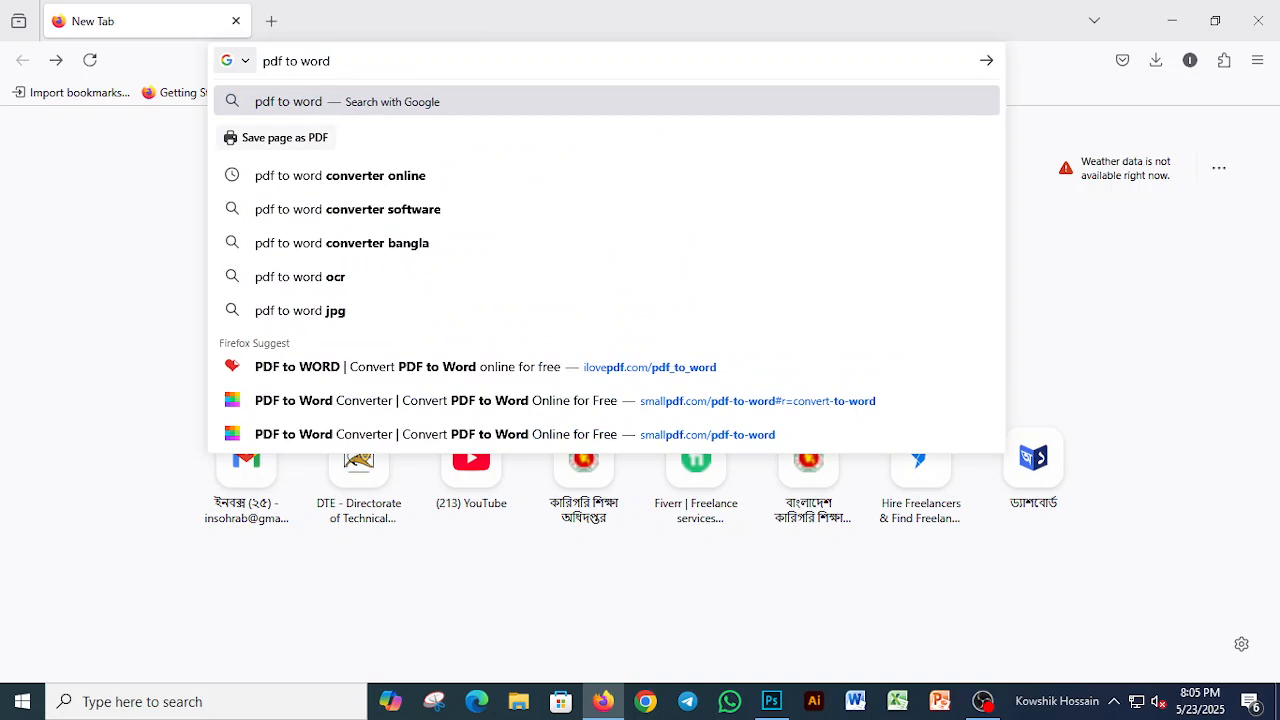
# Step: Search the web for "pdf to word converter online" and open iLovePDF's PDF to Word converter
pyautogui.click(390, 177)
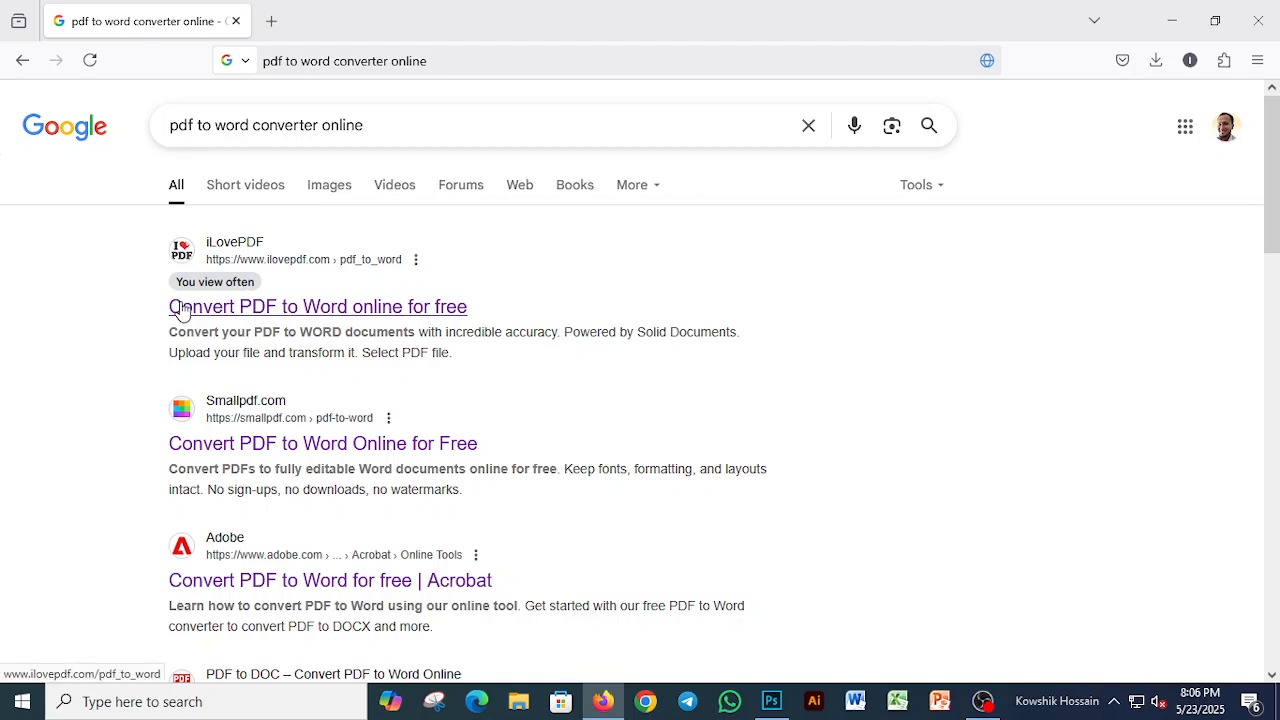
pyautogui.click(323, 312)
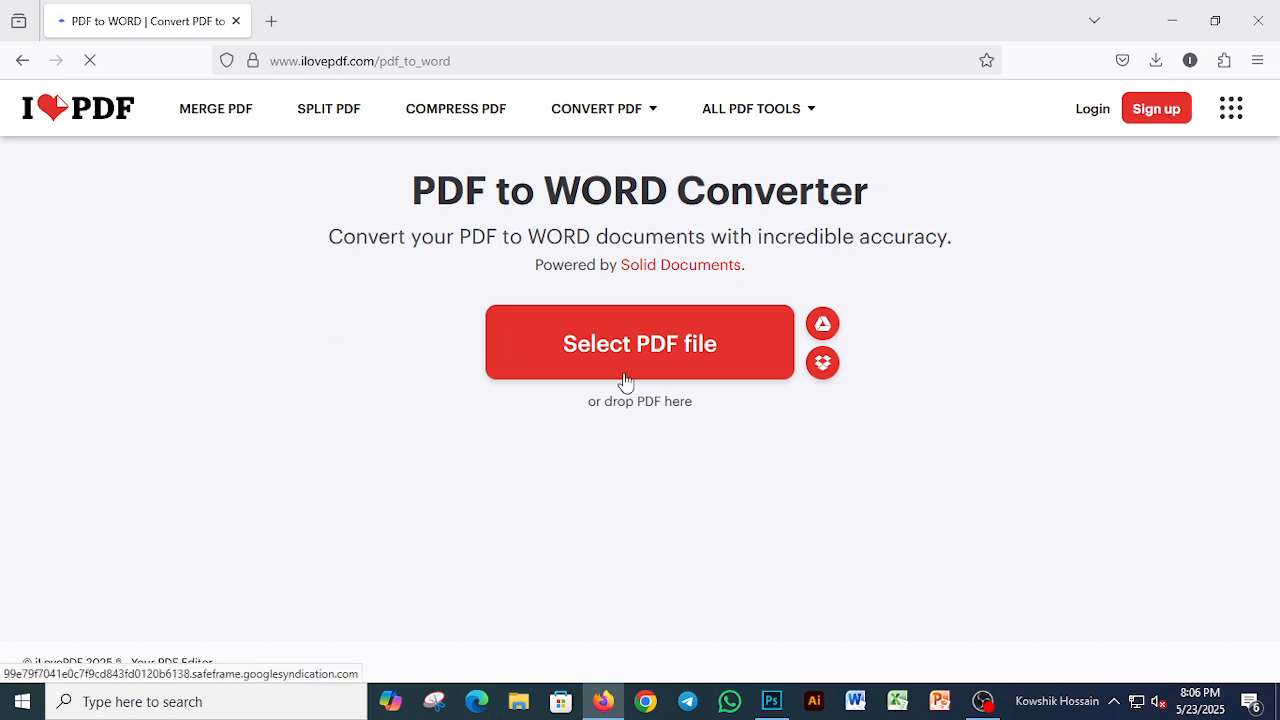
# Step: Convert the Desktop PDF ঈদ-উল-আযহা__ছুটির__বার্তা_-2025[1] to Word with the NO OCR option and download the result
pyautogui.click(758, 377)
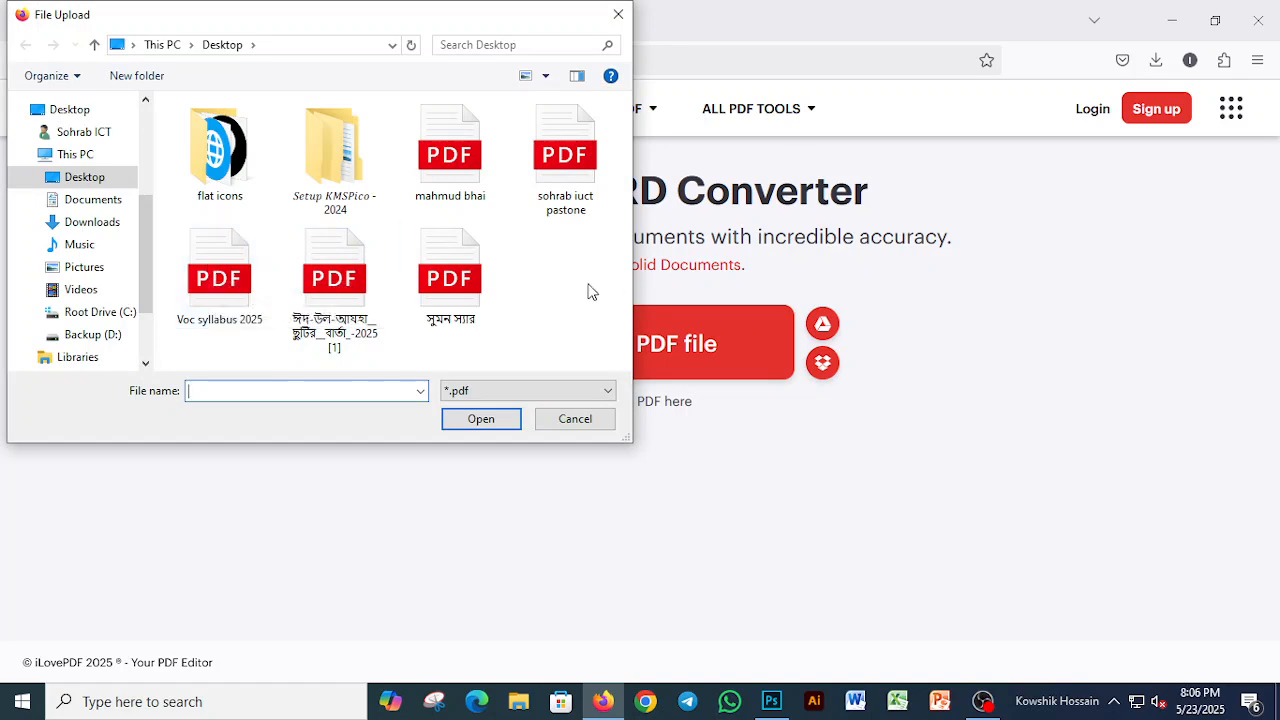
pyautogui.click(329, 285)
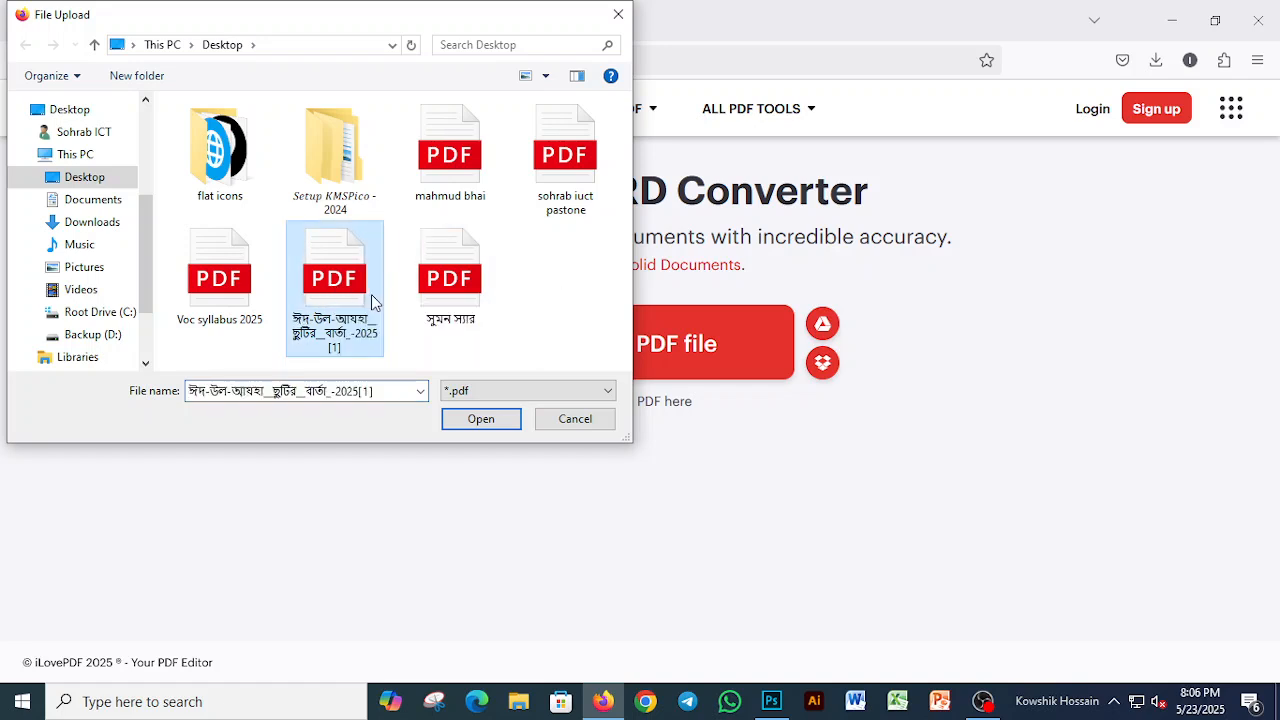
pyautogui.click(482, 419)
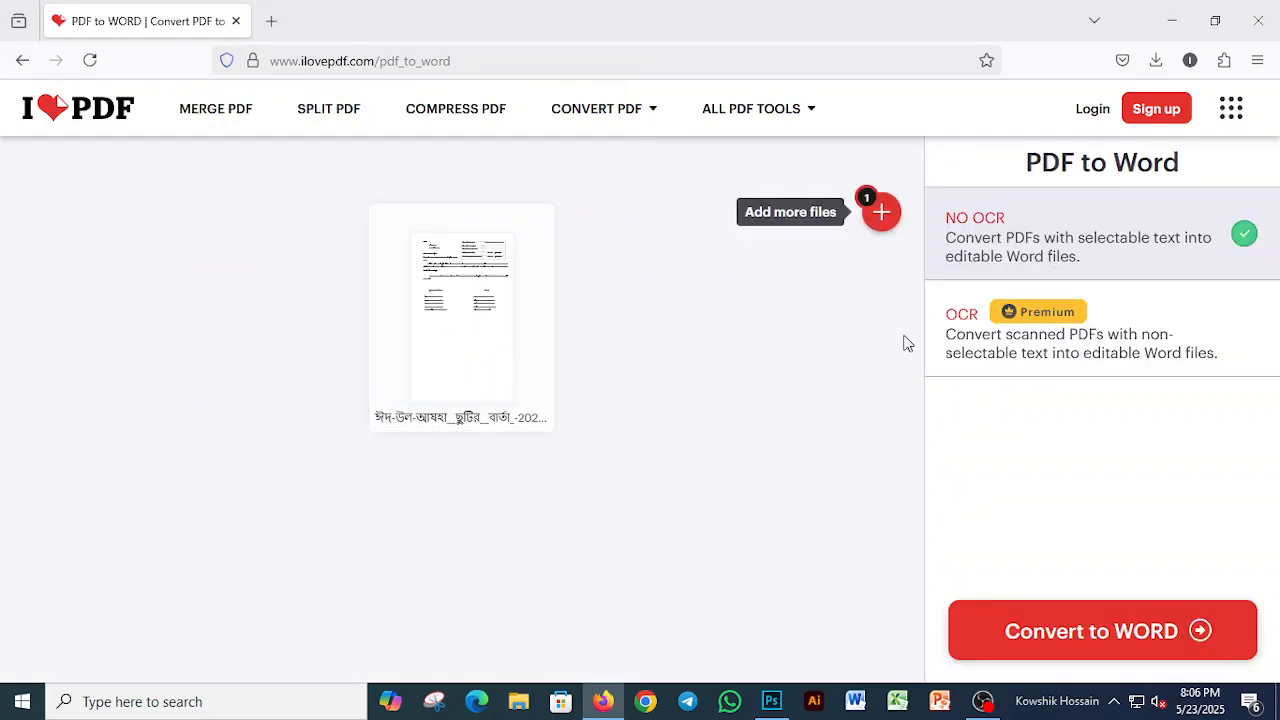
pyautogui.click(1087, 640)
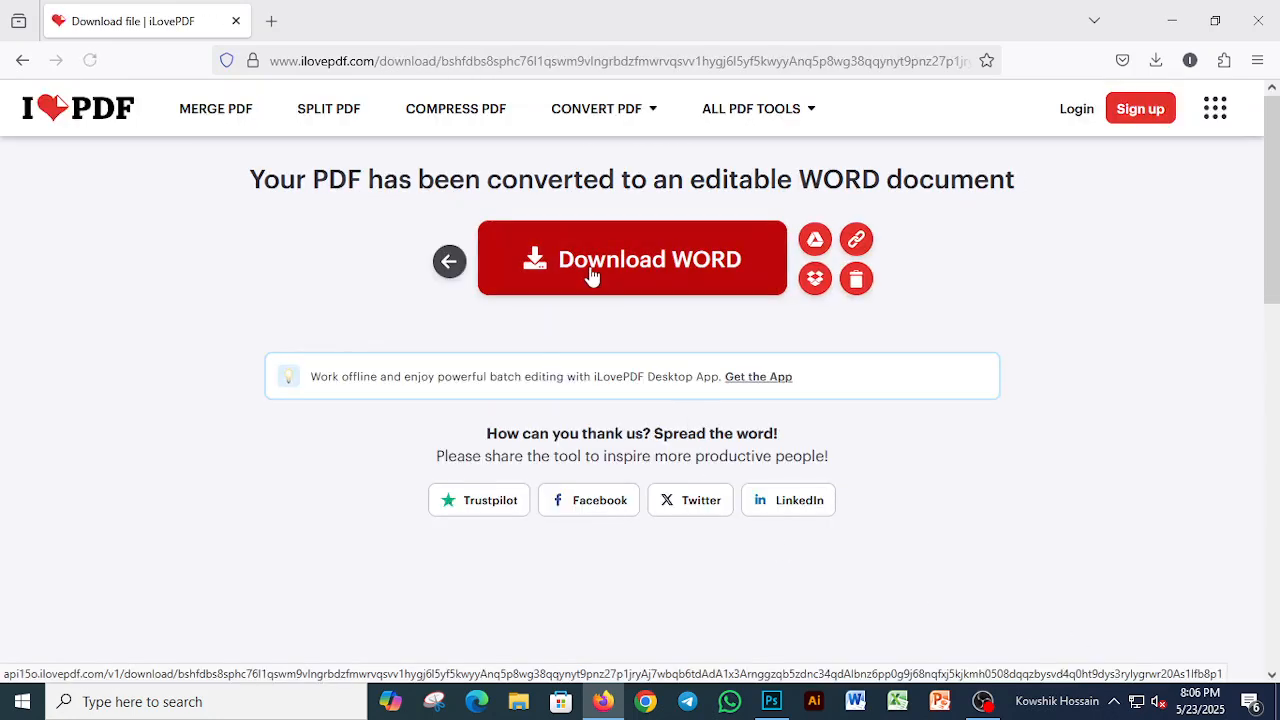
pyautogui.click(596, 262)
# Step: Place the downloaded ঈদ-উল-আযহা__ছুটির__বার্তা_-2025[1].docx on the desktop and clear the open windows out of the way
pyautogui.click(1217, 22)
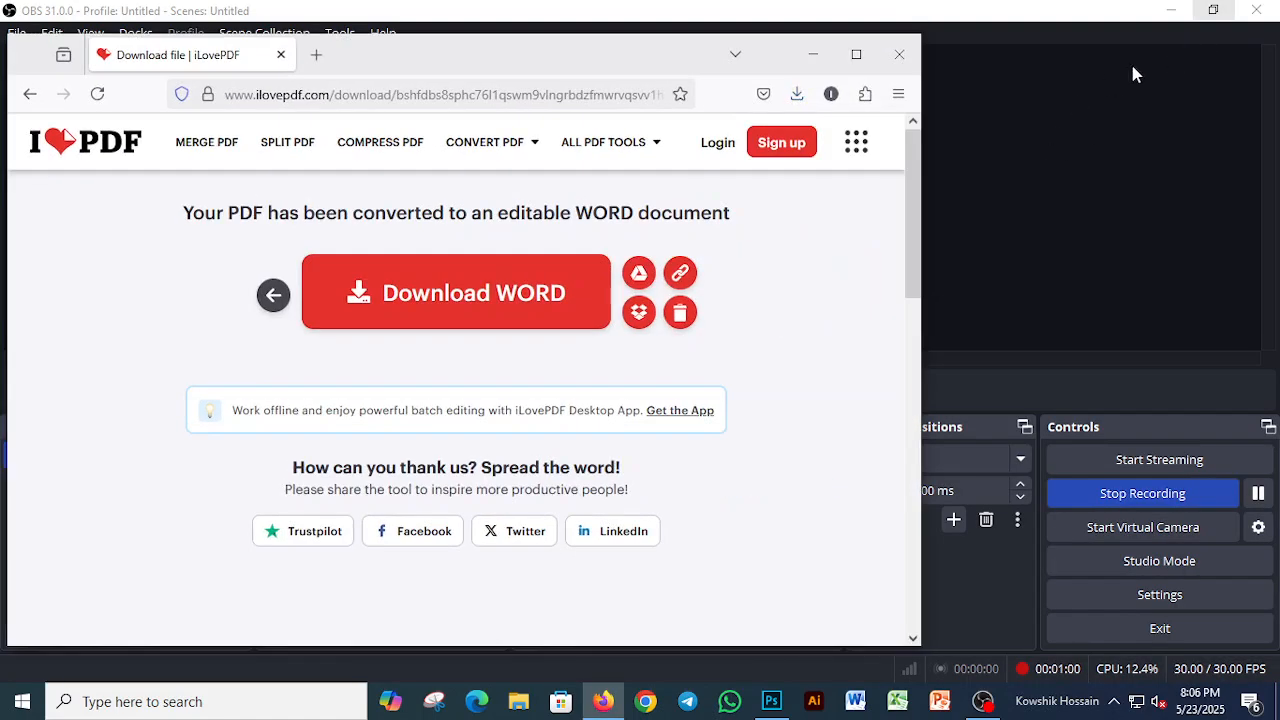
pyautogui.click(1172, 10)
pyautogui.click(797, 94)
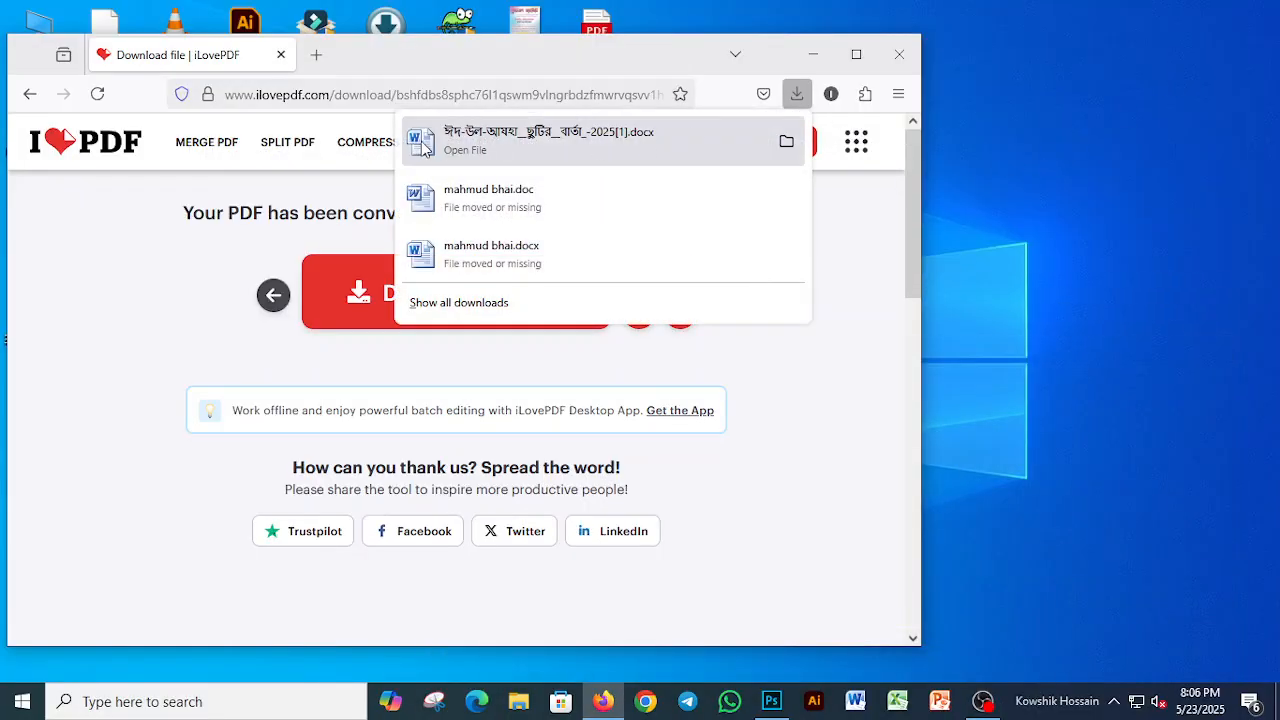
pyautogui.click(1077, 117)
pyautogui.click(853, 54)
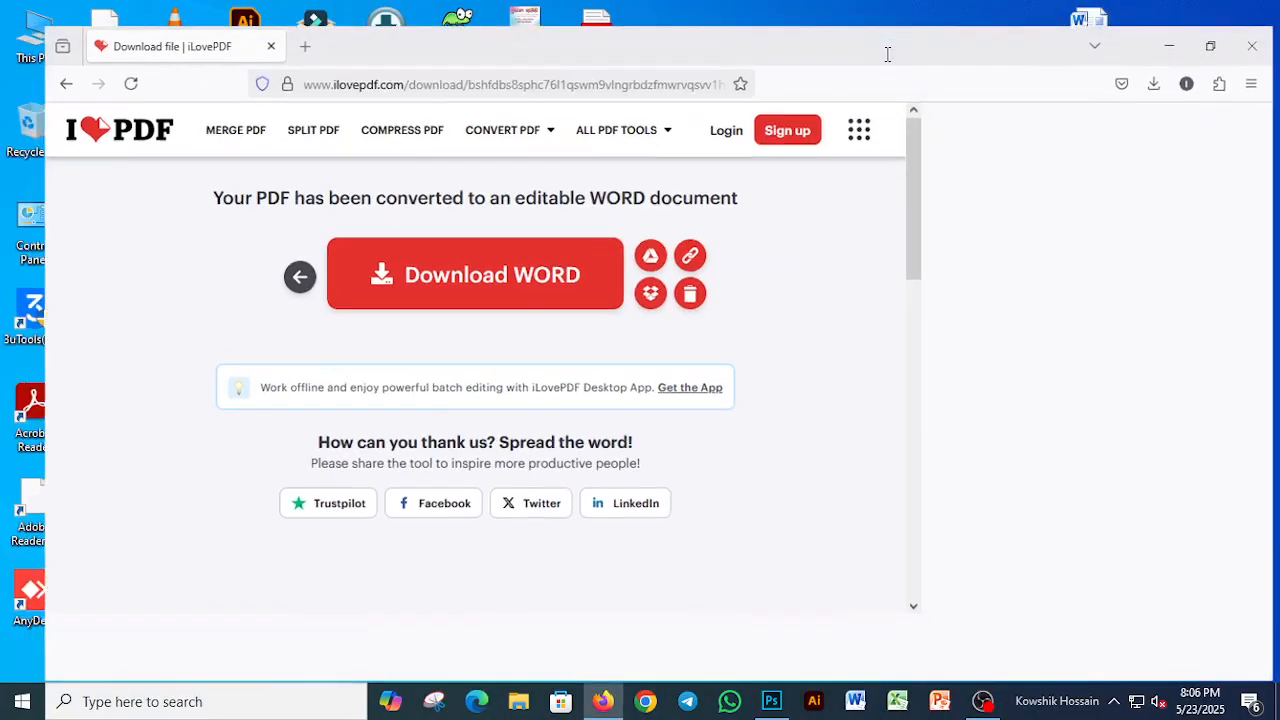
pyautogui.click(1152, 24)
# Step: Open the converted document from the desktop in Word and enable editing
pyautogui.moveTo(1088, 35); pyautogui.dragTo(820, 150)
pyautogui.doubleClick(820, 140)
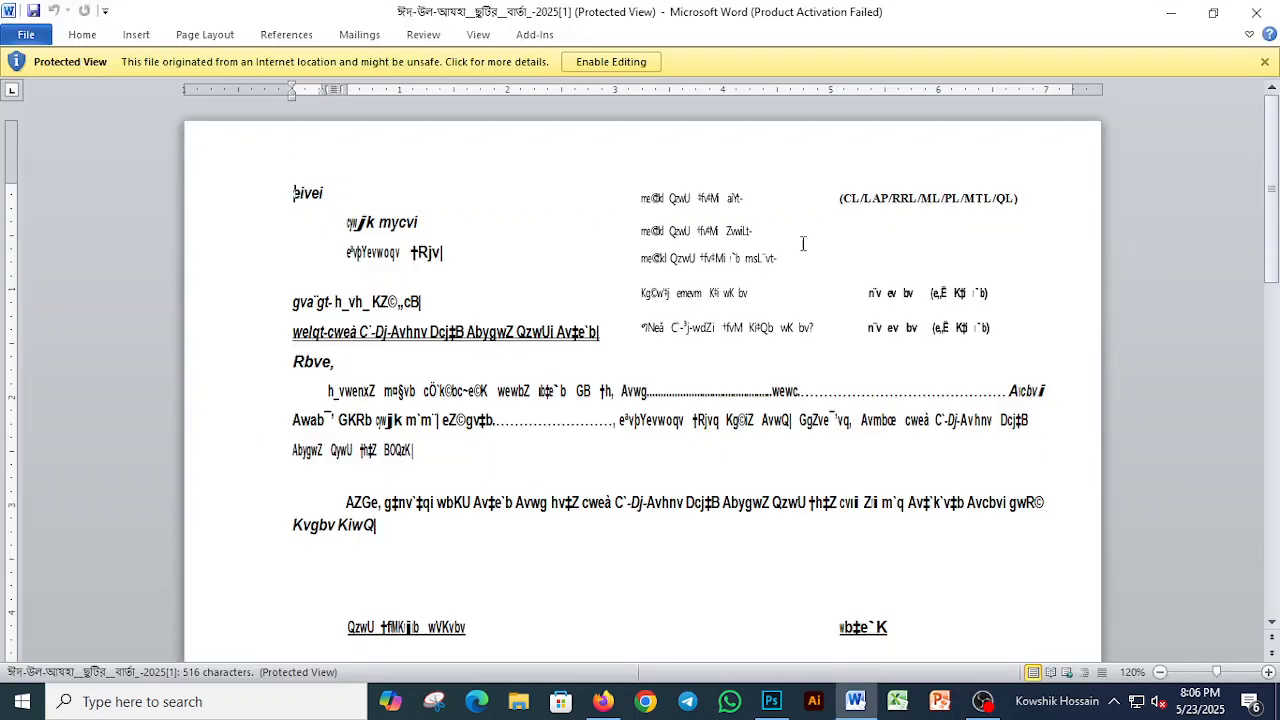
pyautogui.click(830, 527)
pyautogui.click(620, 63)
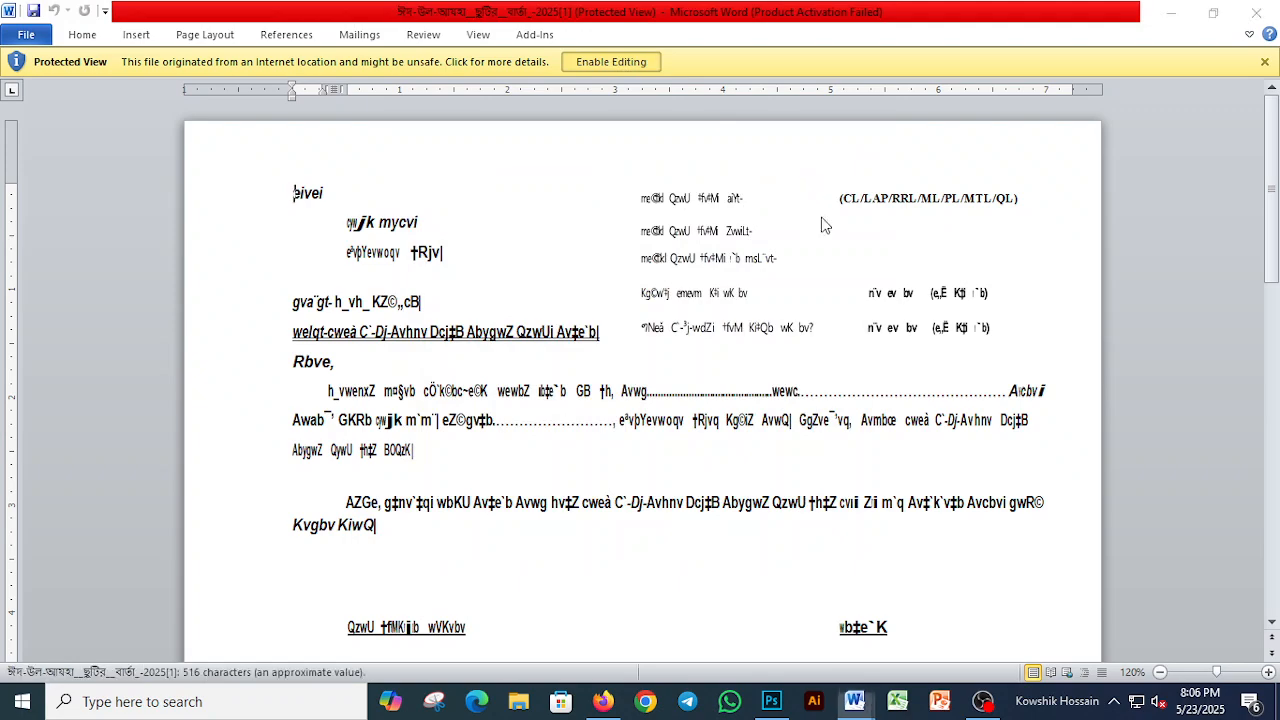
# Step: Set the font of the line directly above the underlined subject line to SutonnyMJ
pyautogui.click(1270, 673)
pyautogui.click(1270, 673)
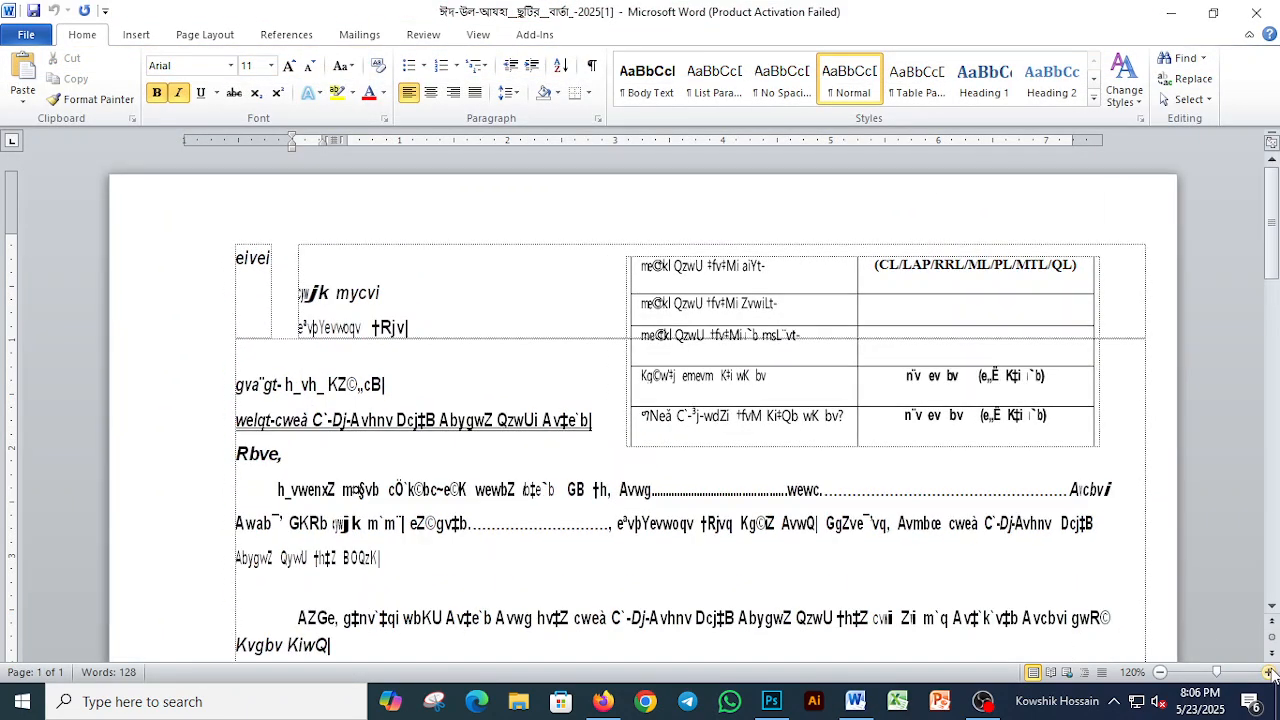
pyautogui.click(1270, 673)
pyautogui.click(1270, 674)
pyautogui.click(1270, 674)
pyautogui.click(1270, 674)
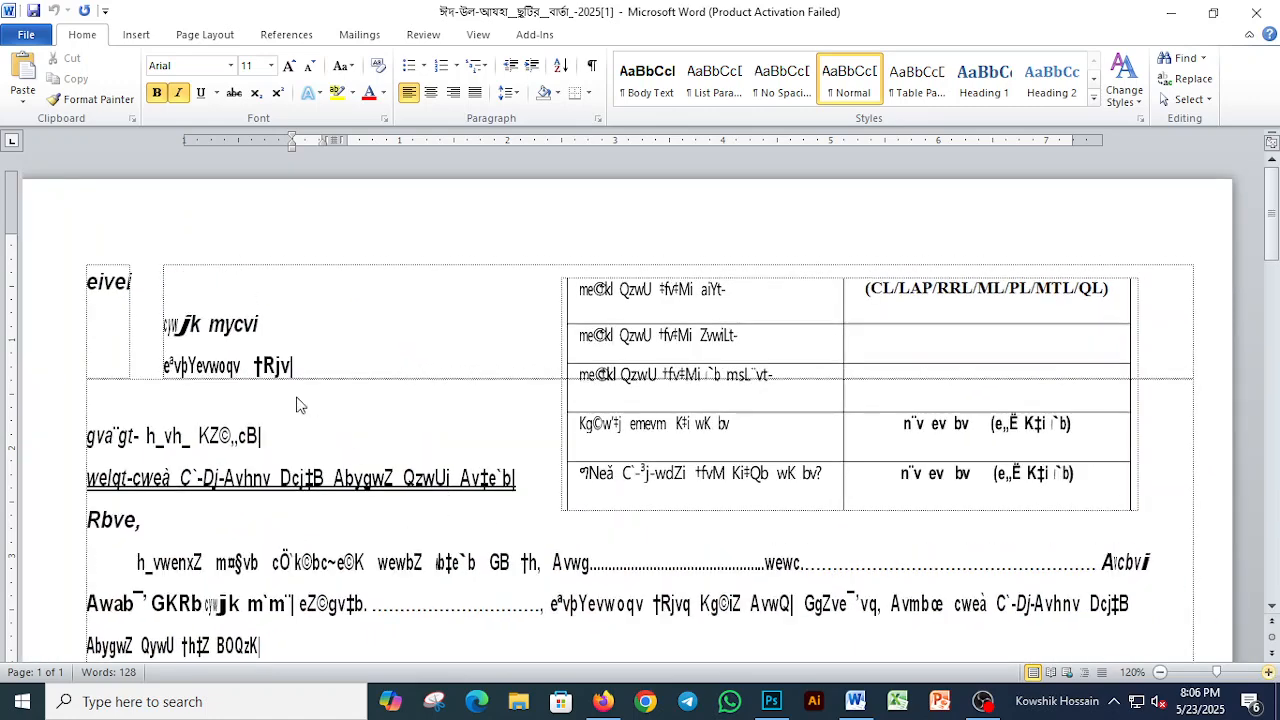
pyautogui.click(230, 437)
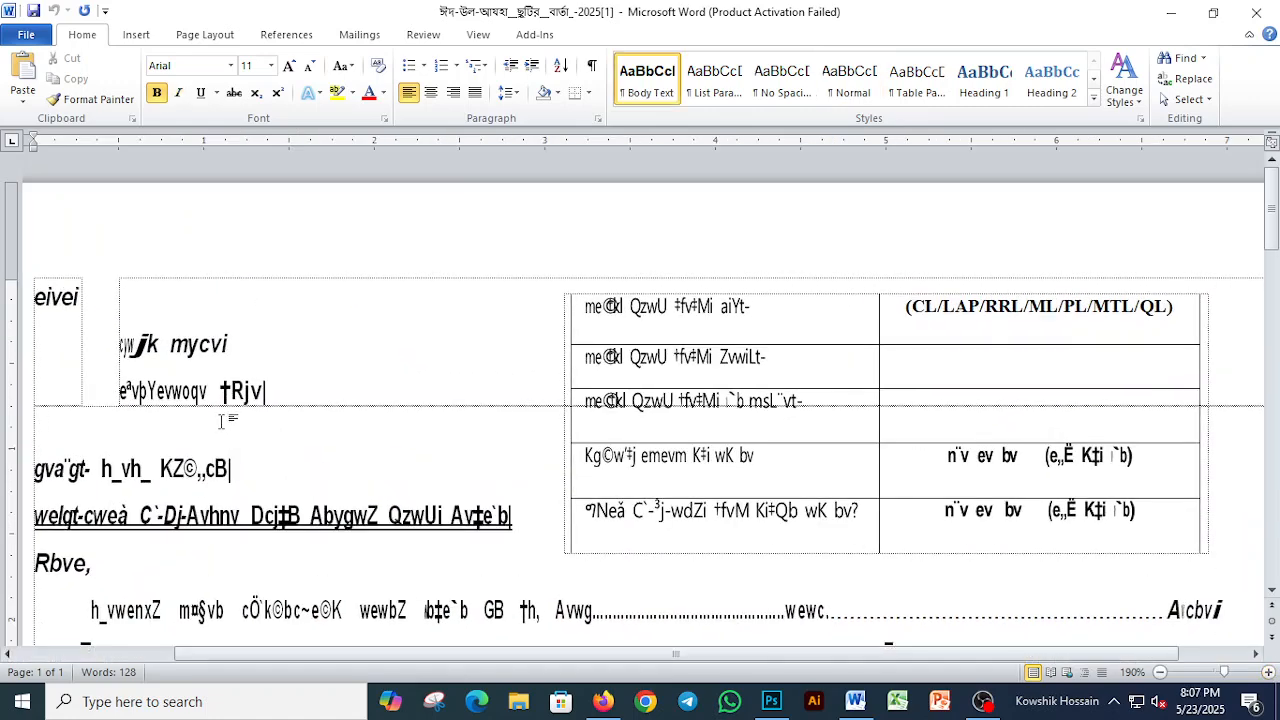
pyautogui.click(131, 469)
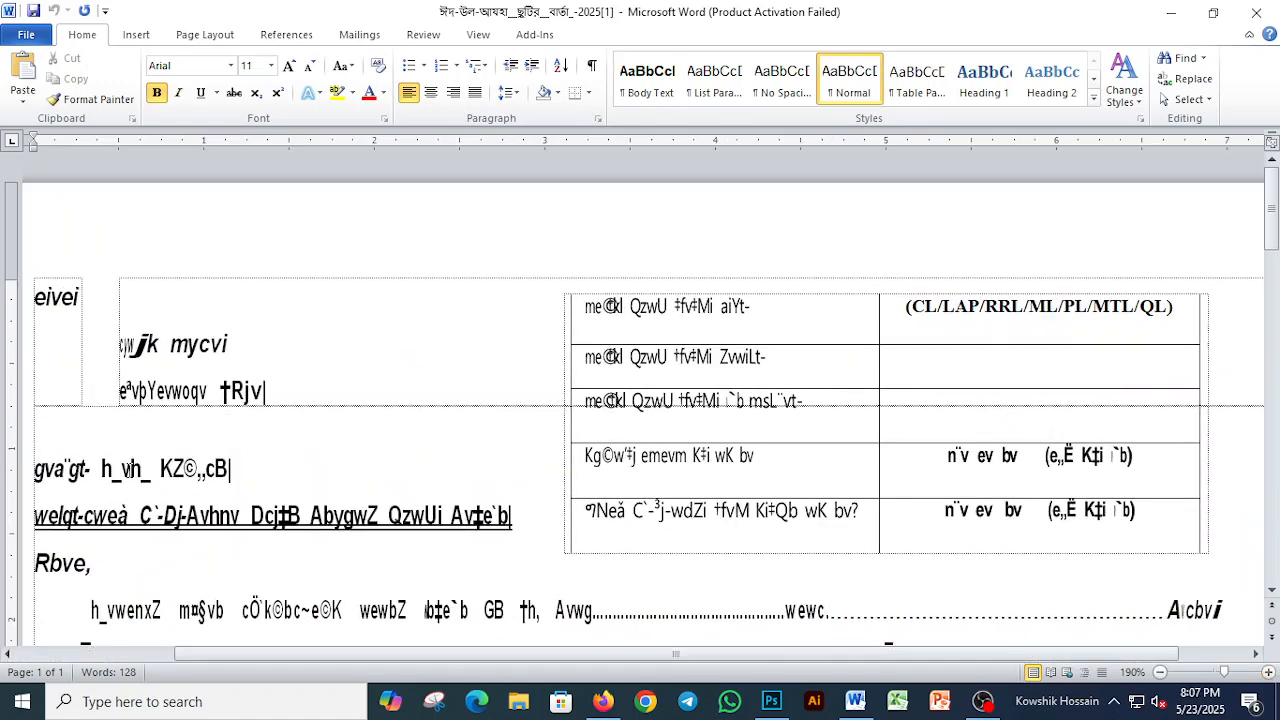
pyautogui.tripleClick(131, 469)
pyautogui.click(215, 62)
pyautogui.write('SutonnyMJ')
pyautogui.press('Return')
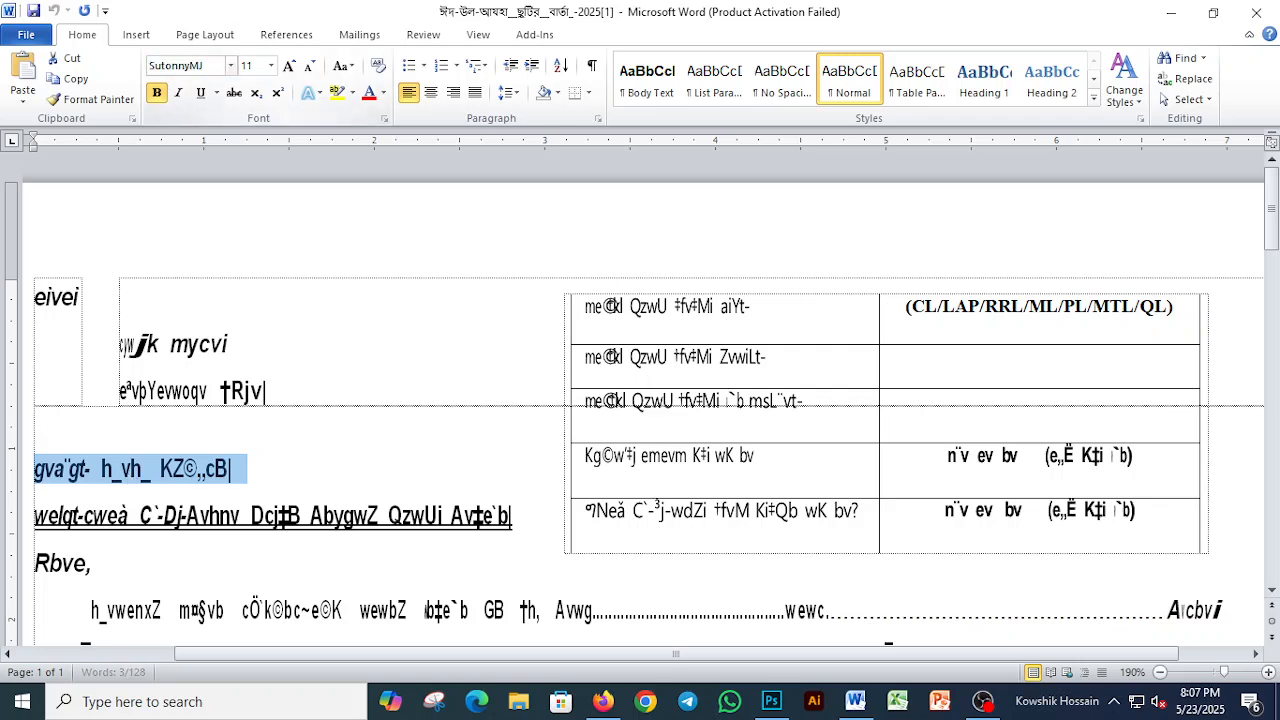
# Step: Set the underlined subject line's font to SutonnyMJ and put the salutation on its own line below it
pyautogui.press('Left')
pyautogui.press('Down')
pyautogui.hotkey('shift', 'Down')
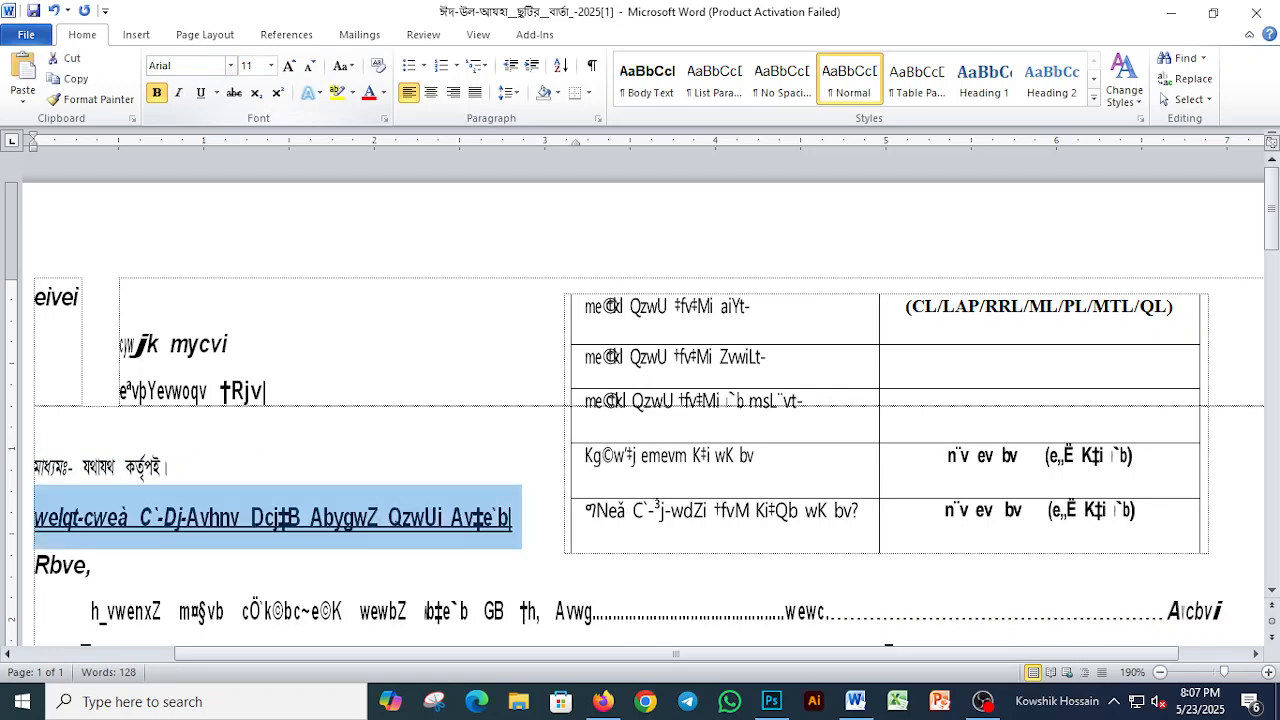
pyautogui.click(230, 64)
pyautogui.write('SutonnyMJ')
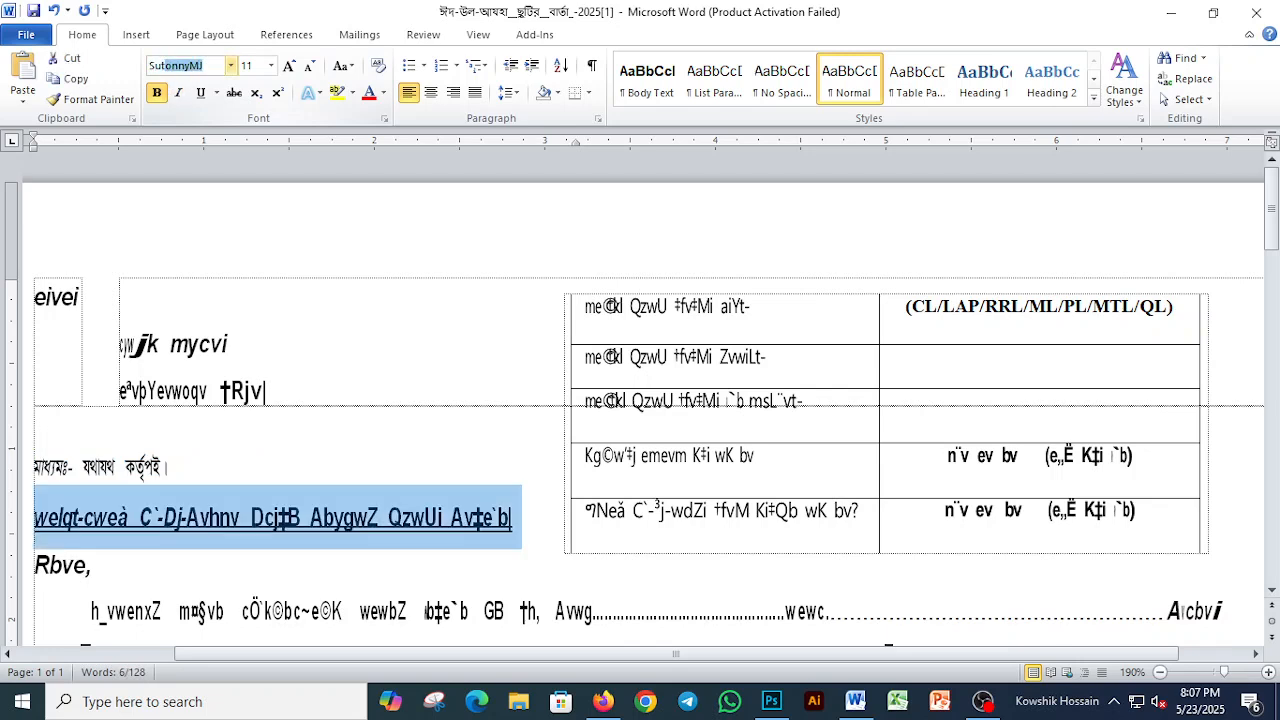
pyautogui.press('Return')
pyautogui.press('Left')
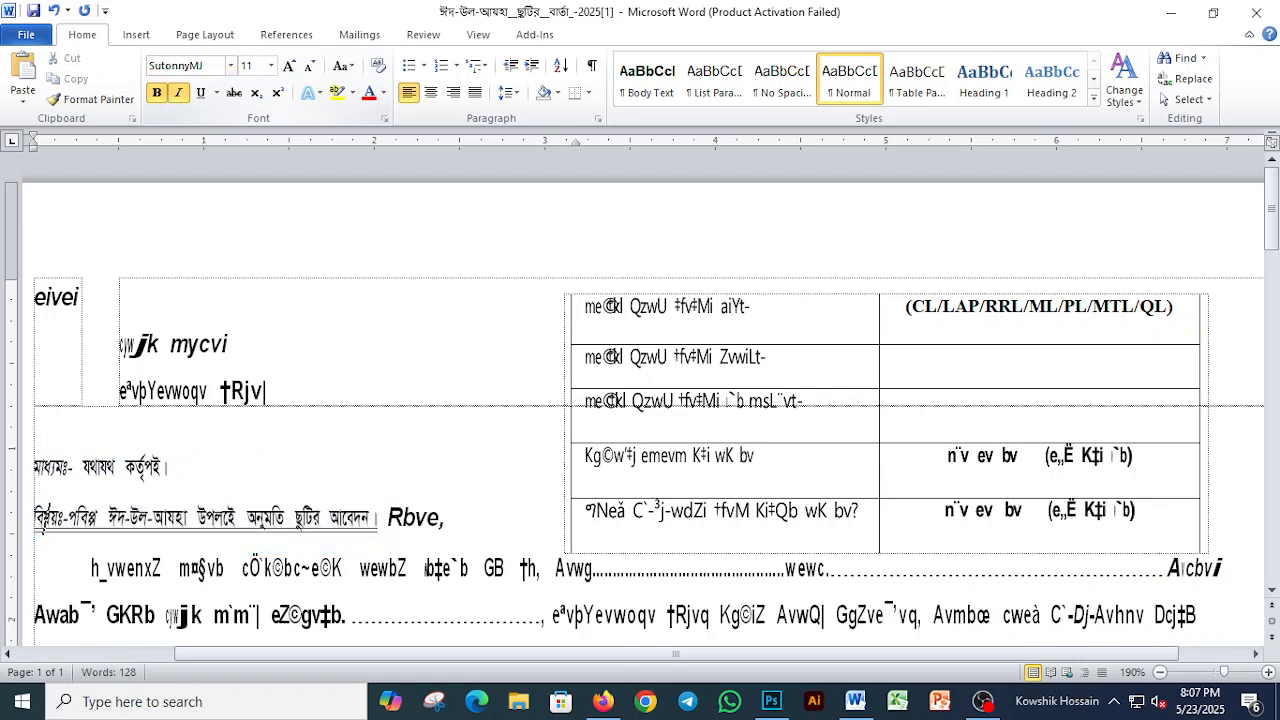
pyautogui.press('Right')
pyautogui.press('Right')
pyautogui.press('Right')
pyautogui.press('Right')
pyautogui.press('Right')
pyautogui.press('Right')
pyautogui.press('Right')
pyautogui.press('Right')
pyautogui.press('Right')
pyautogui.press('Right')
pyautogui.press('Right')
pyautogui.press('Right')
pyautogui.press('Right')
pyautogui.press('Right')
pyautogui.press('Right')
pyautogui.press('Right')
pyautogui.press('Return')
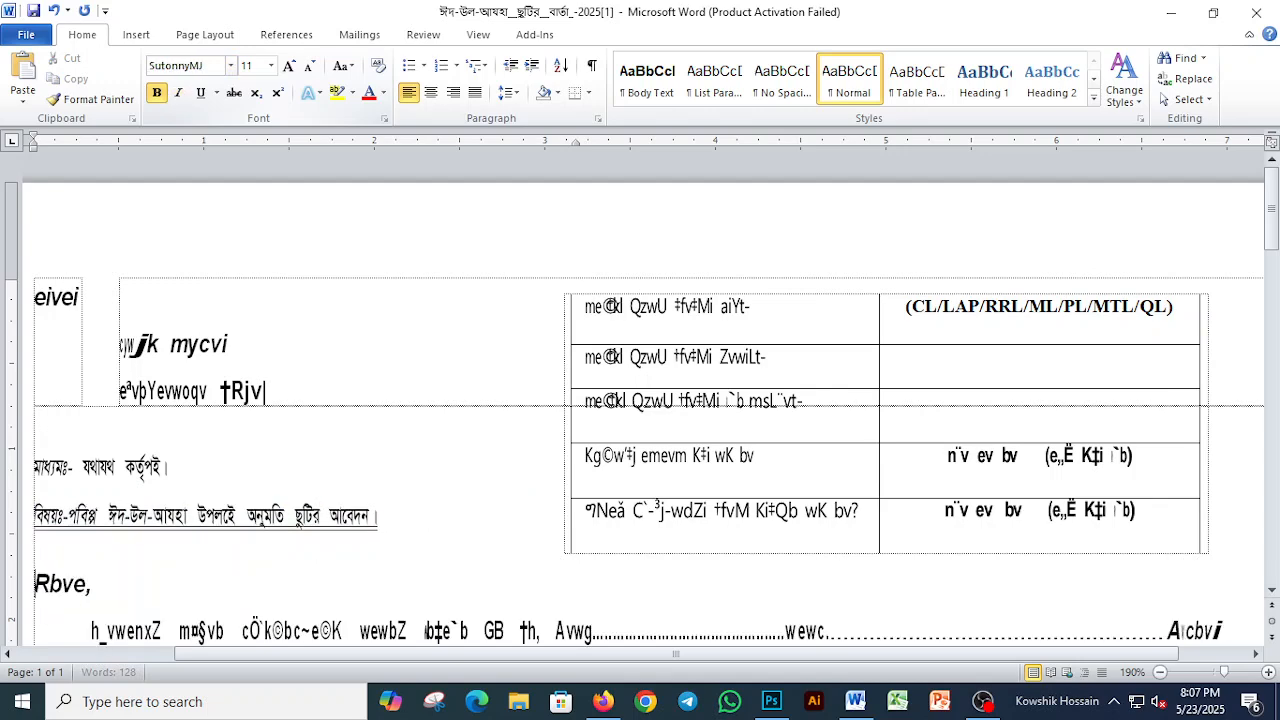
# Step: Set the font of the salutation and the first body paragraph to SutonnyMJ
pyautogui.hotkey('shift', 'Down')
pyautogui.hotkey('shift', 'Down')
pyautogui.hotkey('shift', 'Down')
pyautogui.hotkey('shift', 'Down')
pyautogui.hotkey('shift', 'Down')
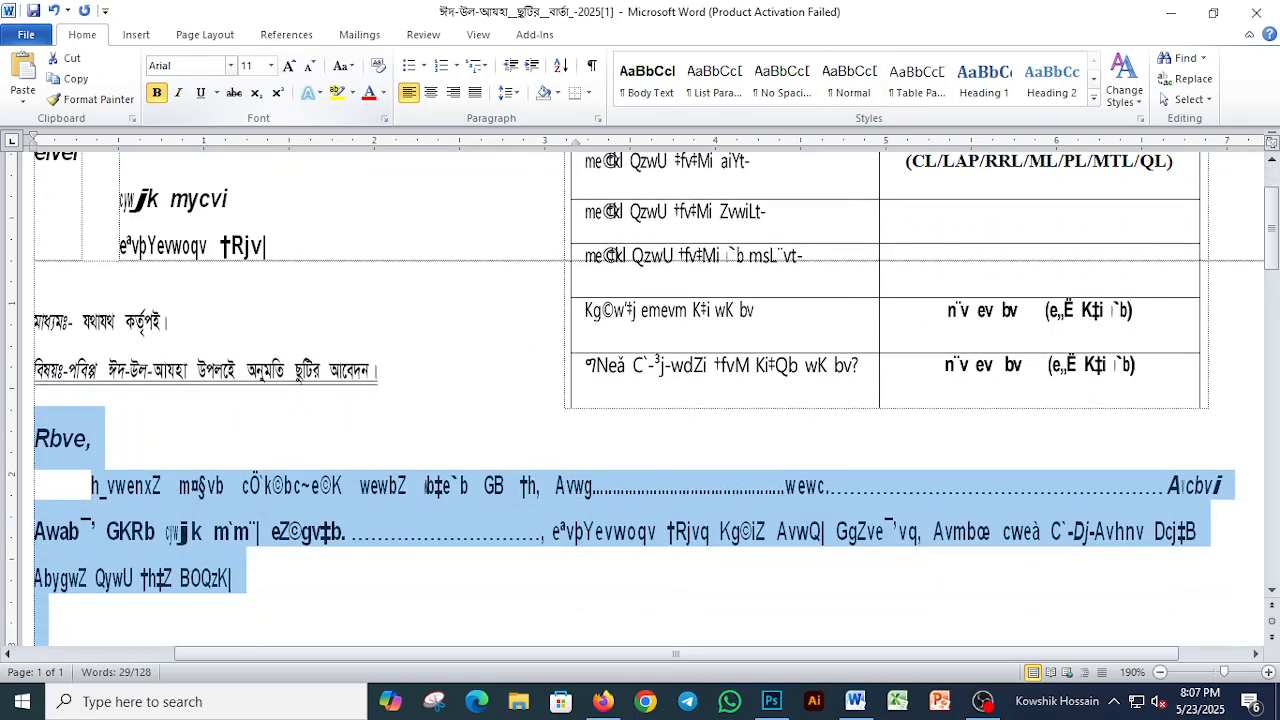
pyautogui.click(193, 66)
pyautogui.write('Sut')
pyautogui.press('Return')
# Step: Set the font of the closing request paragraph below the first body paragraph to SutonnyMJ
pyautogui.press('Left')
pyautogui.press('Down')
pyautogui.press('Down')
pyautogui.press('Down')
pyautogui.press('Down')
pyautogui.press('Down')
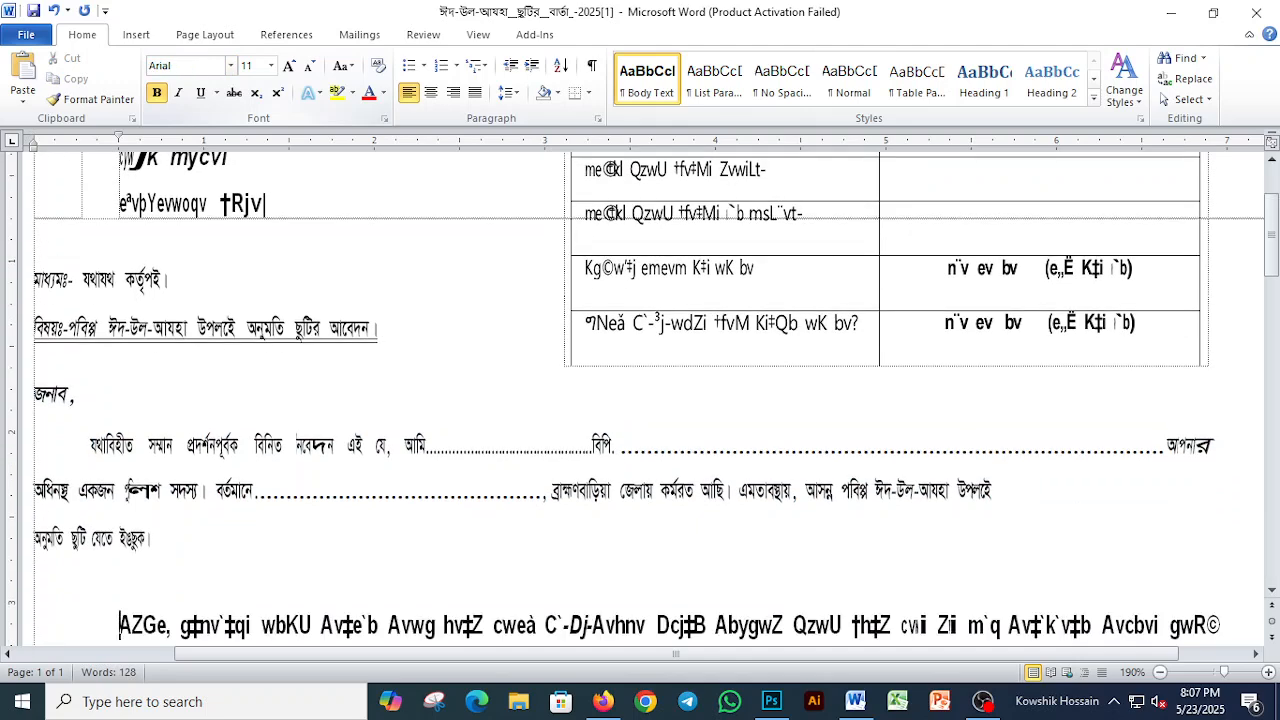
pyautogui.press('Down')
pyautogui.press('Down')
pyautogui.hotkey('ctrl', 'shift', 'Down')
pyautogui.click(195, 66)
pyautogui.write('S')
pyautogui.press('Return')
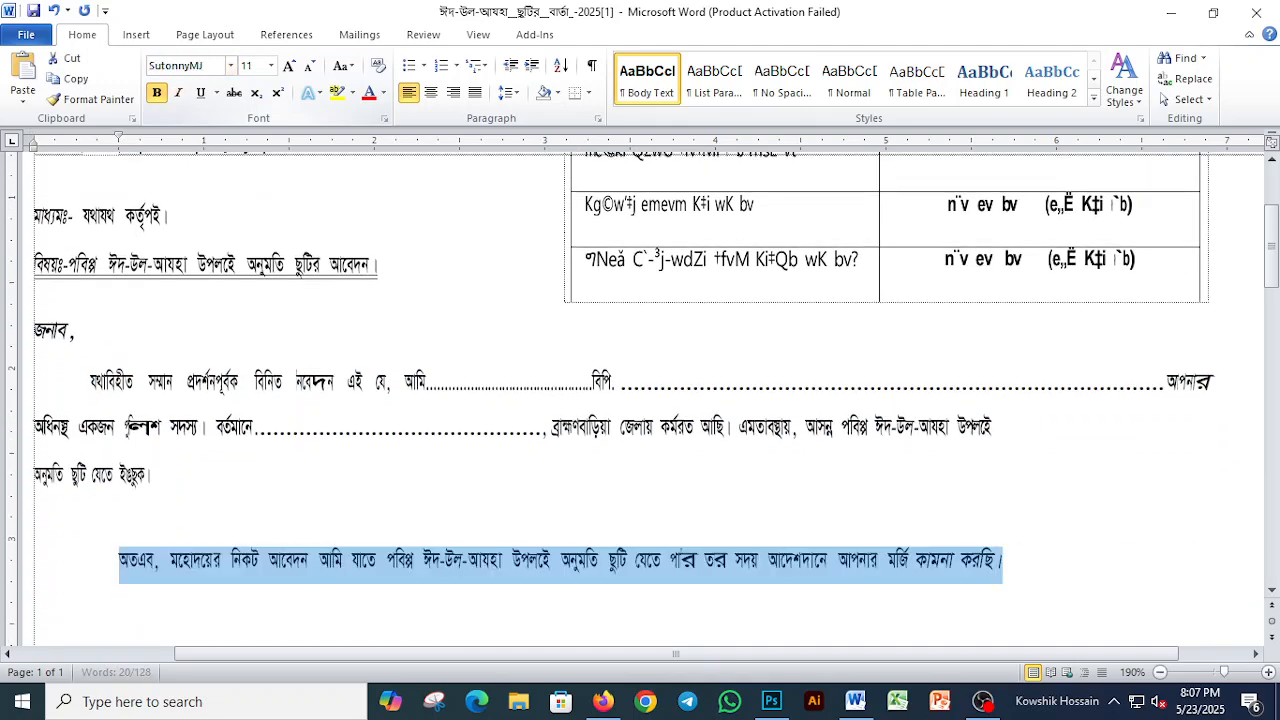
# Step: Apply the SutonnyMJ font to the whole signature and address table below the letter's body
pyautogui.press('Left')
pyautogui.press('Down')
pyautogui.press('Down')
pyautogui.press('Down')
pyautogui.press('Down')
pyautogui.press('Down')
pyautogui.press('Down')
pyautogui.press('Down')
pyautogui.press('Up')
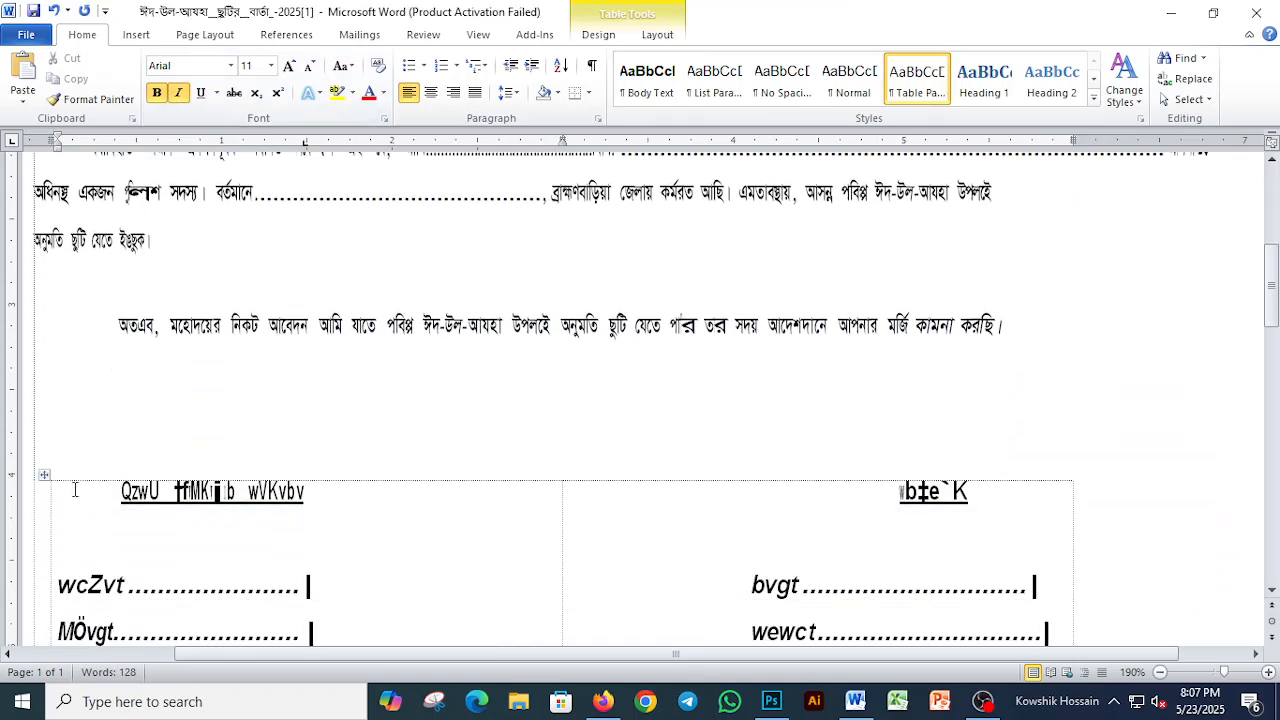
pyautogui.click(46, 475)
pyautogui.click(186, 68)
pyautogui.write('SutonnyMJ')
pyautogui.press('Return')
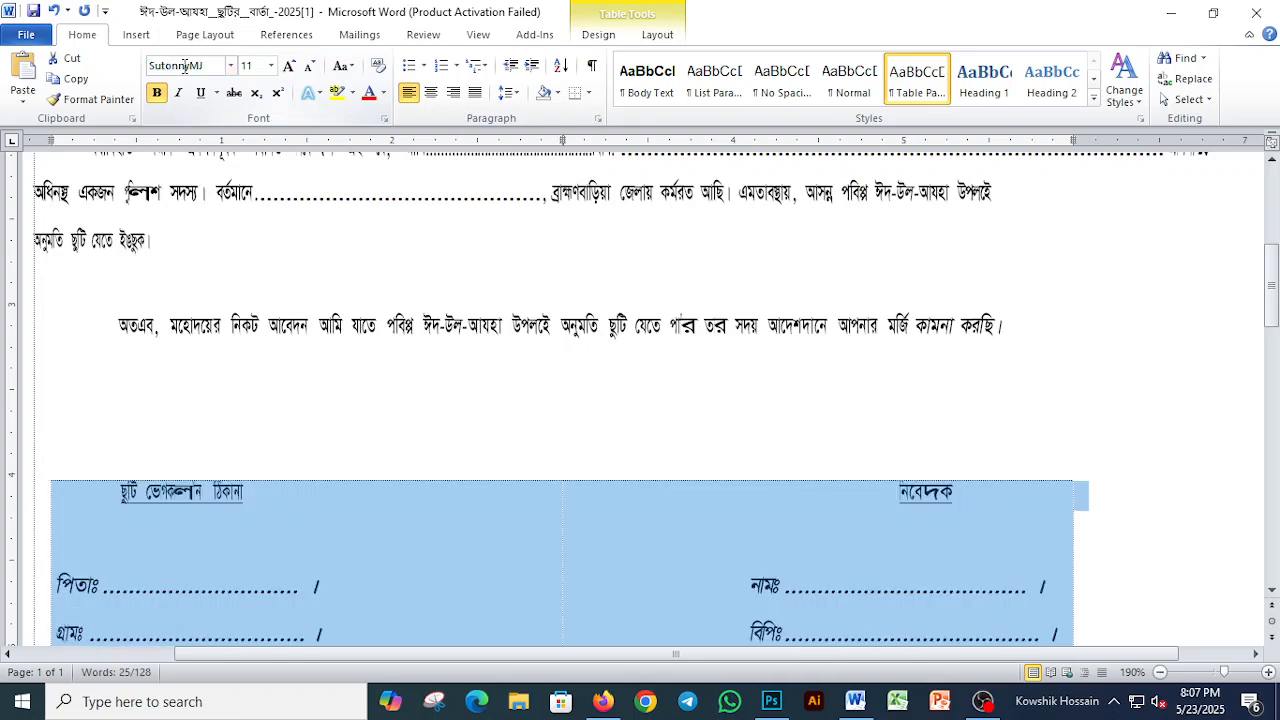
pyautogui.click(297, 526)
pyautogui.scroll(-3, 297, 526)
pyautogui.scroll(4, 297, 526)
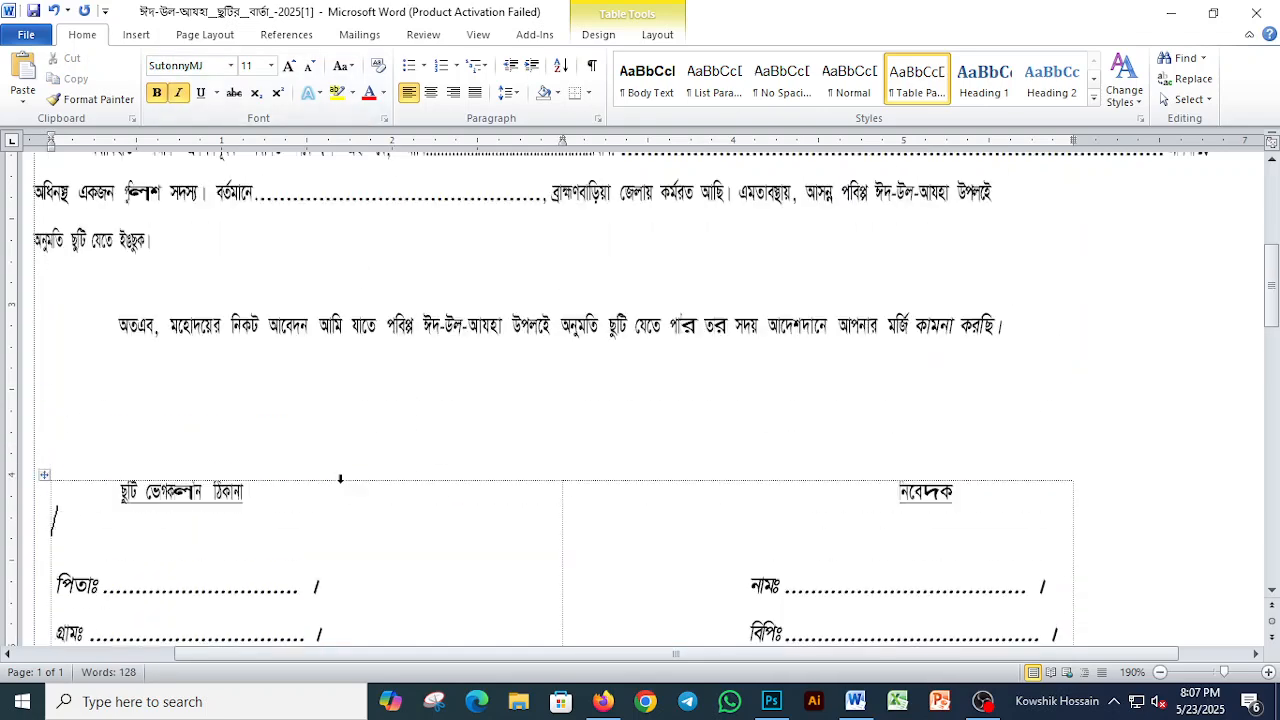
# Step: Apply the SutonnyMJ font to the whole leave details table beside the letter's recipient lines
pyautogui.scroll(4, 413, 482)
pyautogui.click(625, 331)
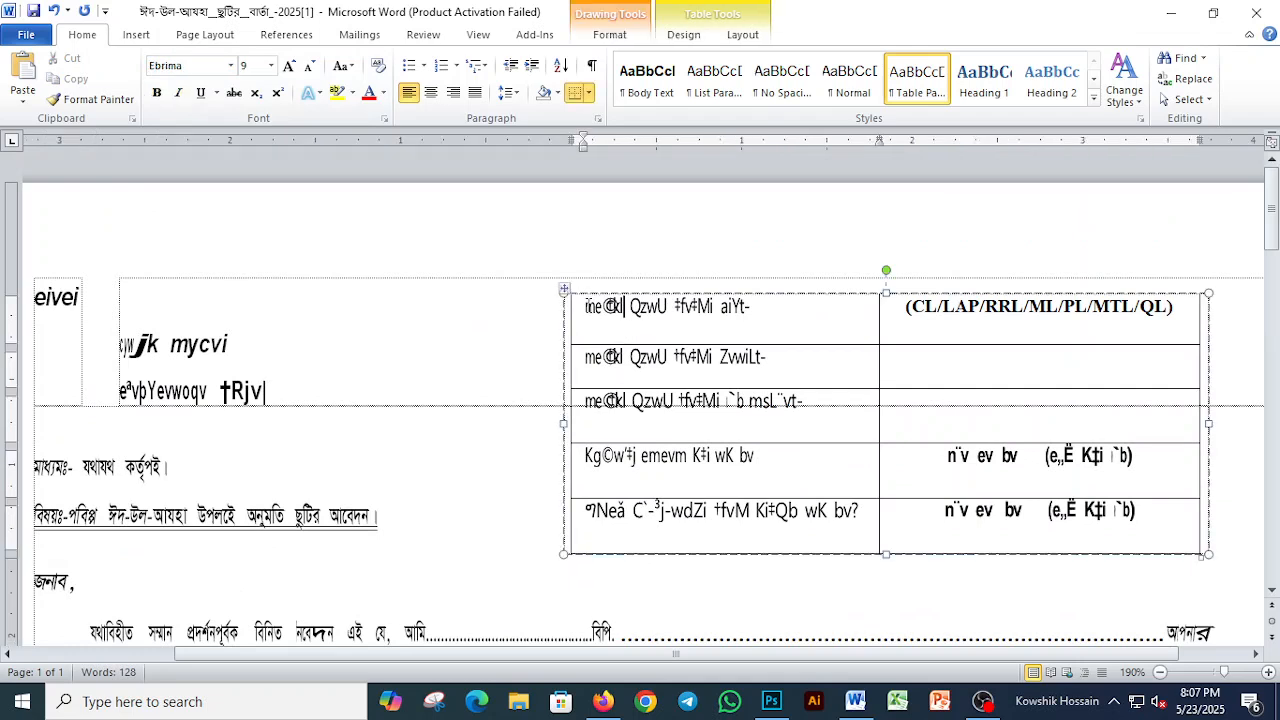
pyautogui.click(564, 289)
pyautogui.click(194, 63)
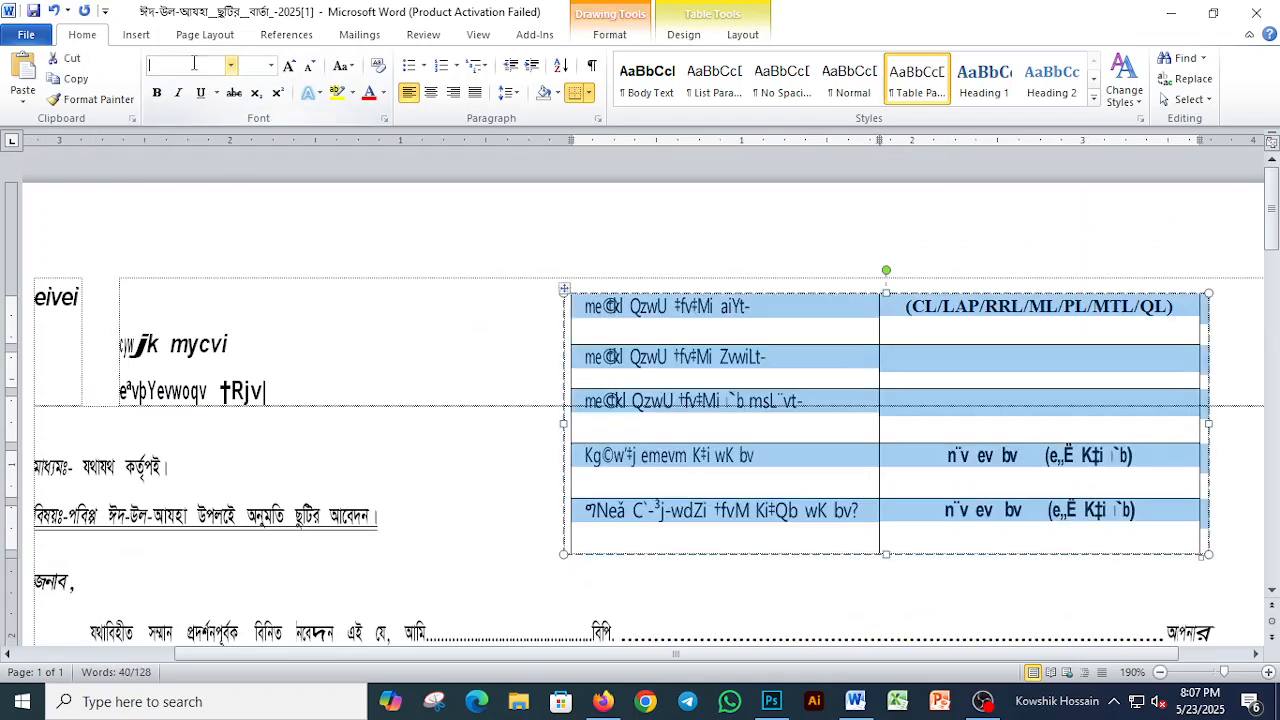
pyautogui.write('SutonnyMJ')
pyautogui.press('Return')
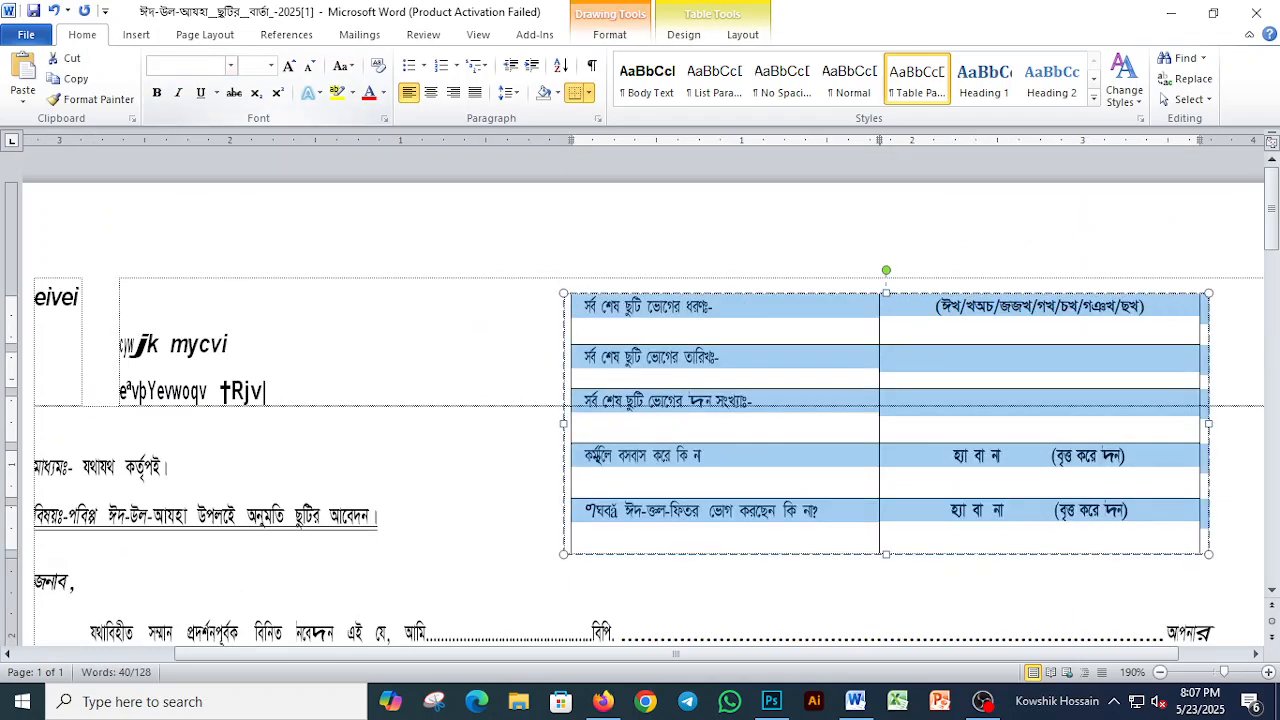
# Step: Restore the English leave-type abbreviations in the leave details table's first row to their Times New Roman font
pyautogui.click(913, 315)
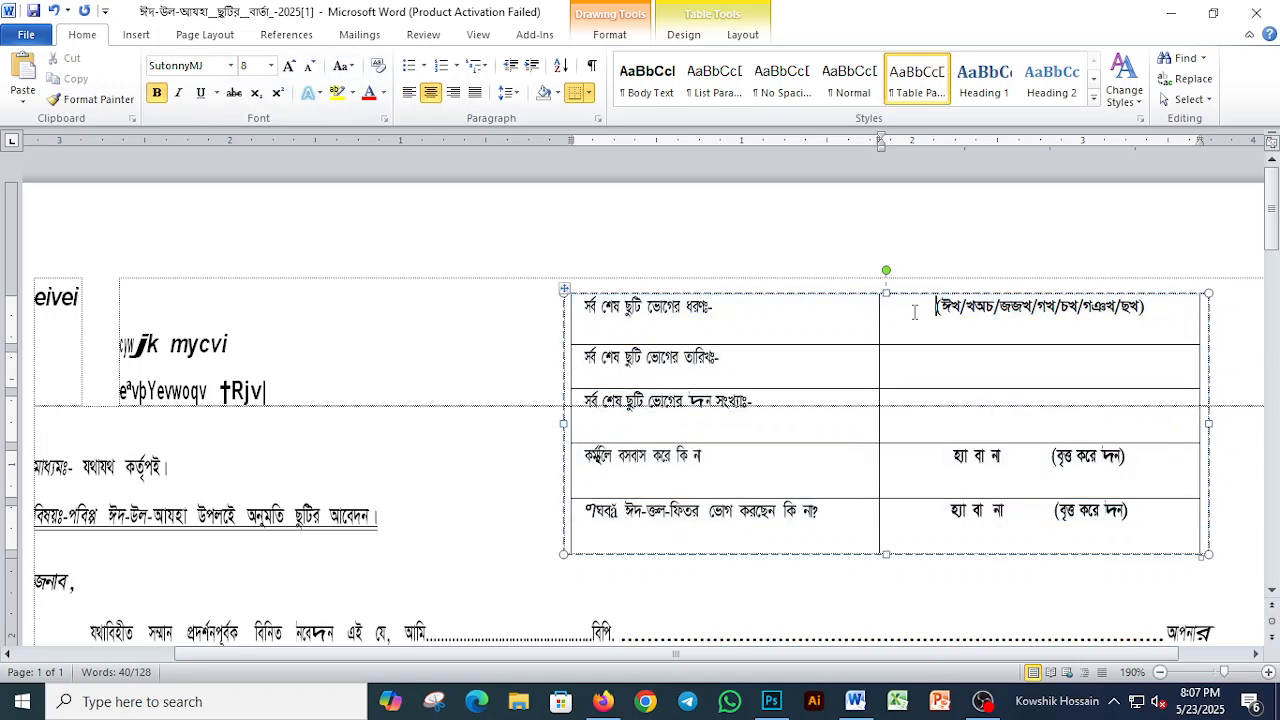
pyautogui.tripleClick(913, 315)
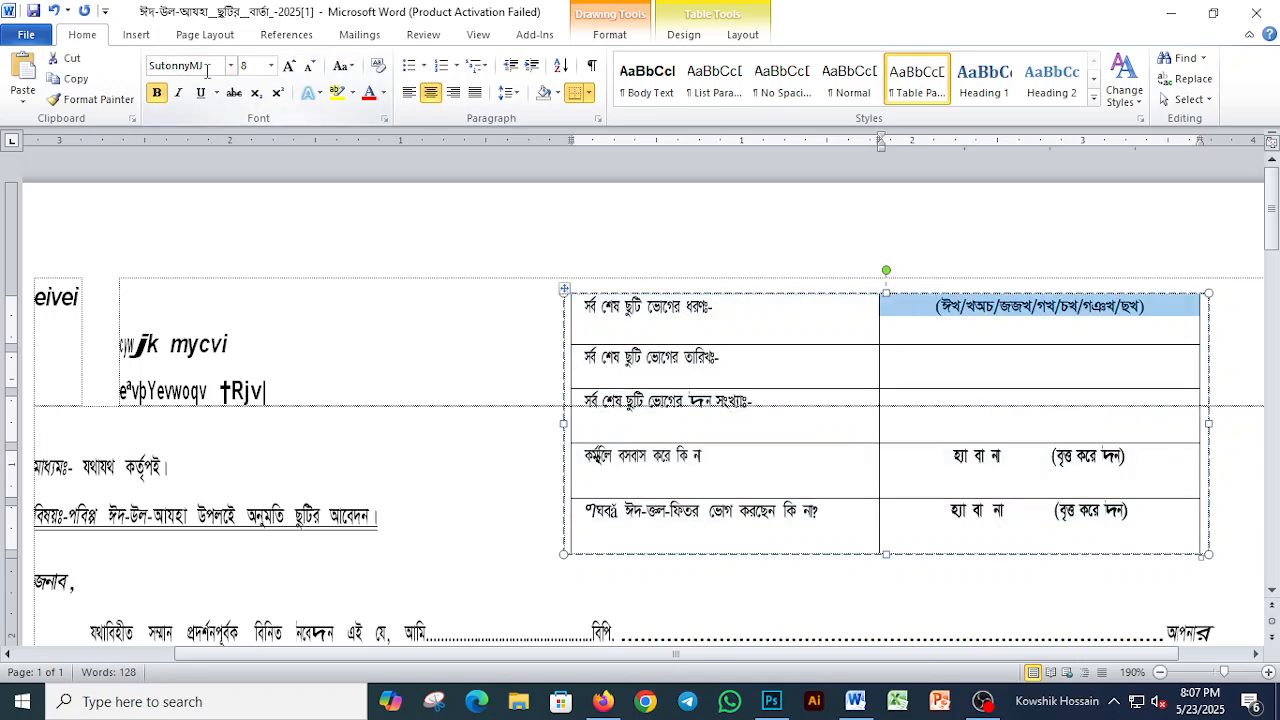
pyautogui.hotkey('ctrl', 'z')
pyautogui.hotkey('ctrl', 'z')
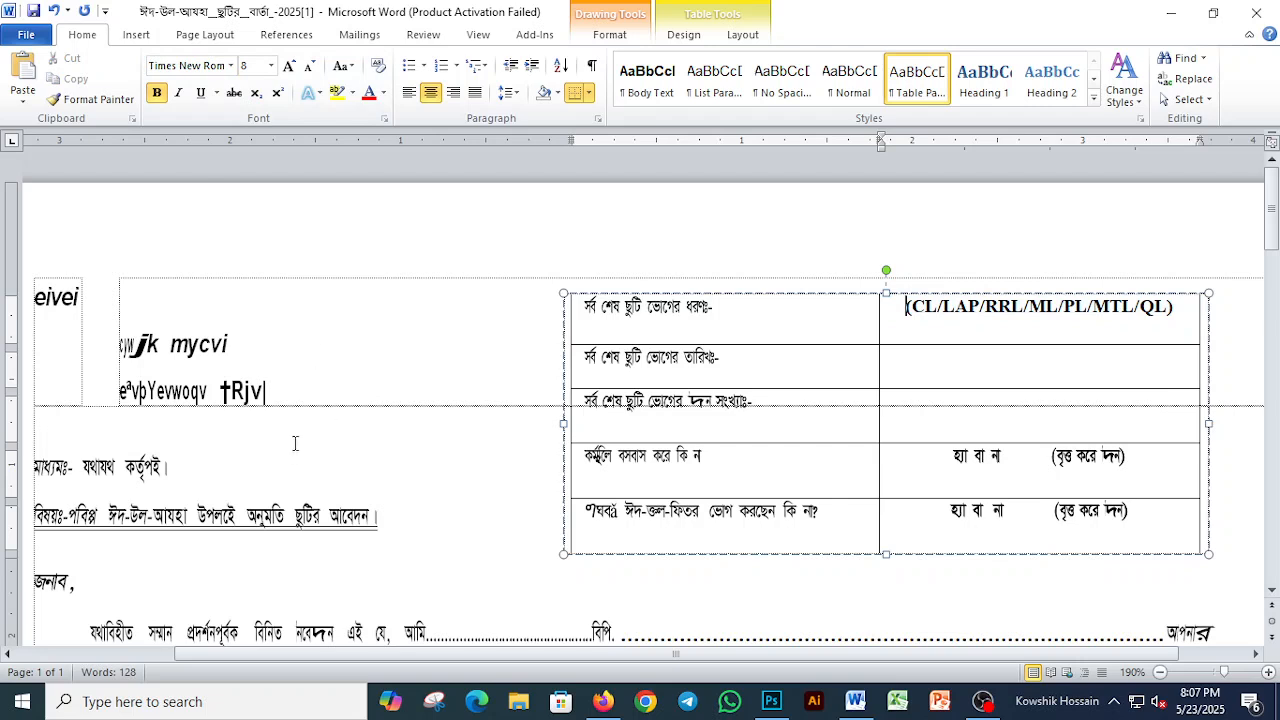
# Step: Set the font of the two recipient lines beside the leave details table to SutonnyMJ
pyautogui.click(174, 342)
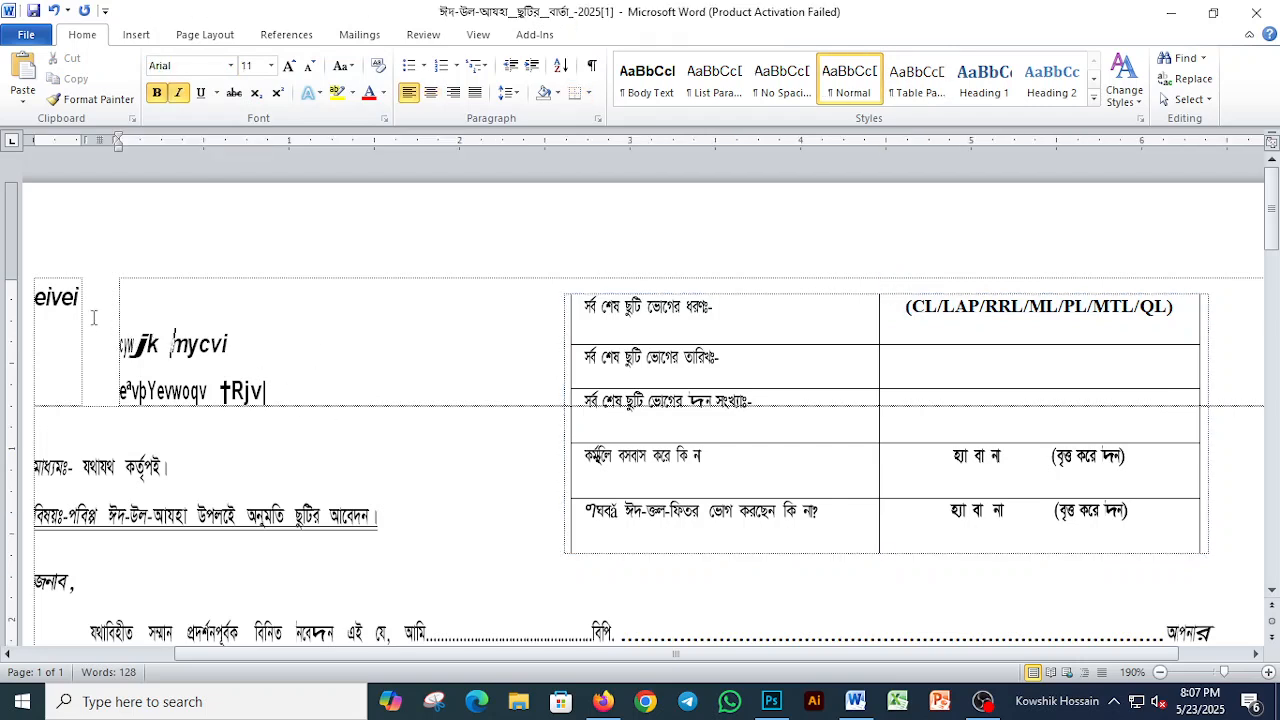
pyautogui.moveTo(45, 291); pyautogui.dragTo(272, 386)
pyautogui.click(232, 345)
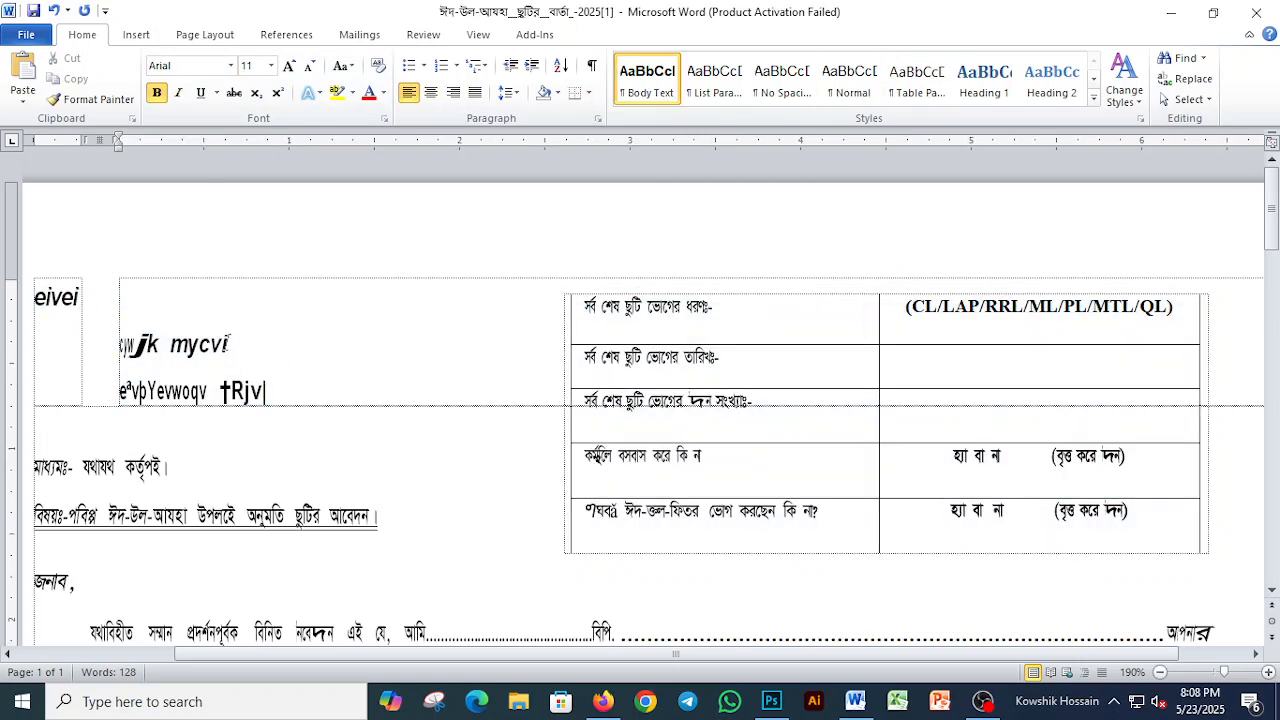
pyautogui.moveTo(112, 342); pyautogui.dragTo(270, 388)
pyautogui.click(195, 65)
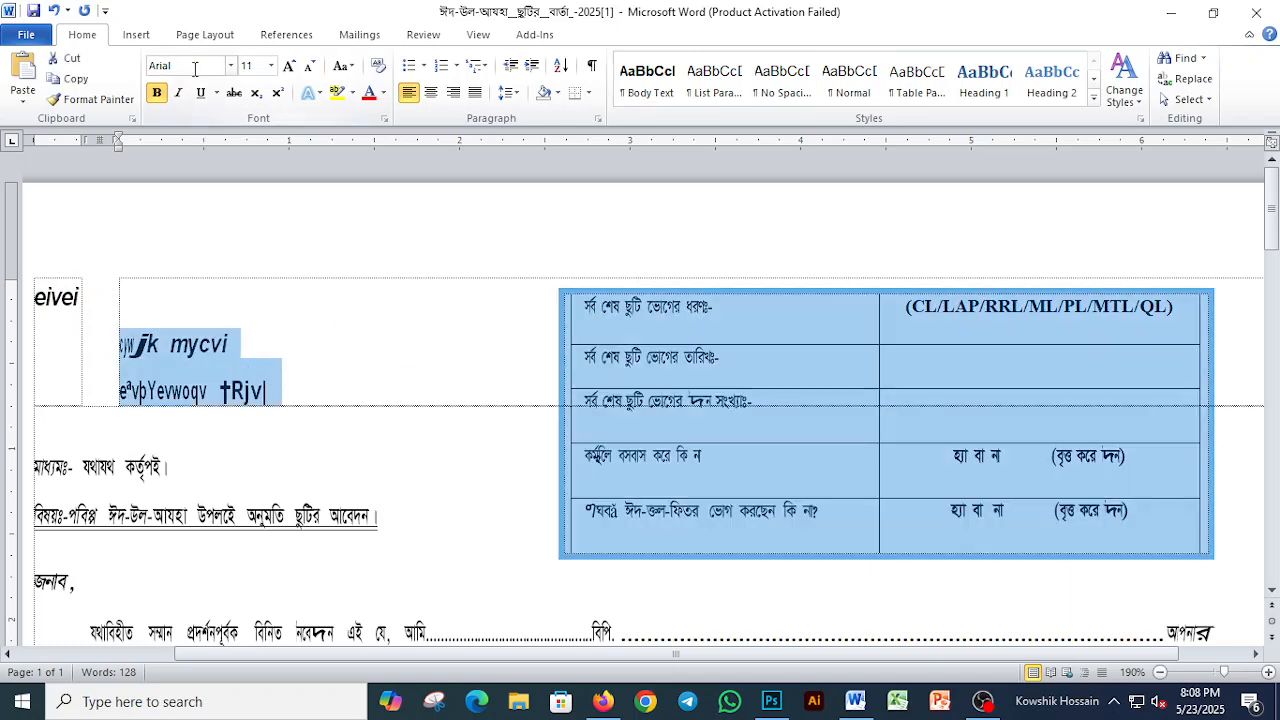
pyautogui.write('SutonnyMJ')
pyautogui.press('Return')
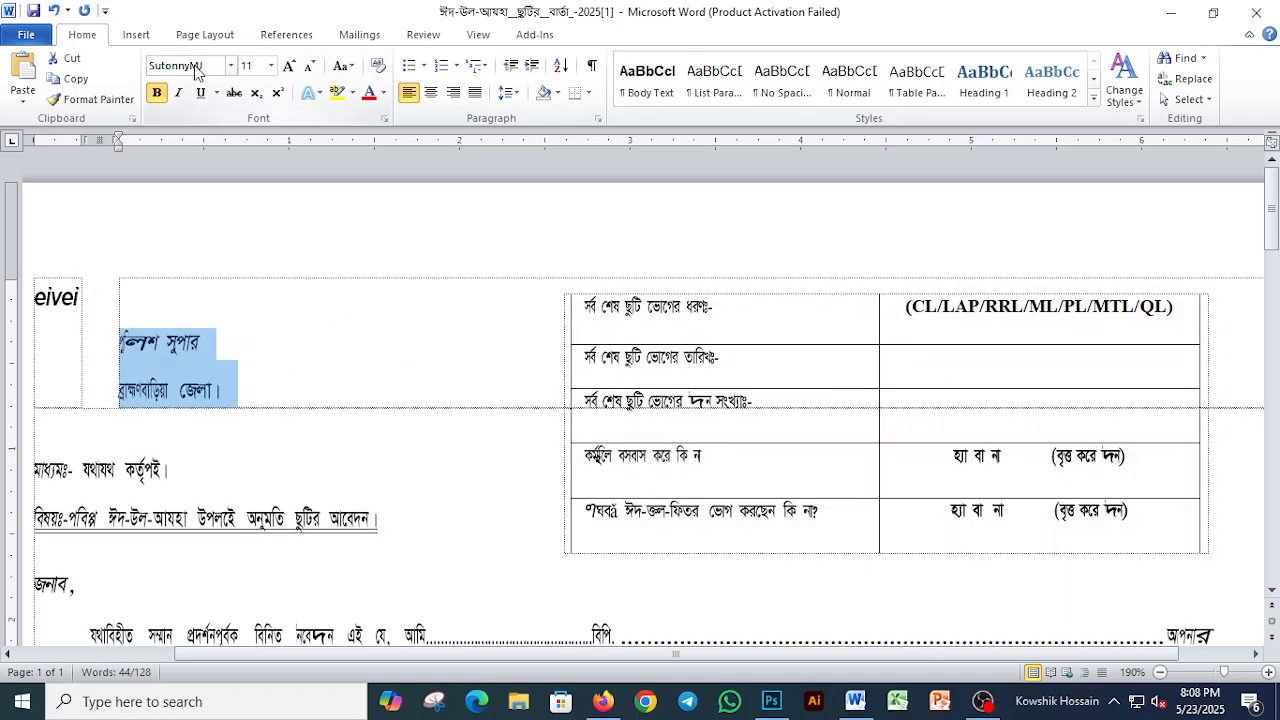
# Step: Apply the SutonnyMJ font to the garbled opening word "eivei" above the recipient lines and review the letter
pyautogui.click(66, 296)
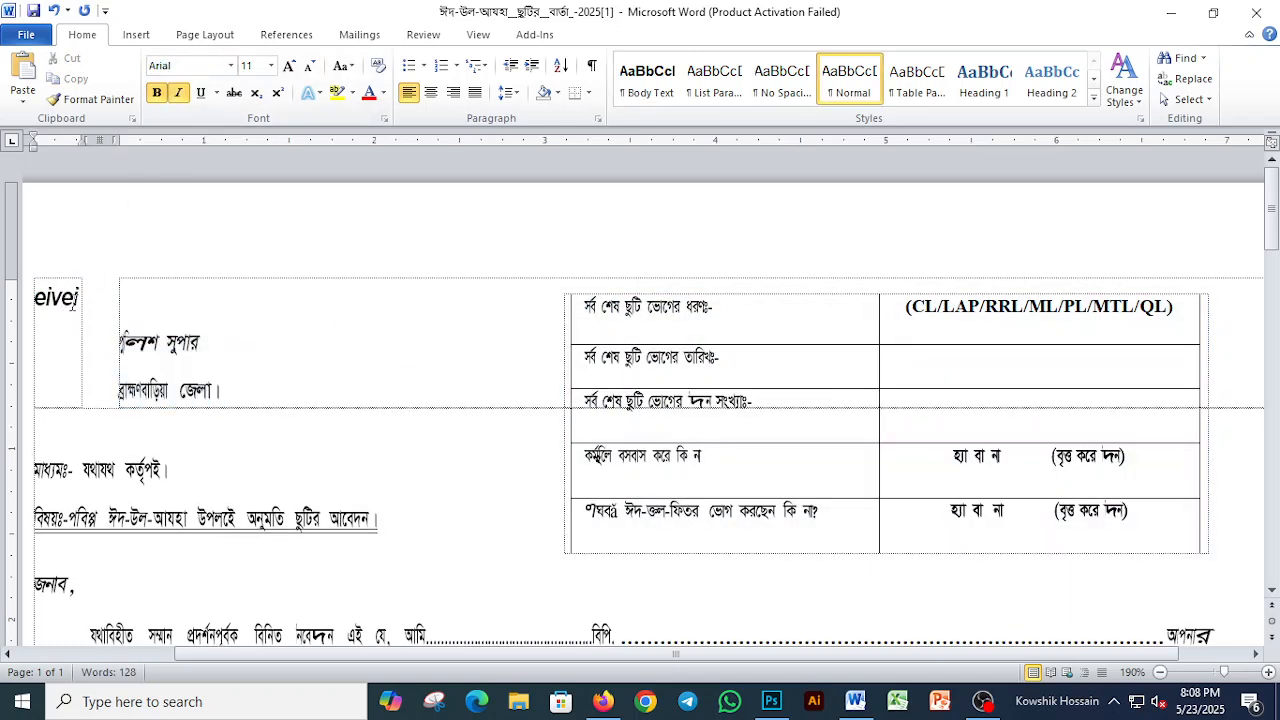
pyautogui.moveTo(36, 296); pyautogui.dragTo(75, 307)
pyautogui.click(186, 66)
pyautogui.write('SutonnyMJ')
pyautogui.press('Return')
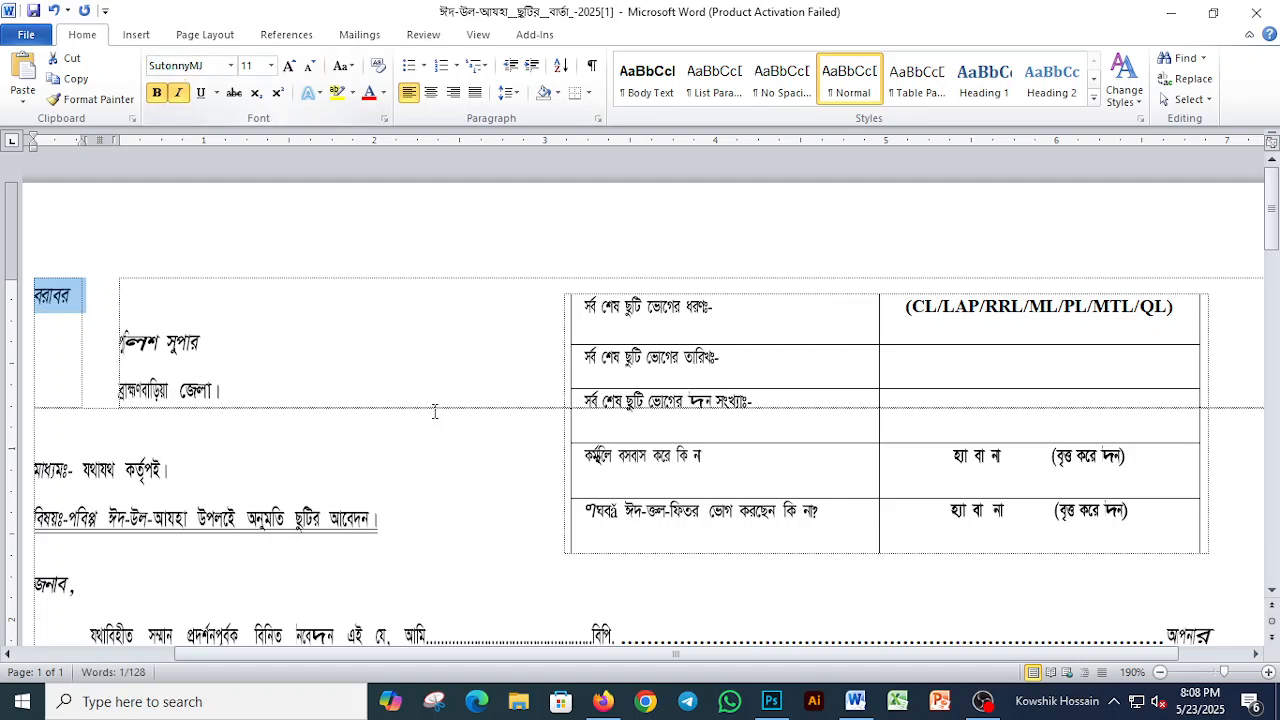
pyautogui.scroll(-1, 394, 391)
pyautogui.scroll(1, 392, 391)
pyautogui.moveTo(494, 656); pyautogui.dragTo(450, 656)
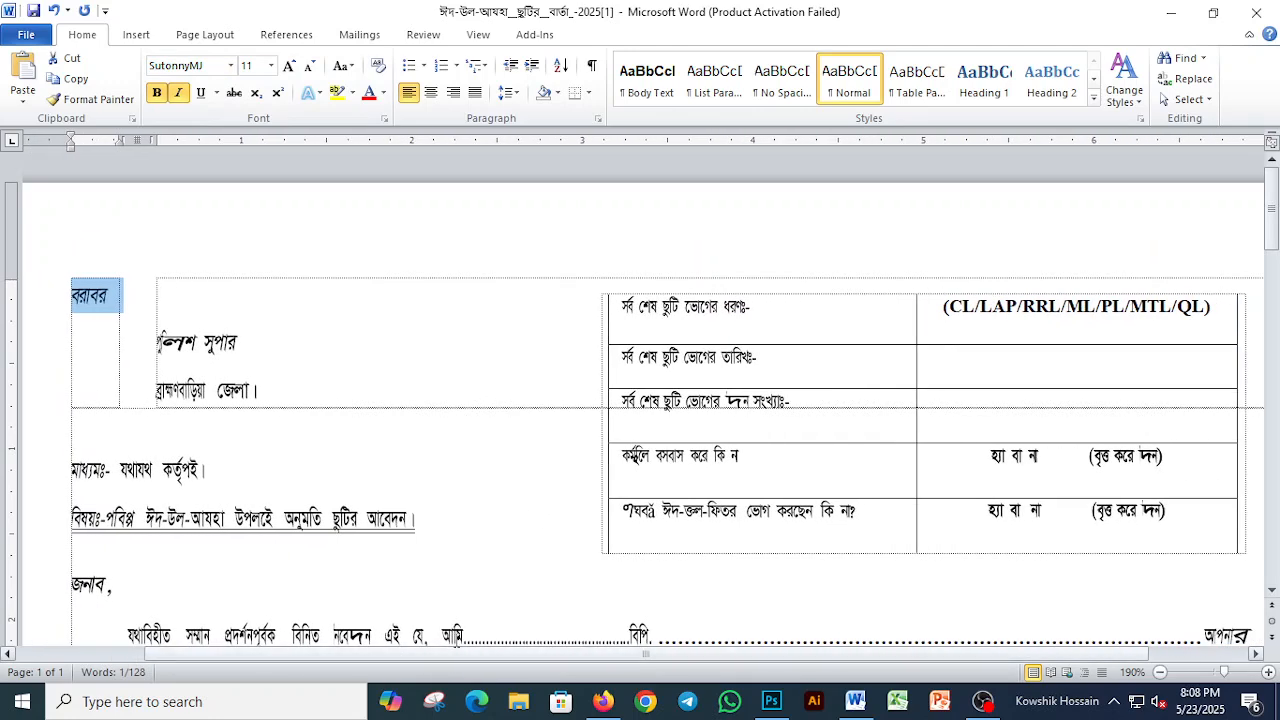
# Step: Close the converted document and permanently delete its Word file from the desktop
pyautogui.click(1256, 13)
pyautogui.click(642, 375)
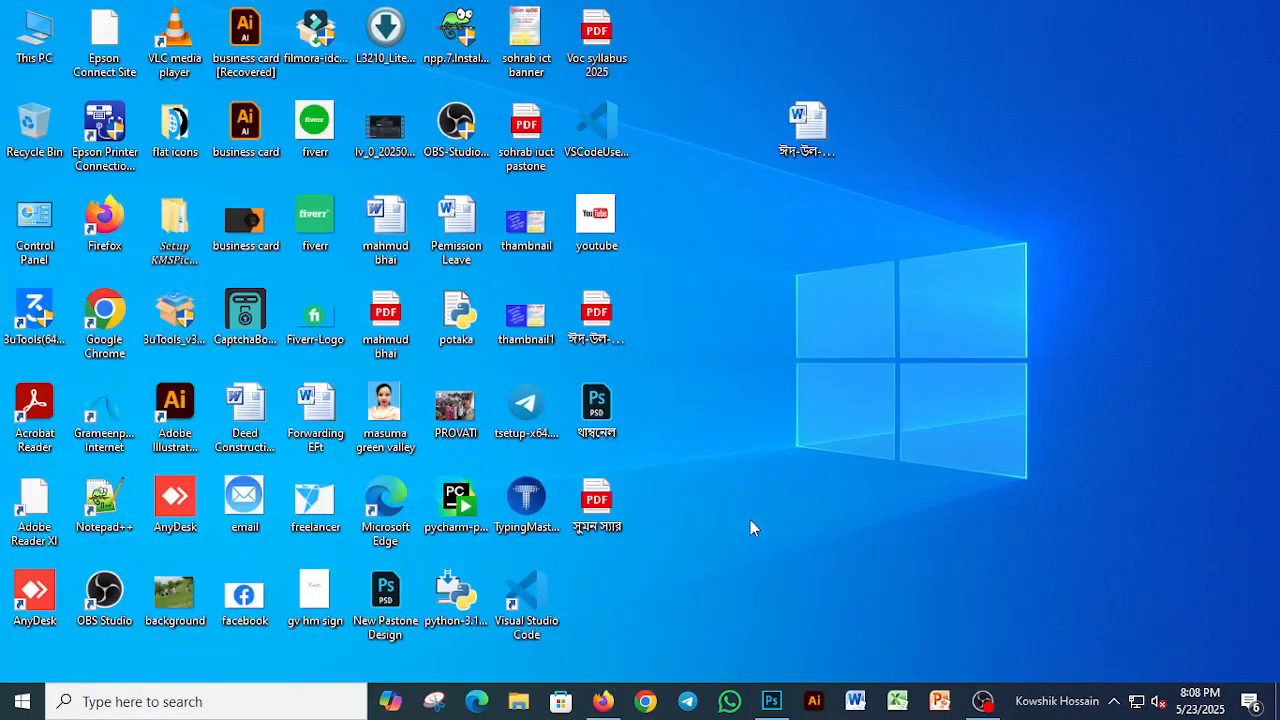
pyautogui.moveTo(690, 86); pyautogui.dragTo(873, 252)
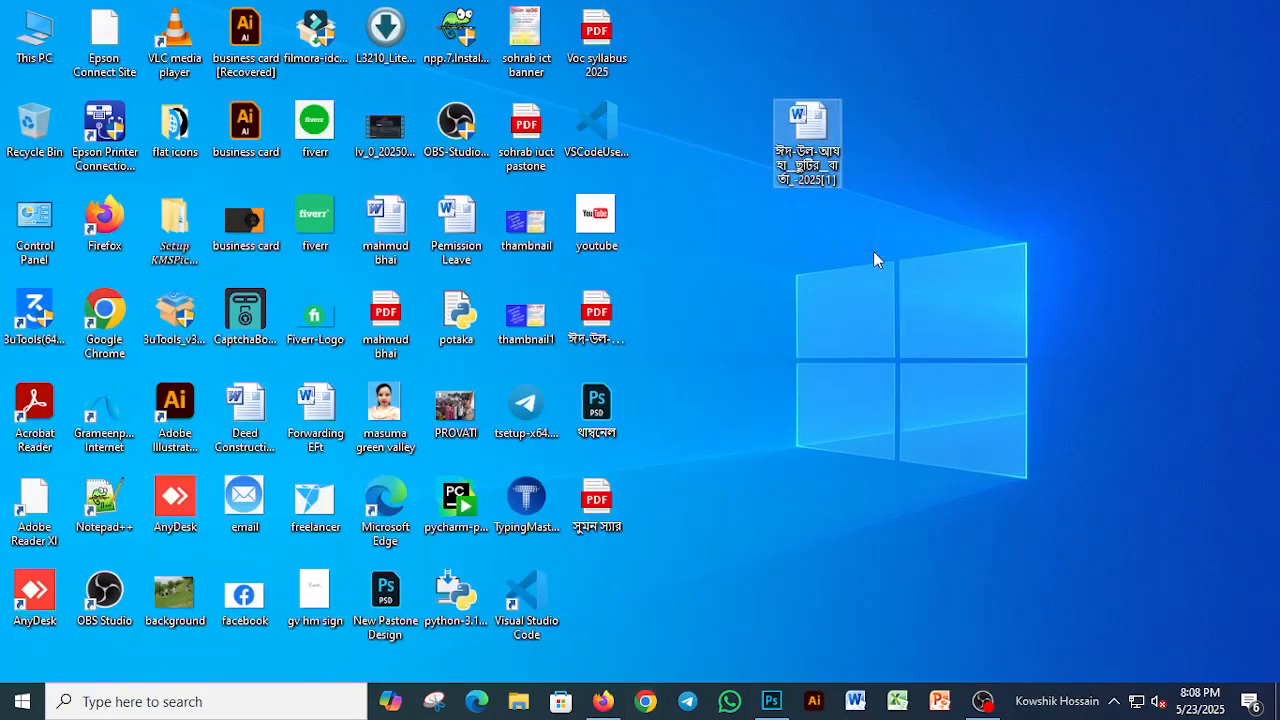
pyautogui.hotkey('shift', 'Delete')
pyautogui.press('Return')
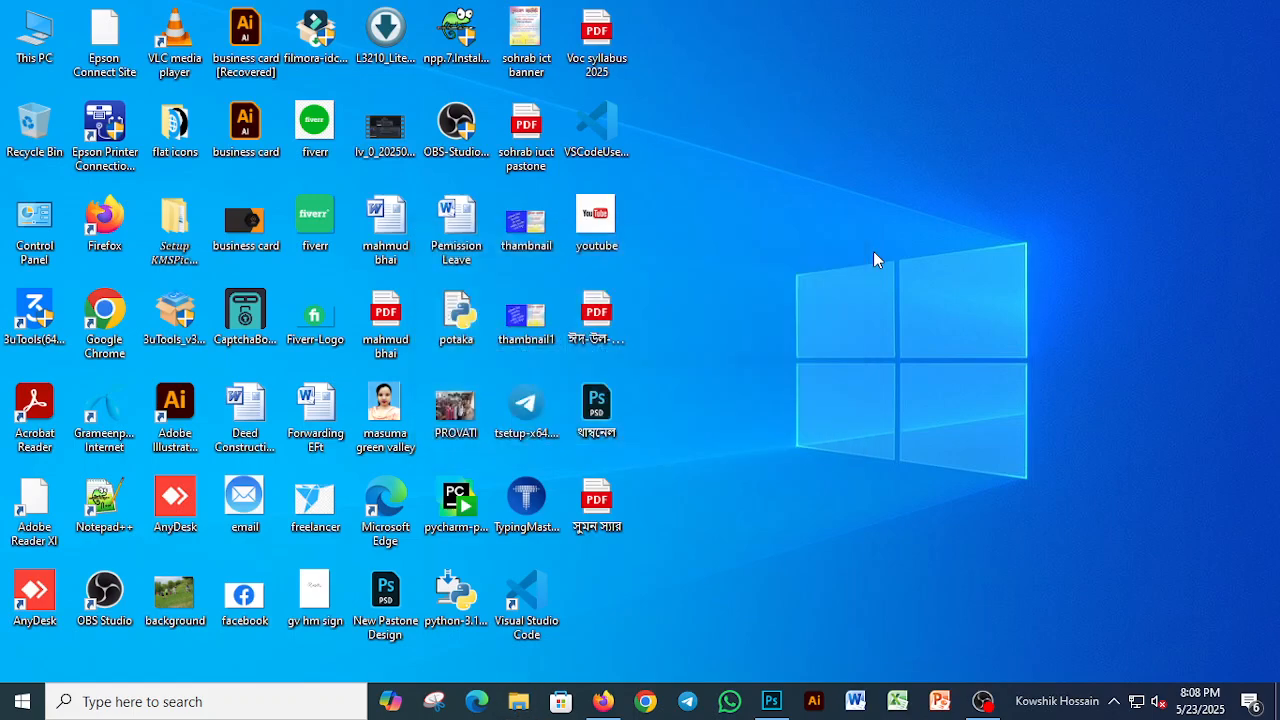
# Step: Switch to Firefox, return to the "pdf to word converter online" search results and open the pdf2doc.com converter
pyautogui.click(603, 701)
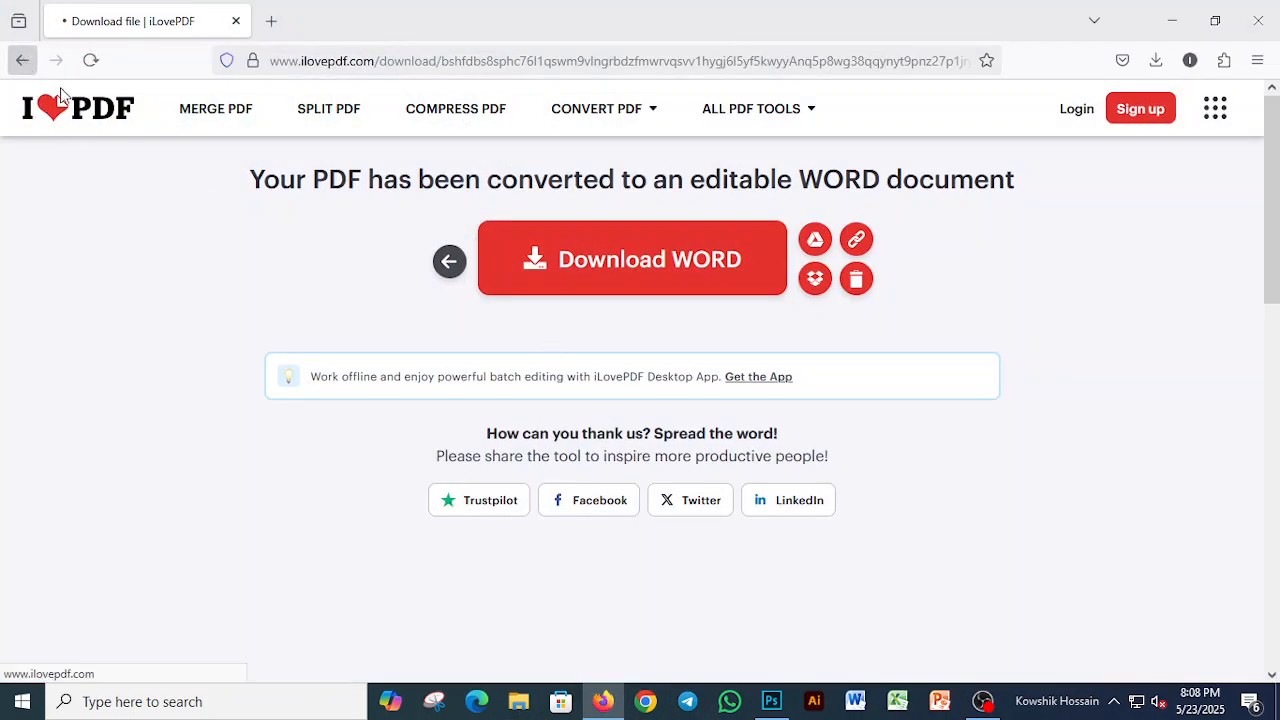
pyautogui.click(22, 60)
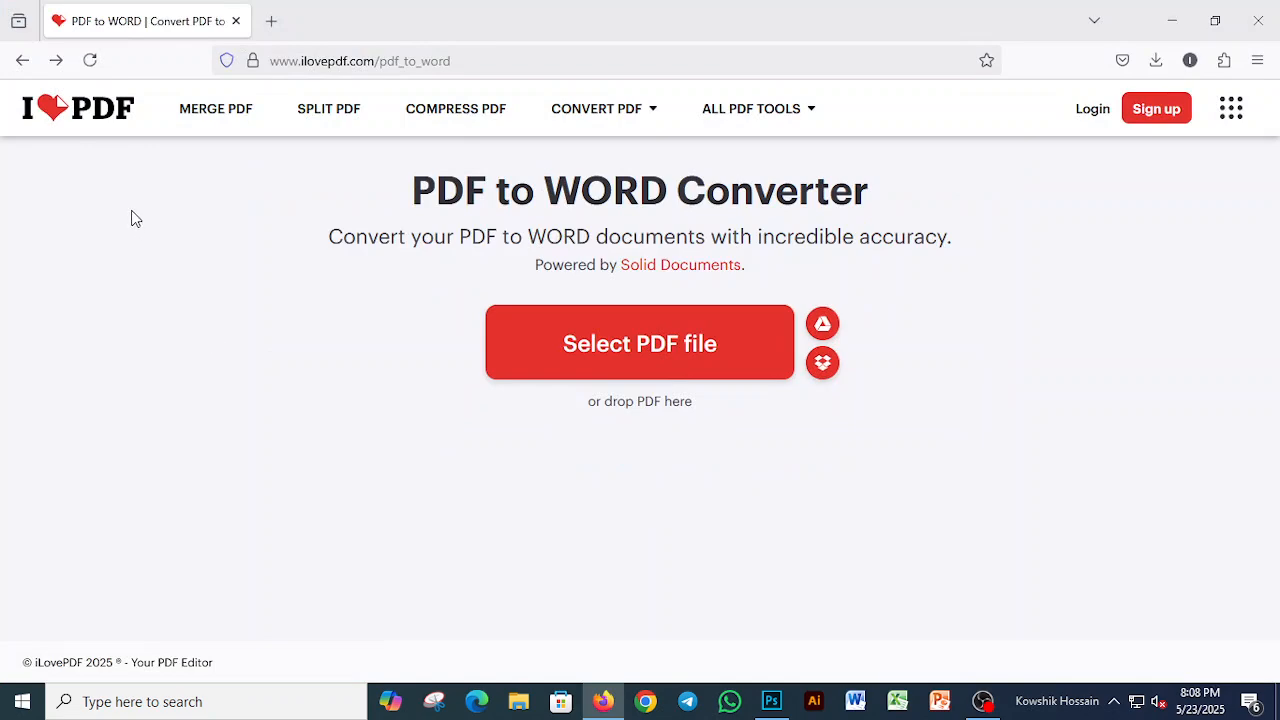
pyautogui.click(20, 60)
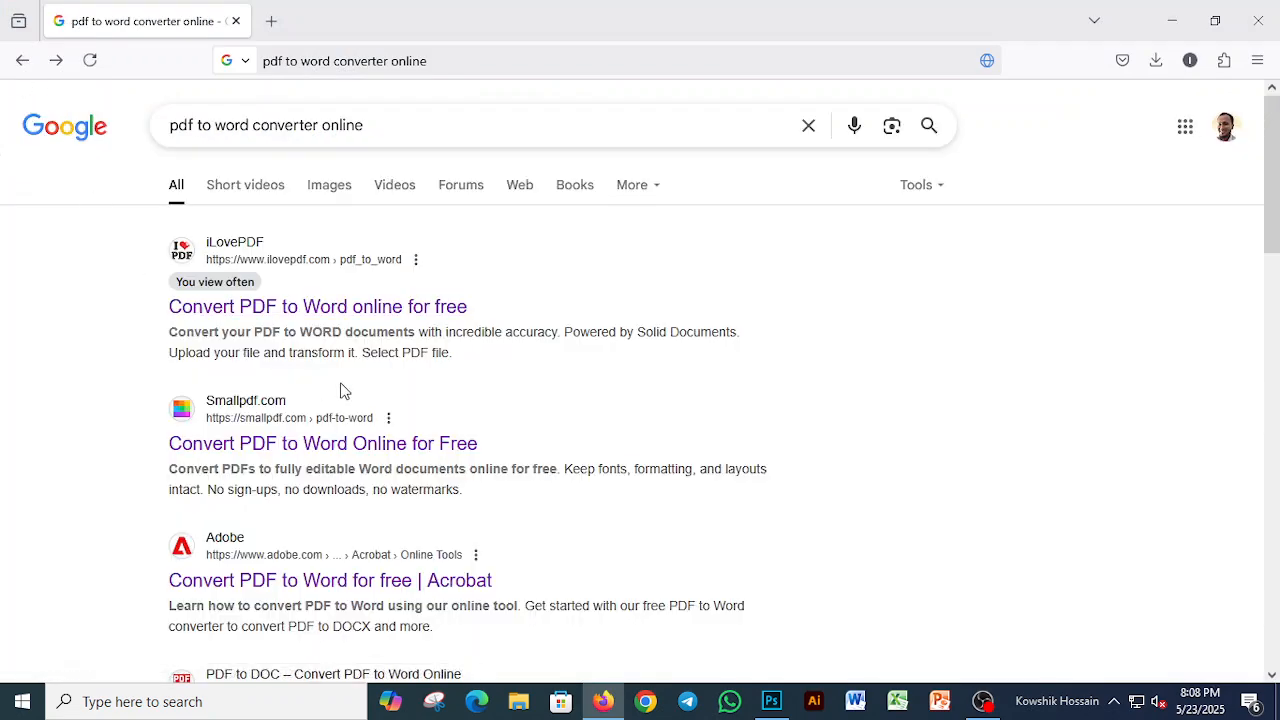
pyautogui.scroll(-3, 343, 390)
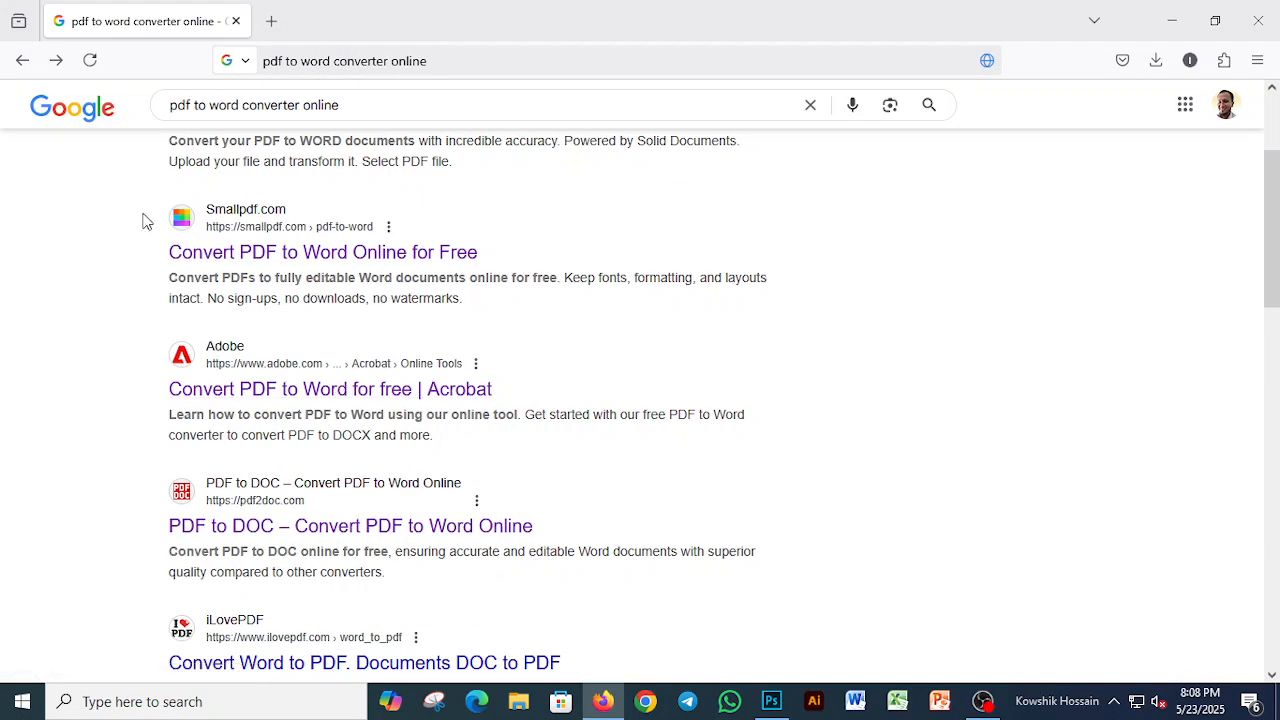
pyautogui.scroll(-3, 212, 312)
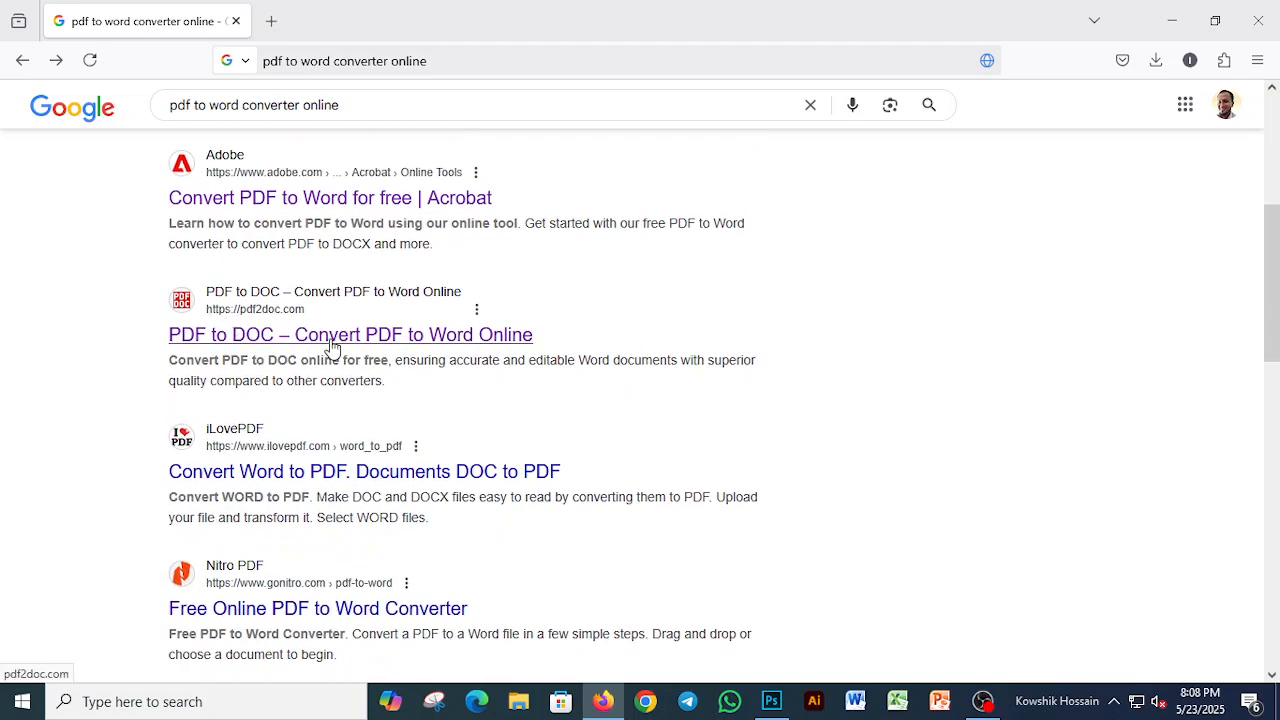
pyautogui.click(332, 345)
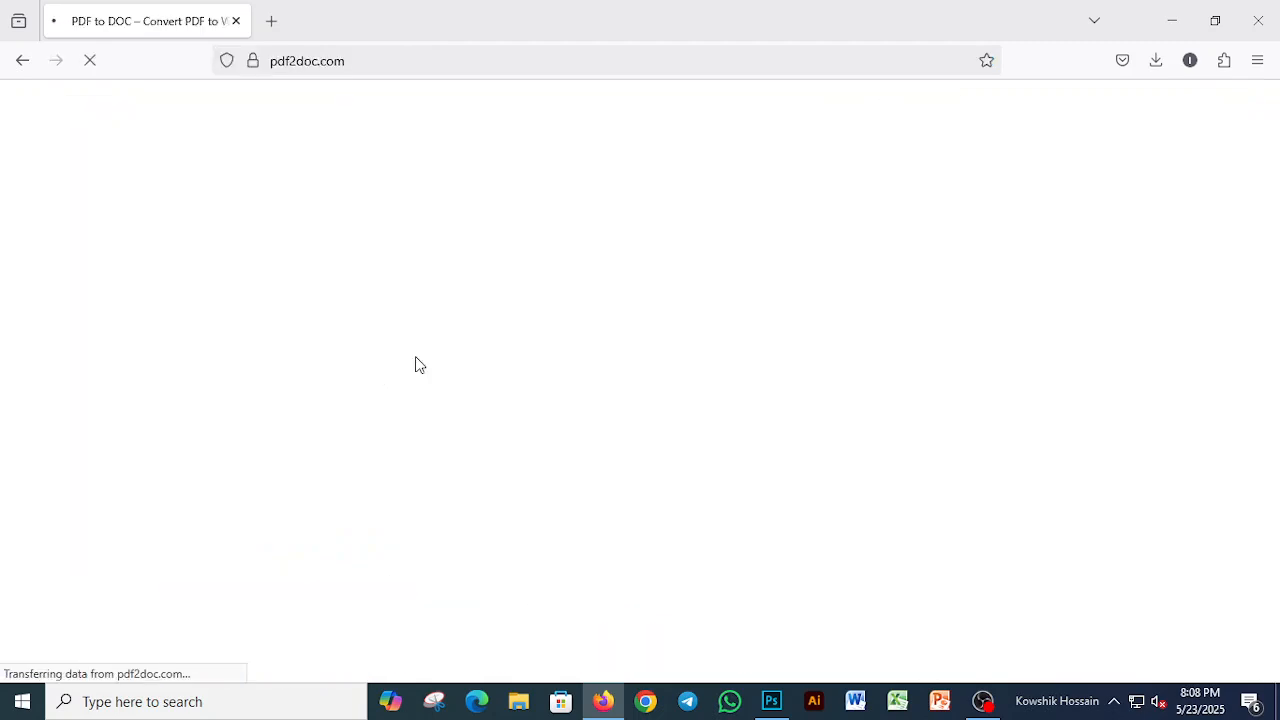
# Step: Upload the Bangla leave application PDF from the Desktop to pdf2doc.com and download the converted DOC file
pyautogui.click(575, 423)
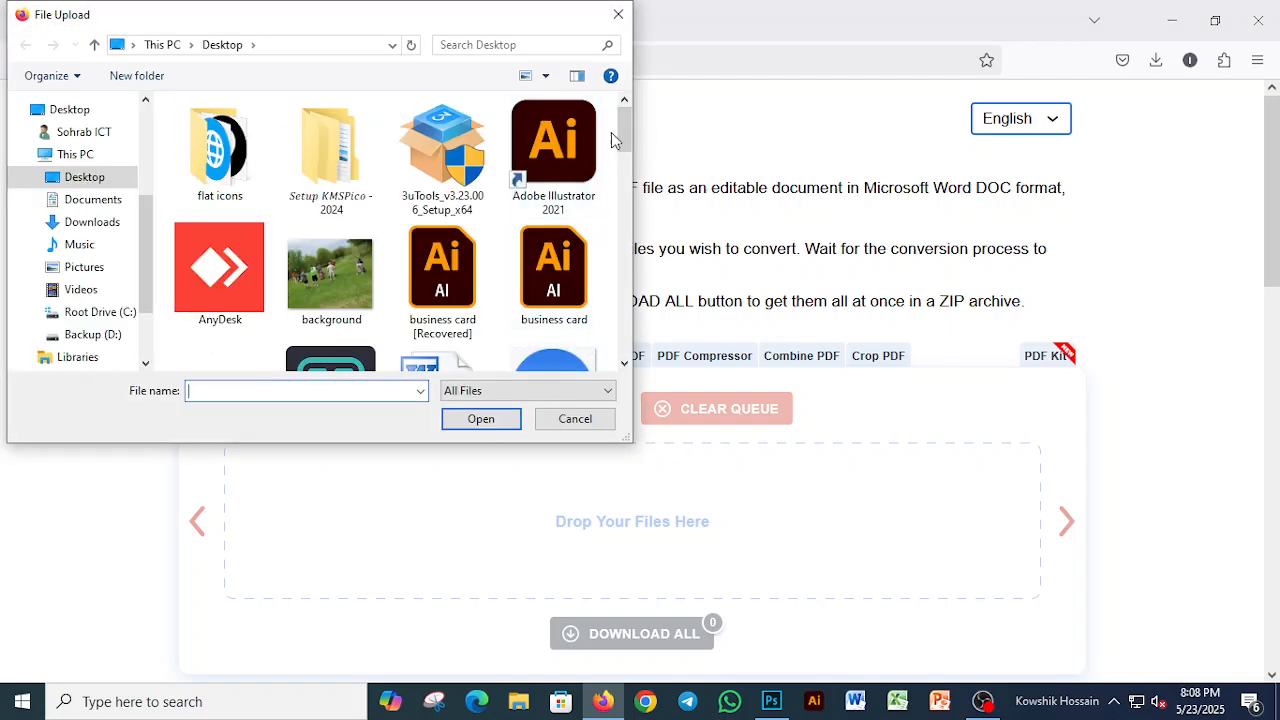
pyautogui.moveTo(630, 119); pyautogui.dragTo(606, 334)
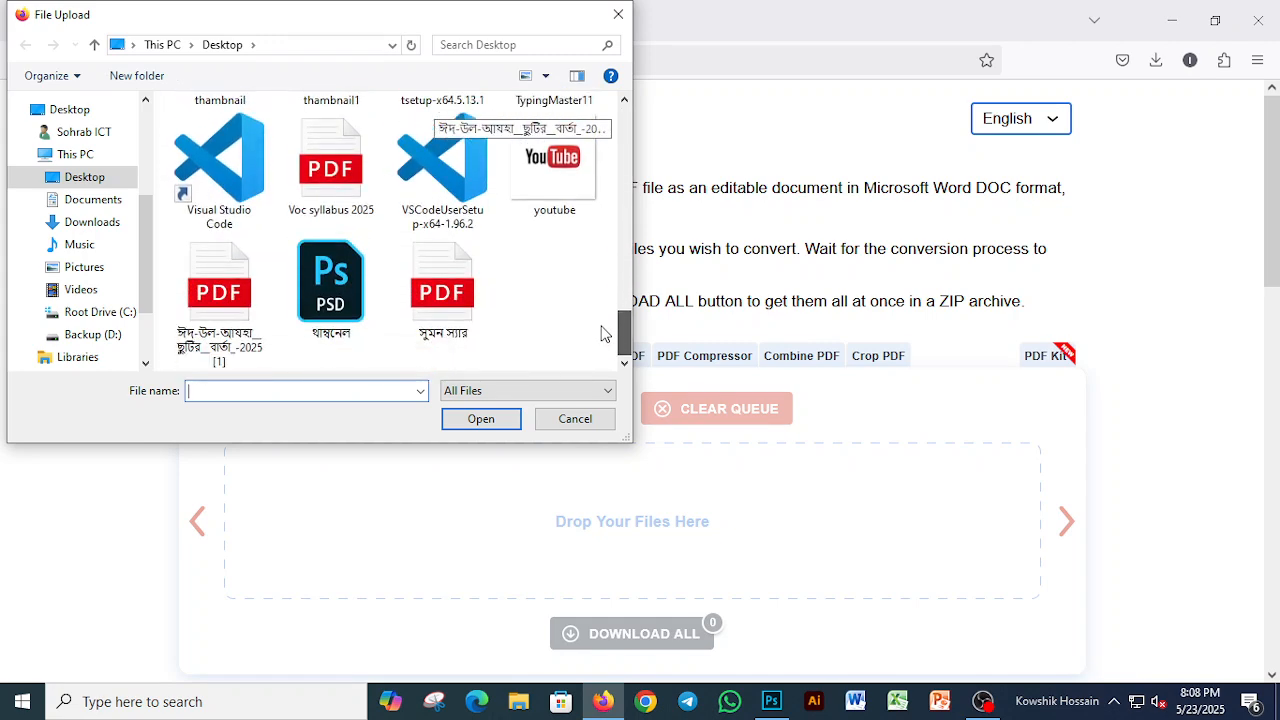
pyautogui.doubleClick(255, 322)
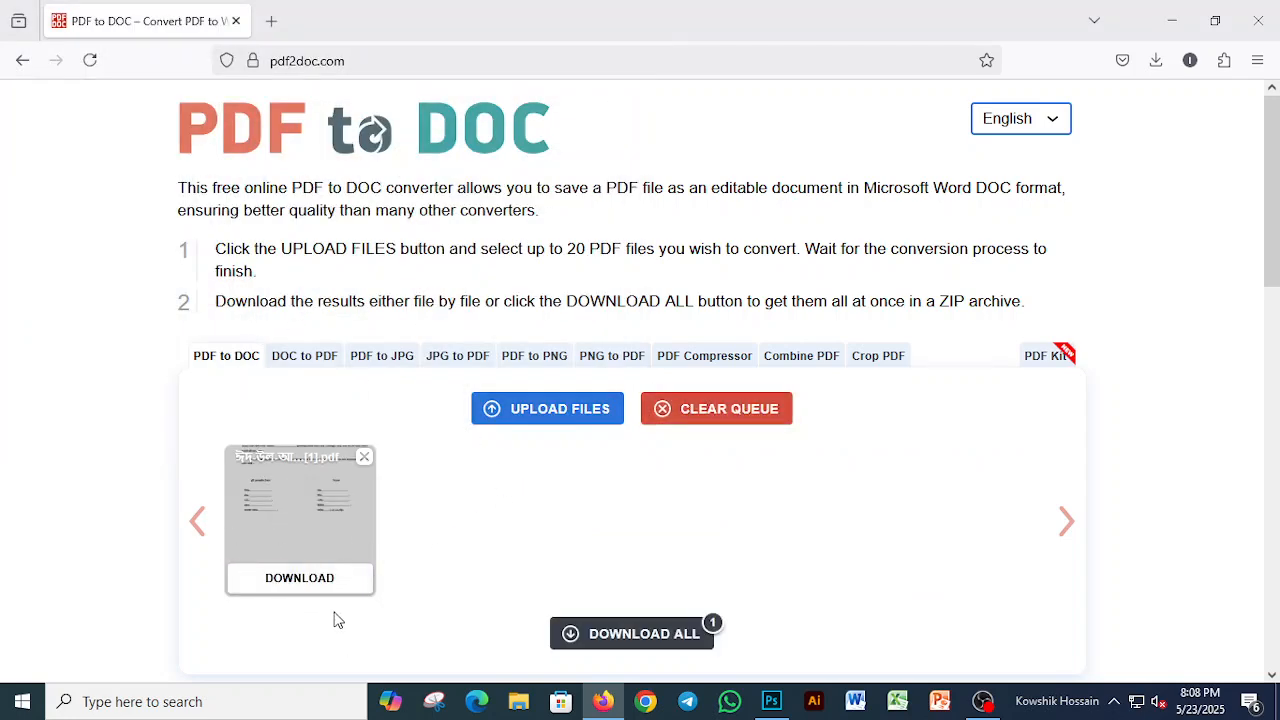
pyautogui.click(330, 592)
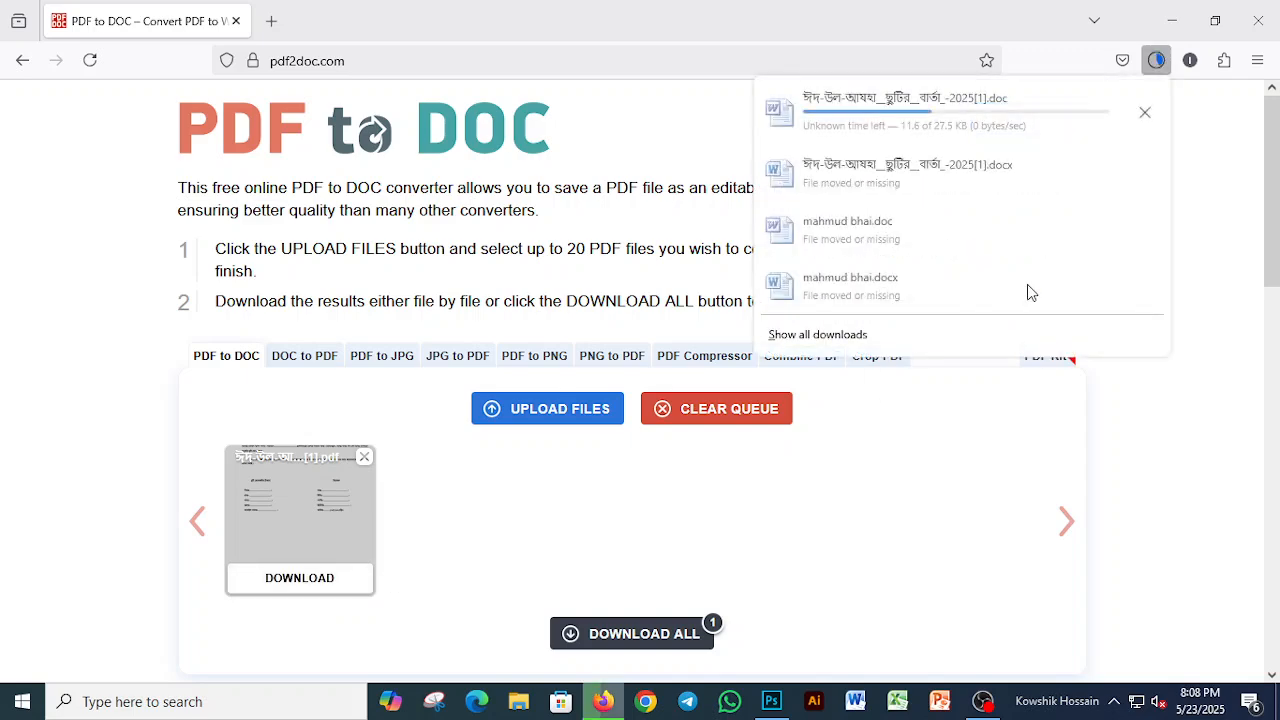
# Step: Put the downloaded DOC file on an empty area of the desktop and minimize the browser
pyautogui.click(1215, 20)
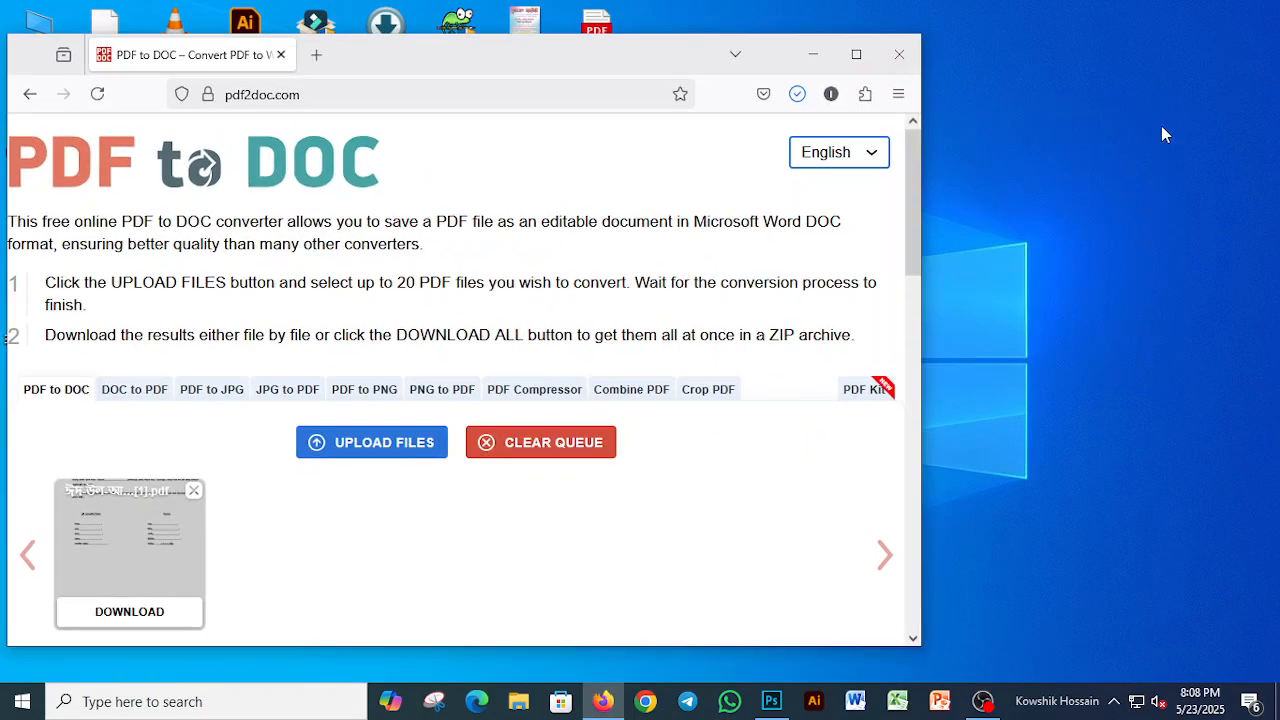
pyautogui.click(797, 94)
pyautogui.moveTo(480, 135); pyautogui.dragTo(1052, 130)
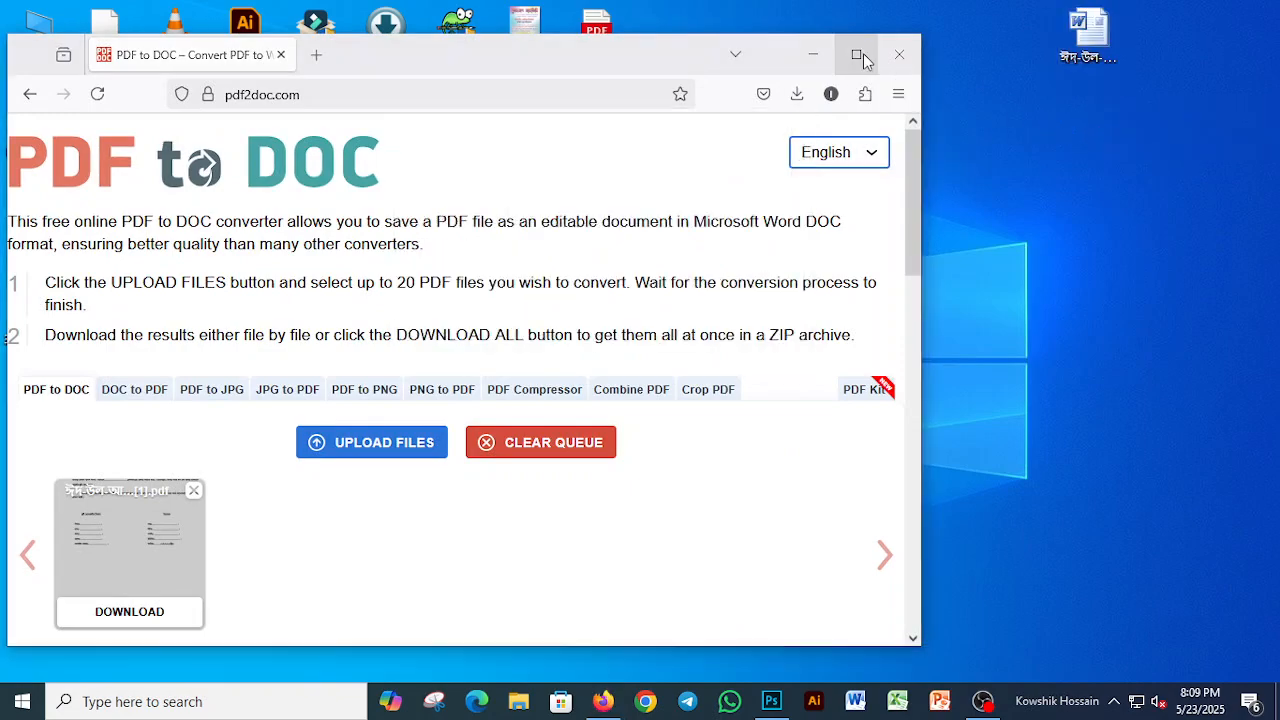
pyautogui.click(856, 54)
pyautogui.click(1170, 25)
pyautogui.moveTo(1090, 40); pyautogui.dragTo(817, 138)
# Step: Open the converted DOC file from the desktop in Word, dismiss the activation notice and enable editing
pyautogui.doubleClick(817, 135)
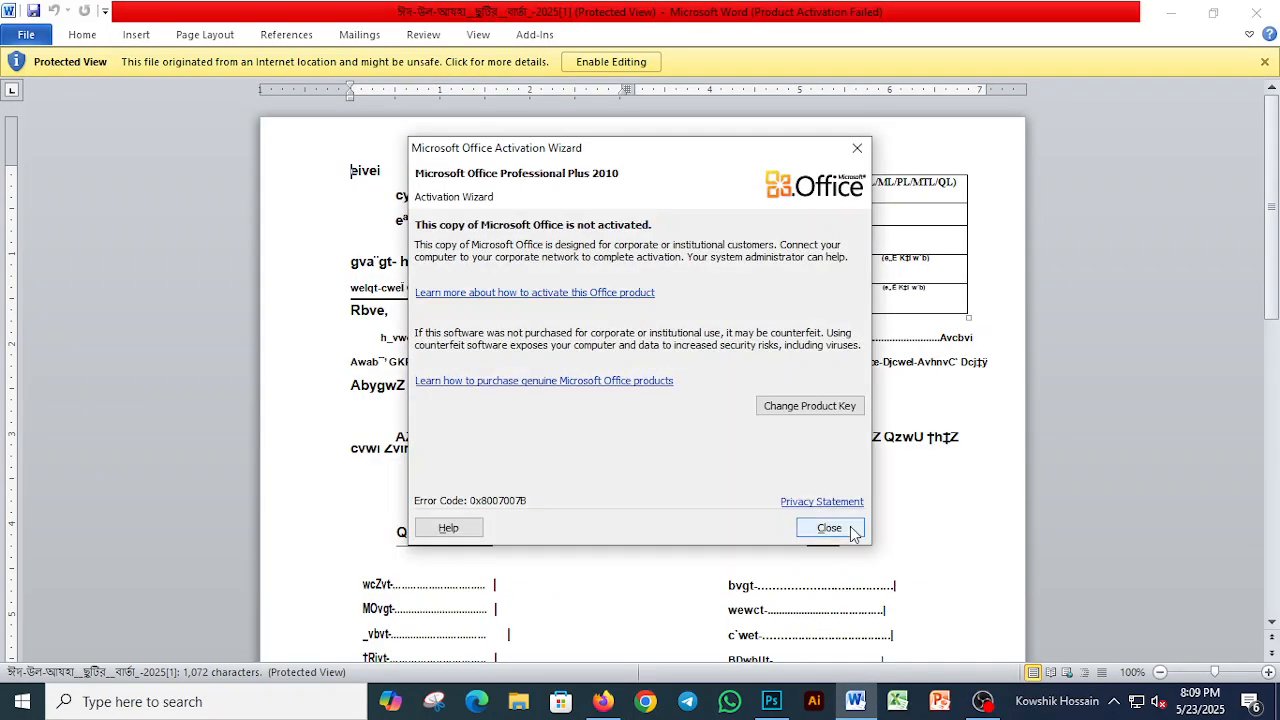
pyautogui.click(846, 527)
pyautogui.click(619, 66)
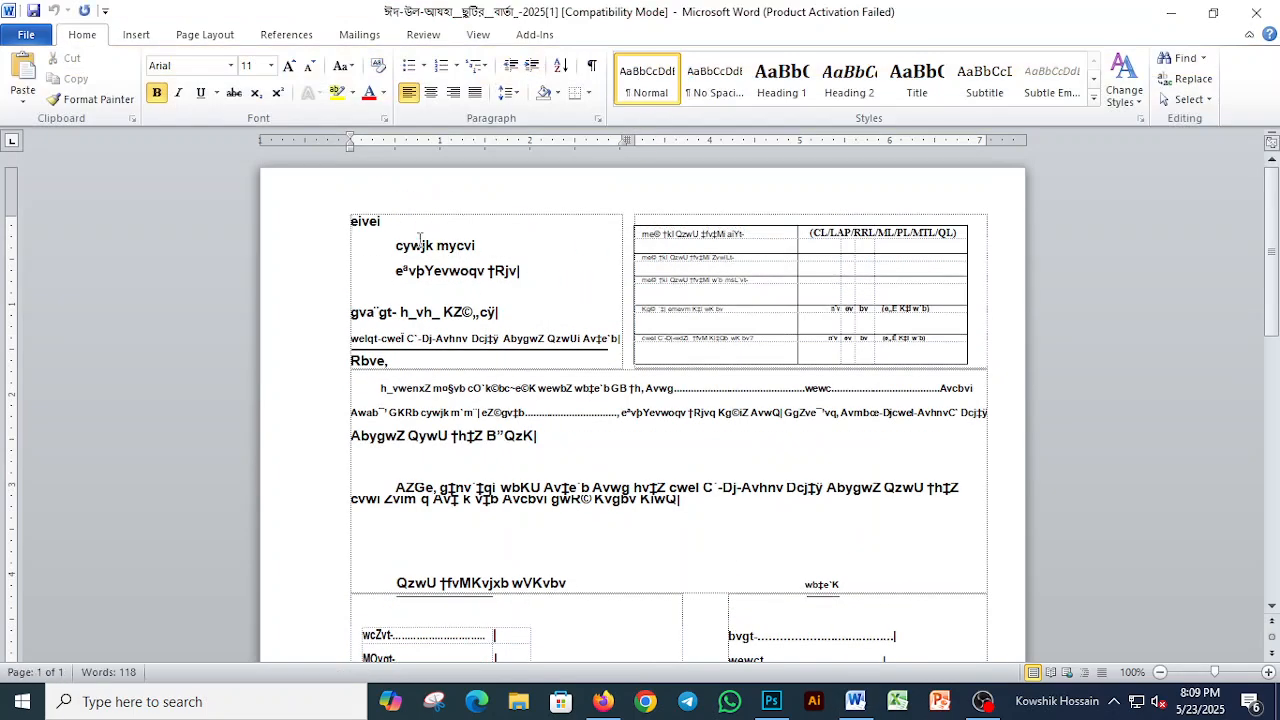
# Step: Set all of the document's text to the SutonnyMJ font at size 15
pyautogui.hotkey('ctrl', 'a')
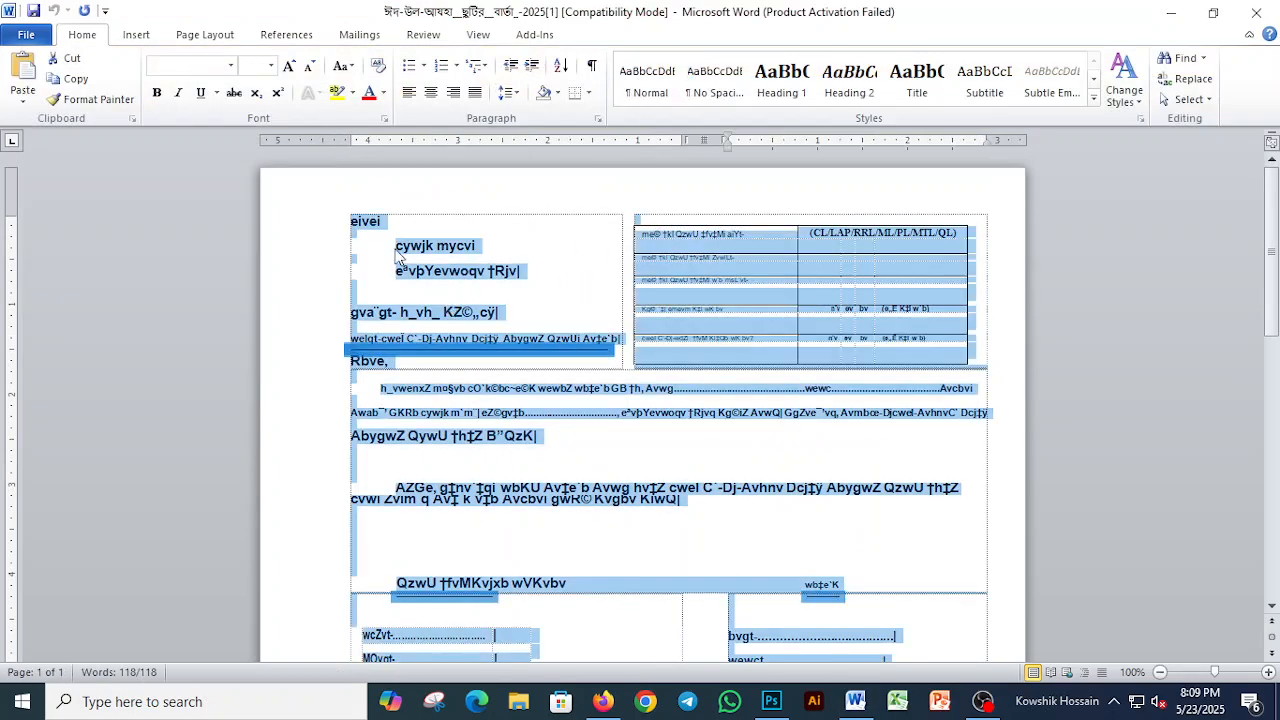
pyautogui.click(190, 70)
pyautogui.write('SutonnyMJ')
pyautogui.press('Return')
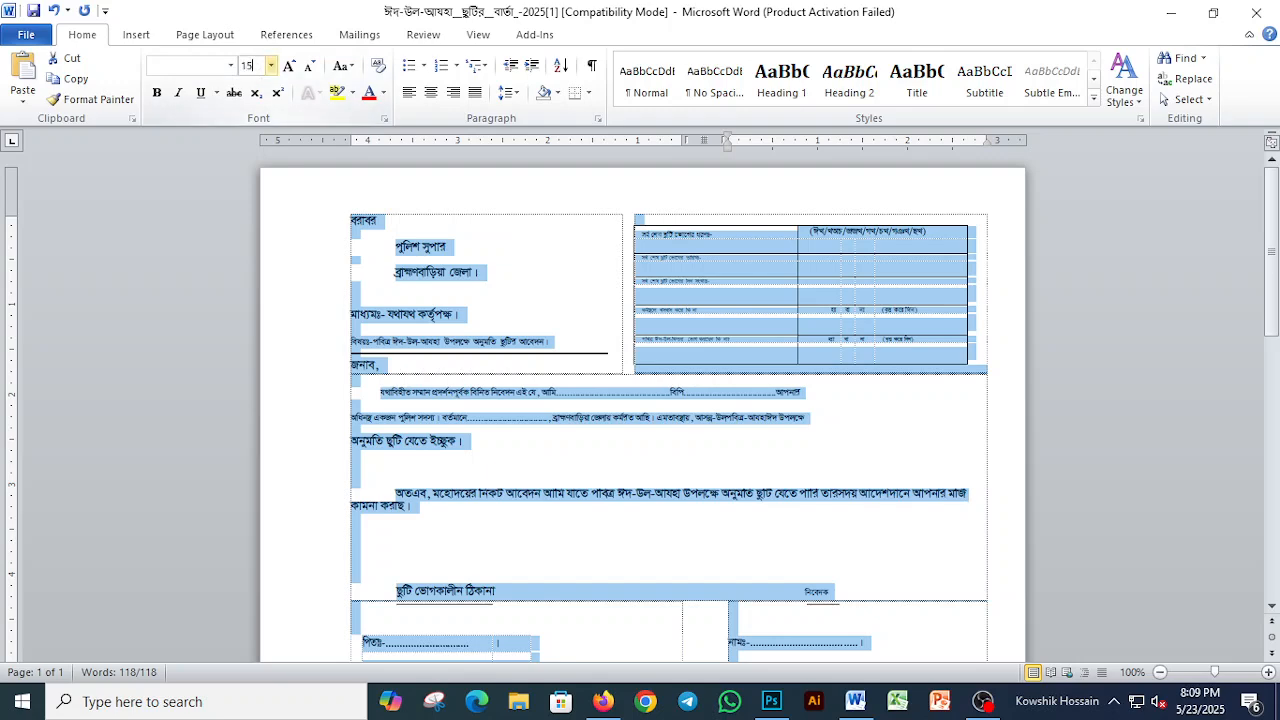
pyautogui.press('Return')
# Step: Reduce the font size of the whole leave details table to 12
pyautogui.click(557, 274)
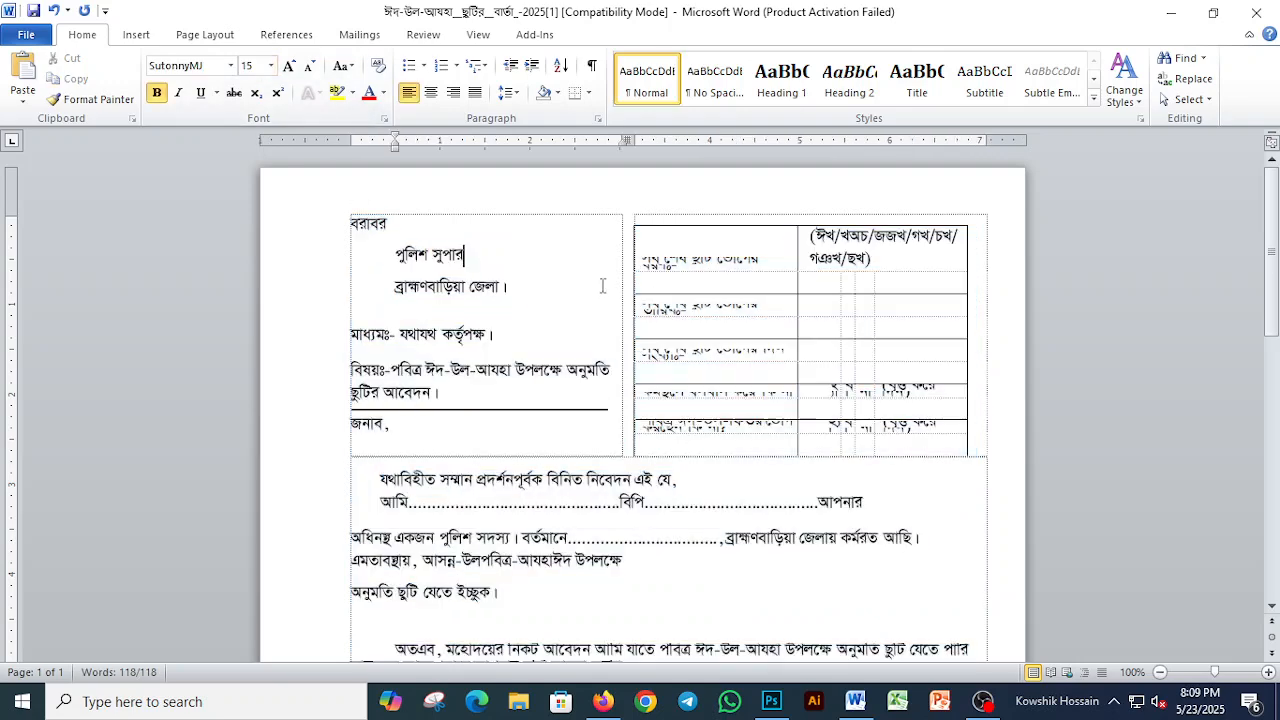
pyautogui.click(728, 282)
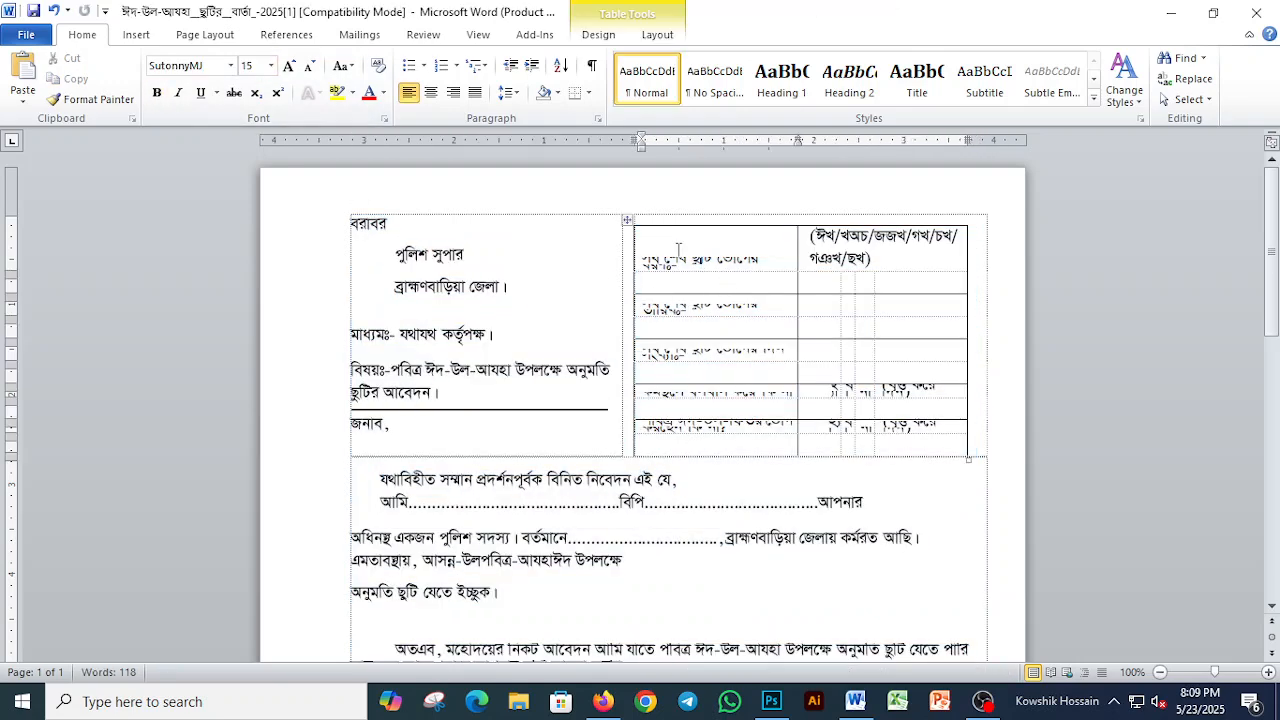
pyautogui.click(626, 219)
pyautogui.click(252, 72)
pyautogui.write('12')
pyautogui.press('Return')
pyautogui.press('Left')
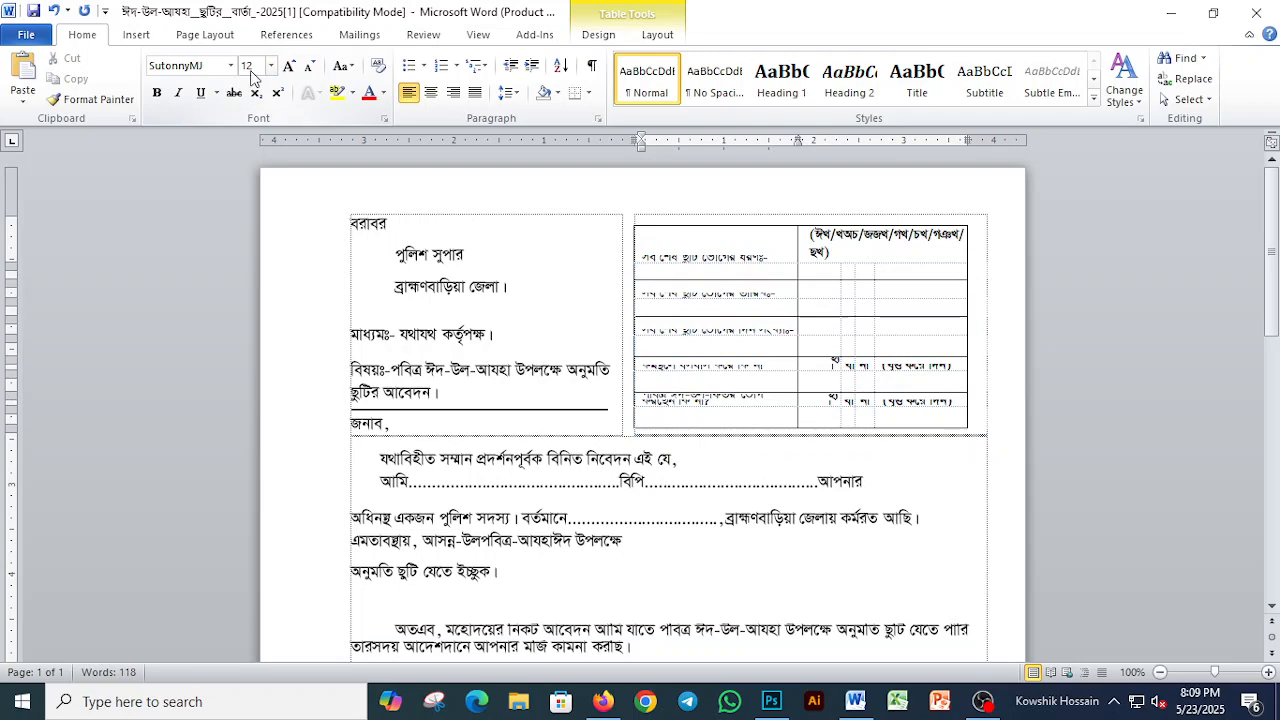
# Step: Apply single line spacing to the entire document
pyautogui.hotkey('ctrl', 'a')
pyautogui.hotkey('ctrl', '1')
pyautogui.press('Left')
# Step: Delete the surplus blank lines between the first body paragraph and the closing request paragraph
pyautogui.press('Down')
pyautogui.press('Down')
pyautogui.press('Down')
pyautogui.press('Down')
pyautogui.press('Down')
pyautogui.press('Down')
pyautogui.press('Down')
pyautogui.press('Down')
pyautogui.press('Down')
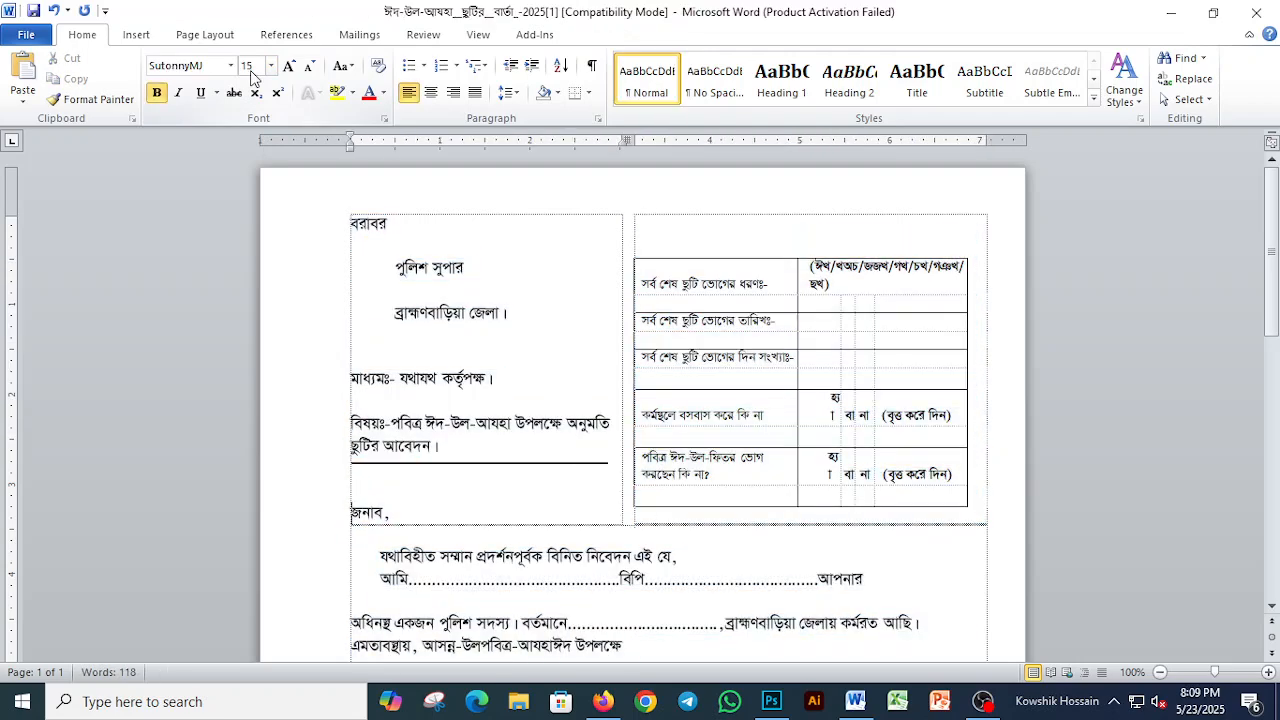
pyautogui.press('Down')
pyautogui.press('Down')
pyautogui.press('Down')
pyautogui.press('Down')
pyautogui.press('Down')
pyautogui.press('Down')
pyautogui.press('Down')
pyautogui.press('Down')
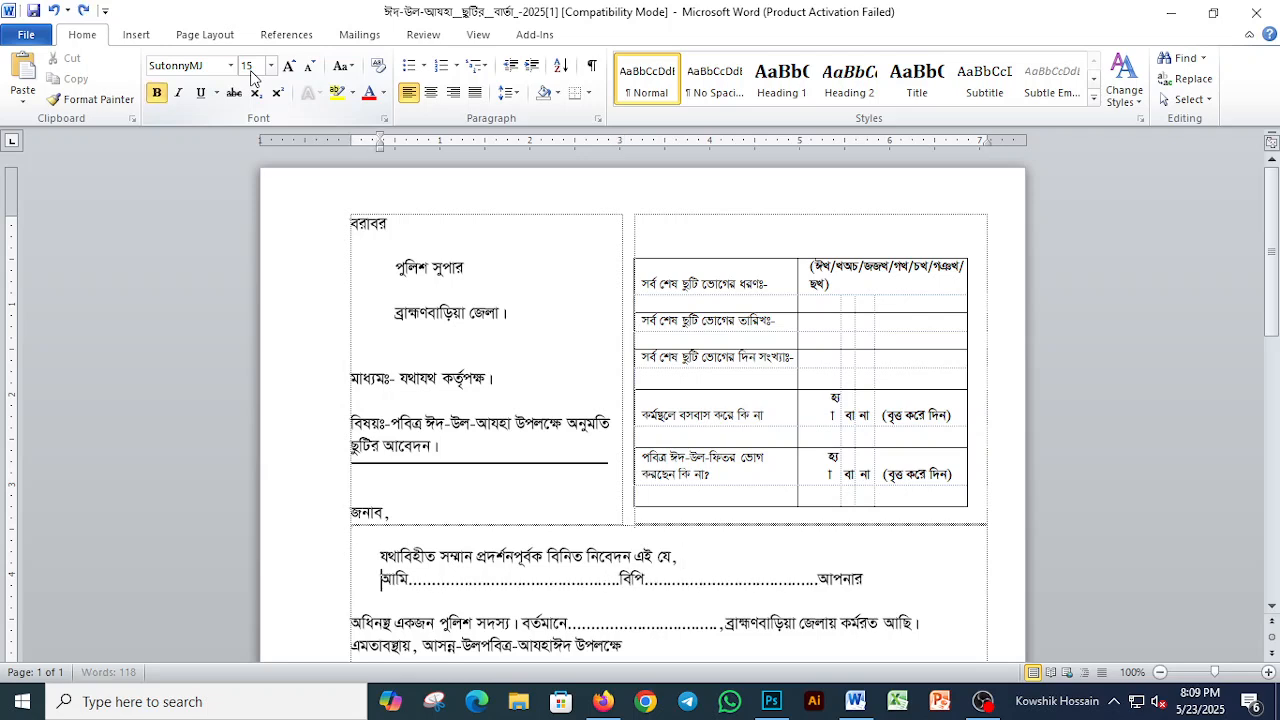
pyautogui.press('Down')
pyautogui.press('Down')
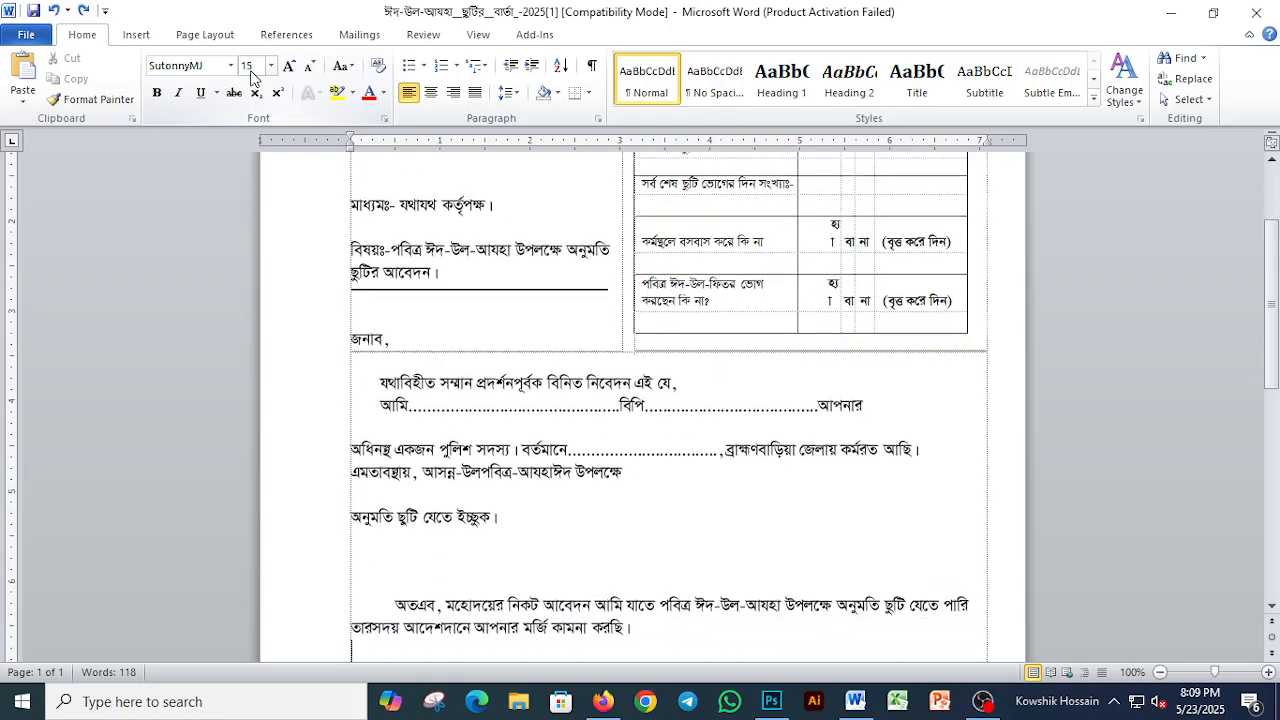
pyautogui.press('Delete')
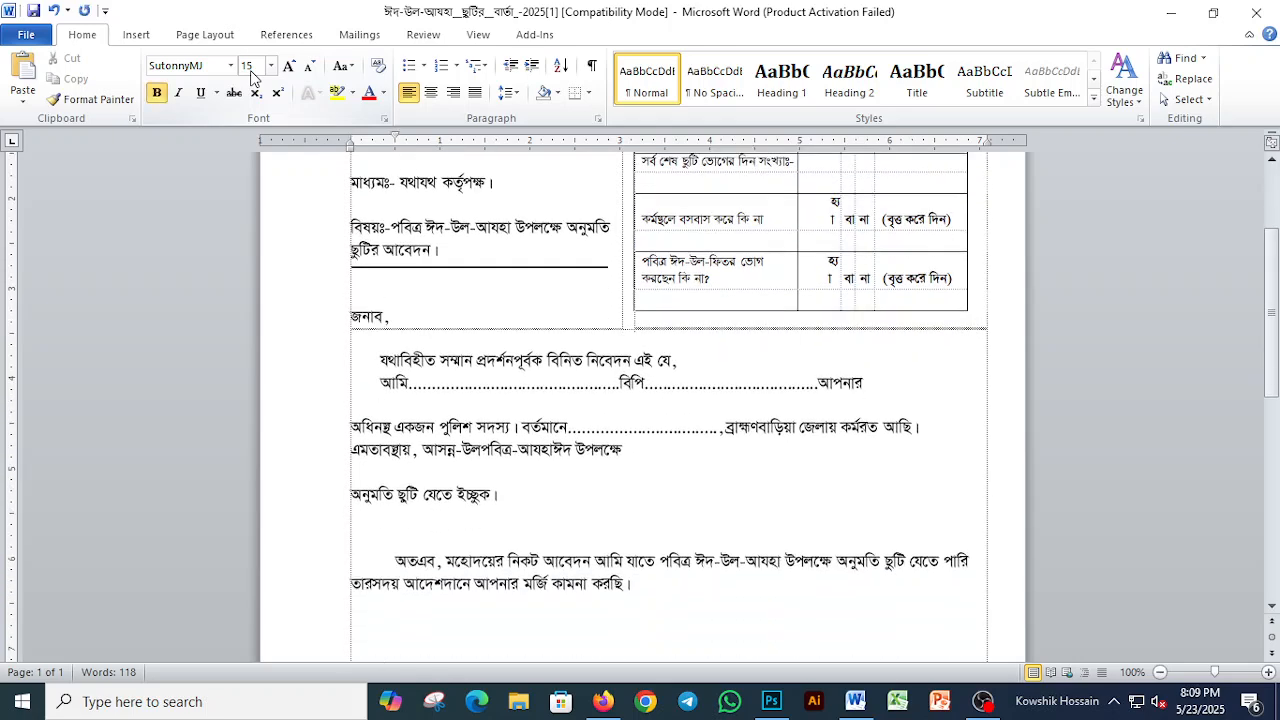
pyautogui.press('Up')
pyautogui.press('Delete')
# Step: Remove the extra blank lines between the closing request paragraph and the address and applicant headings
pyautogui.press('Down')
pyautogui.press('Down')
pyautogui.press('Down')
pyautogui.press('Down')
pyautogui.press('Down')
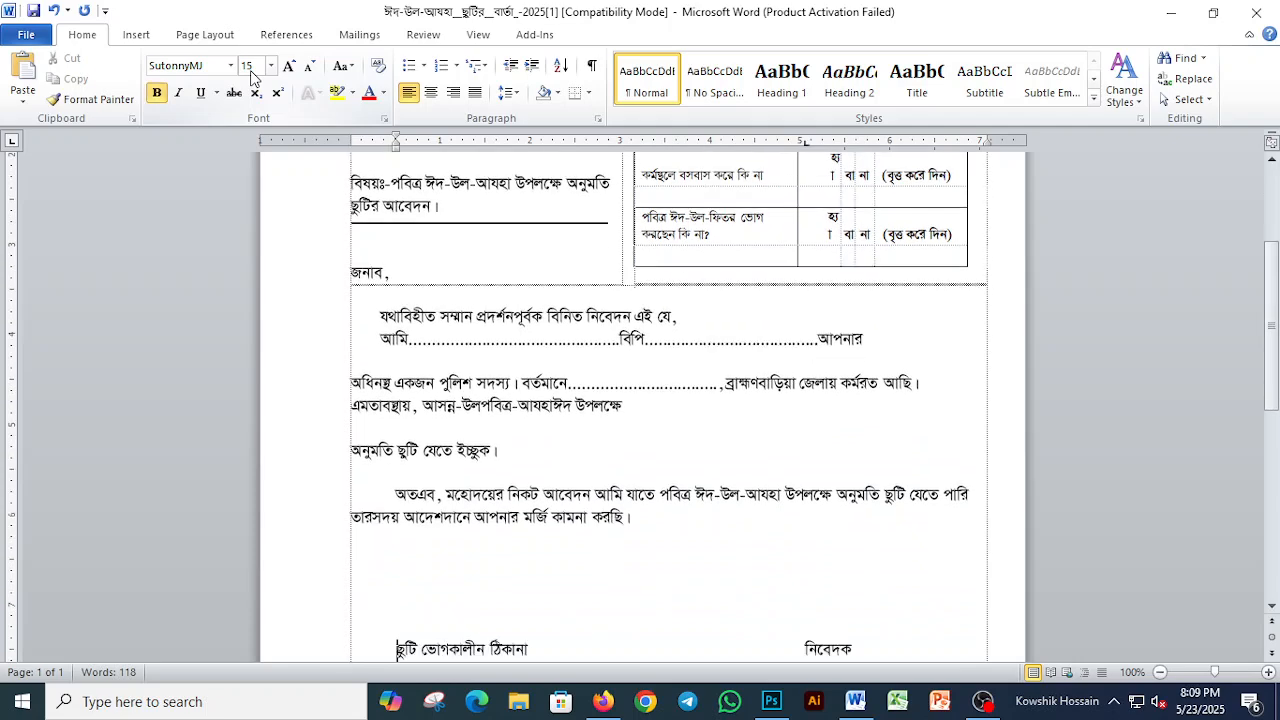
pyautogui.press('Up')
pyautogui.press('BackSpace')
pyautogui.press('Up')
pyautogui.press('Delete')
pyautogui.press('Delete')
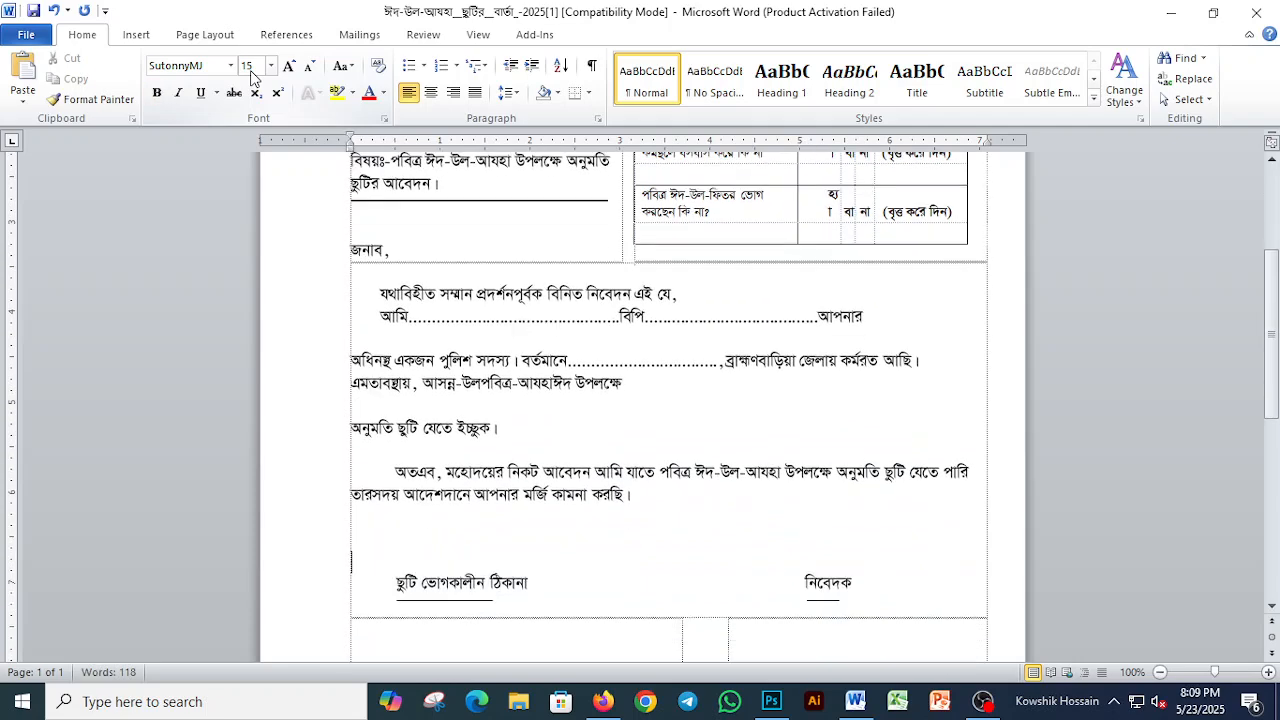
# Step: Widen both columns of the address table so each label and its dotted line fit on one row
pyautogui.press('Down')
pyautogui.press('Down')
pyautogui.press('Down')
pyautogui.press('Down')
pyautogui.press('Down')
pyautogui.press('Down')
pyautogui.press('Down')
pyautogui.press('Down')
pyautogui.press('Down')
pyautogui.press('Down')
pyautogui.press('Down')
pyautogui.press('Down')
pyautogui.press('Down')
pyautogui.press('Down')
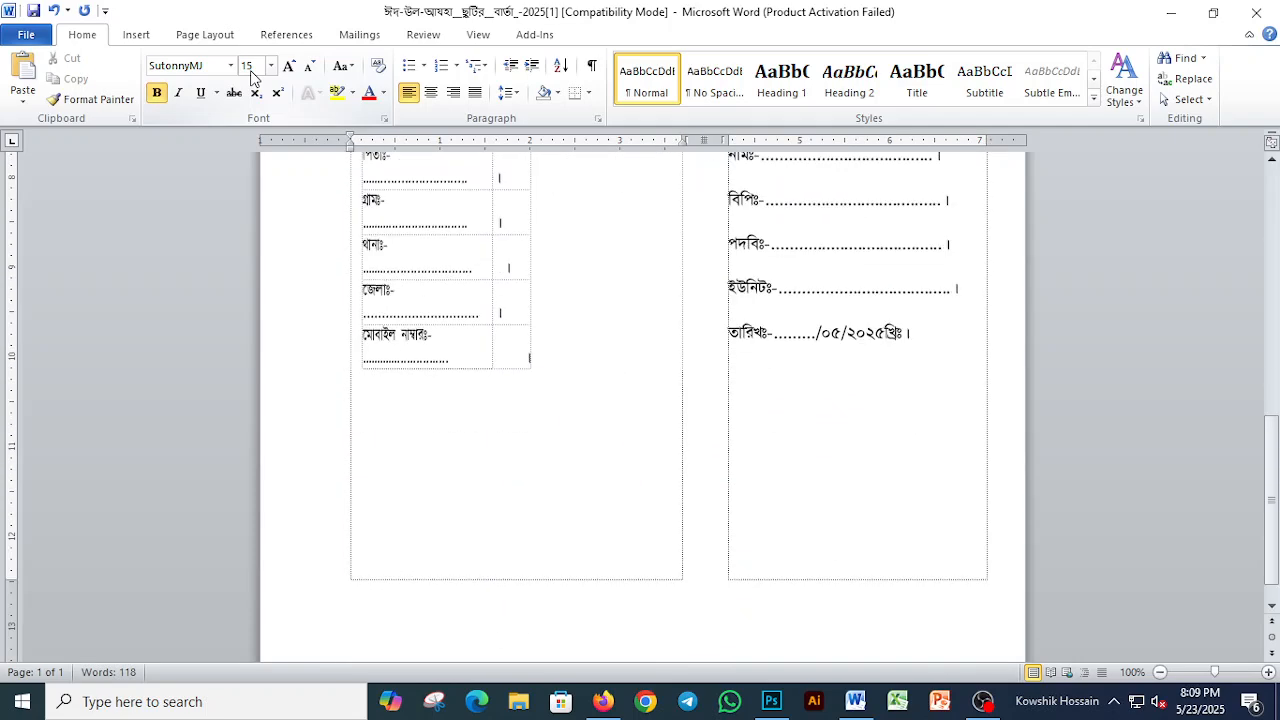
pyautogui.scroll(3, 651, 314)
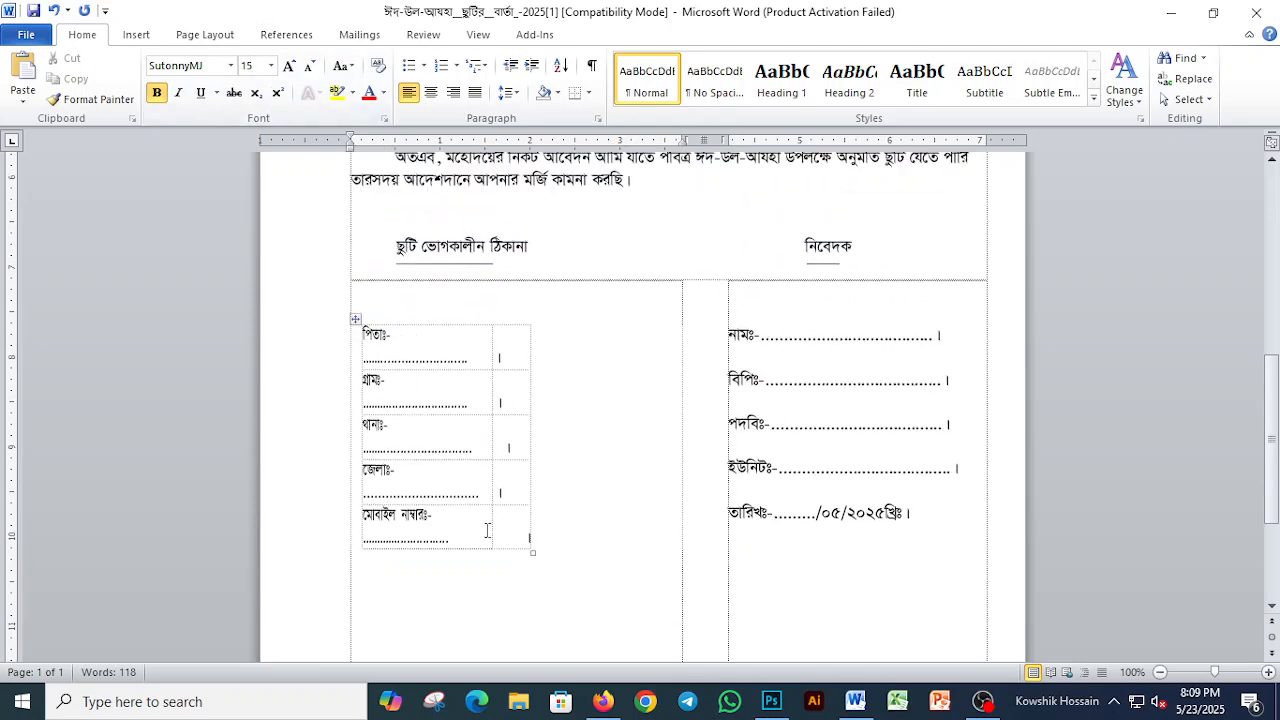
pyautogui.click(506, 403)
pyautogui.moveTo(531, 399); pyautogui.dragTo(631, 400)
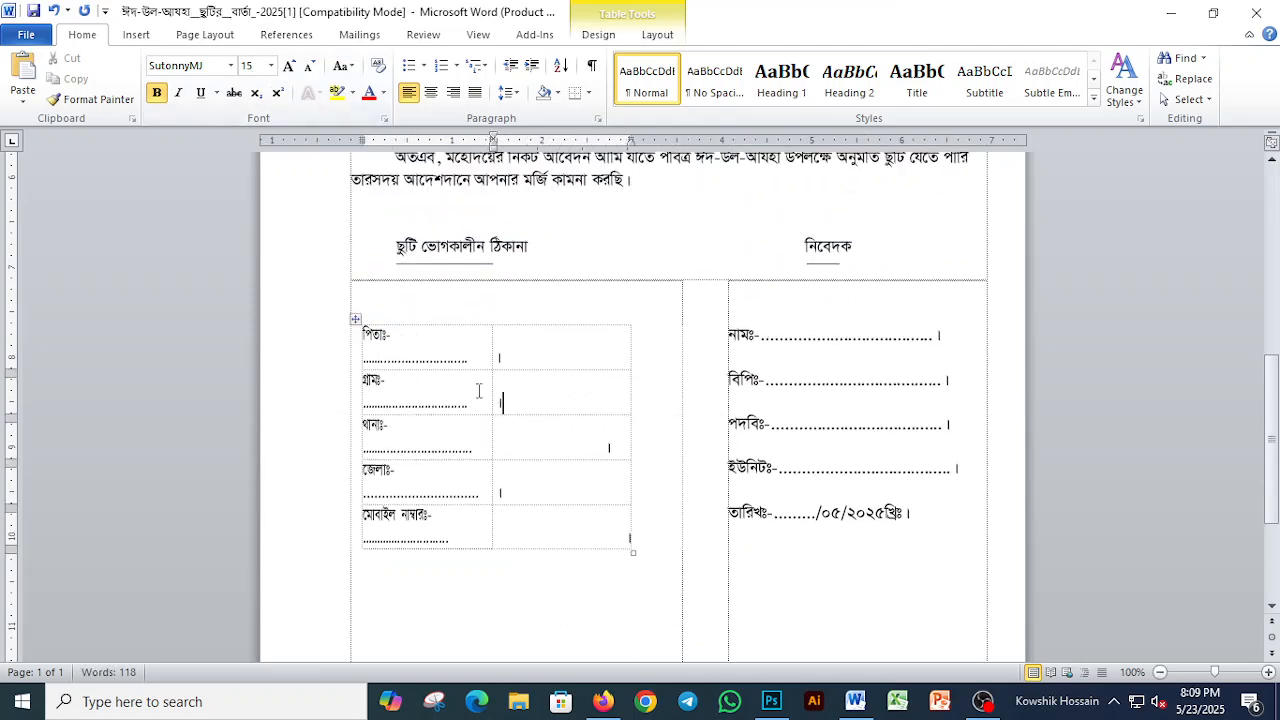
pyautogui.moveTo(490, 391); pyautogui.dragTo(547, 397)
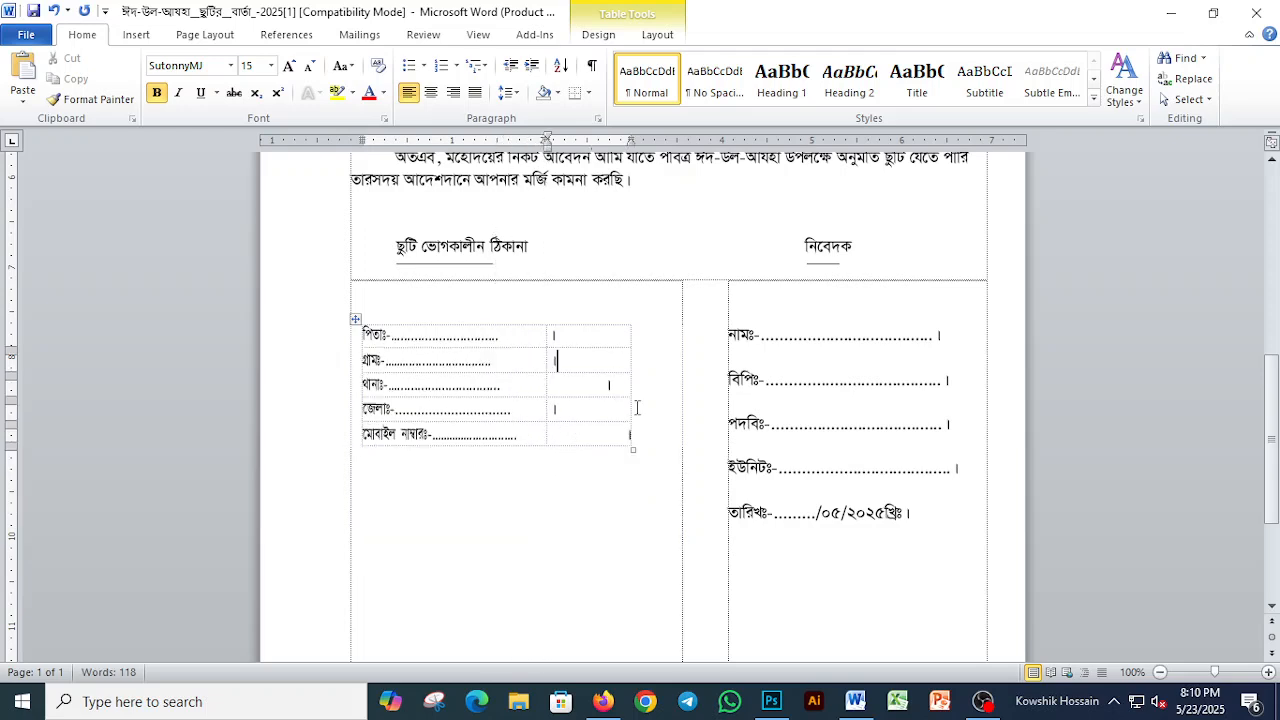
pyautogui.moveTo(631, 390); pyautogui.dragTo(670, 390)
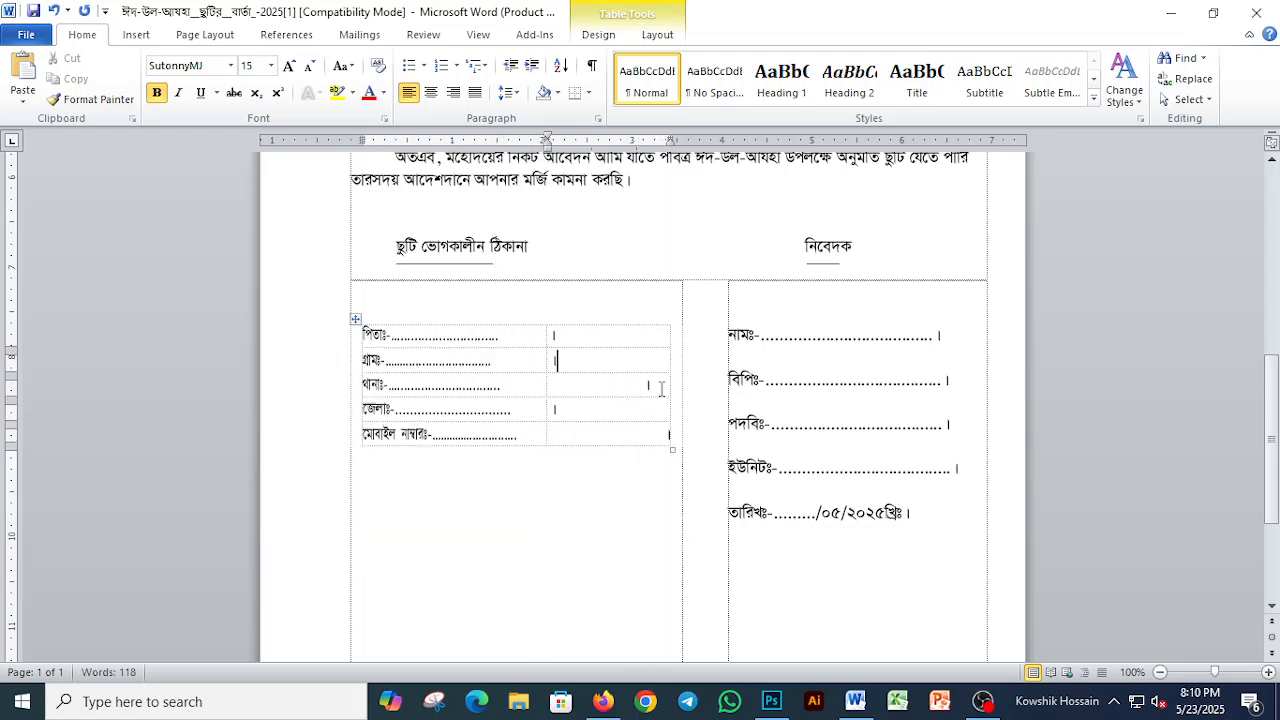
# Step: Delete the second column, holding the closing punctuation marks, from the address table
pyautogui.click(521, 339)
pyautogui.press('Tab')
pyautogui.press('Delete')
pyautogui.click(606, 322)
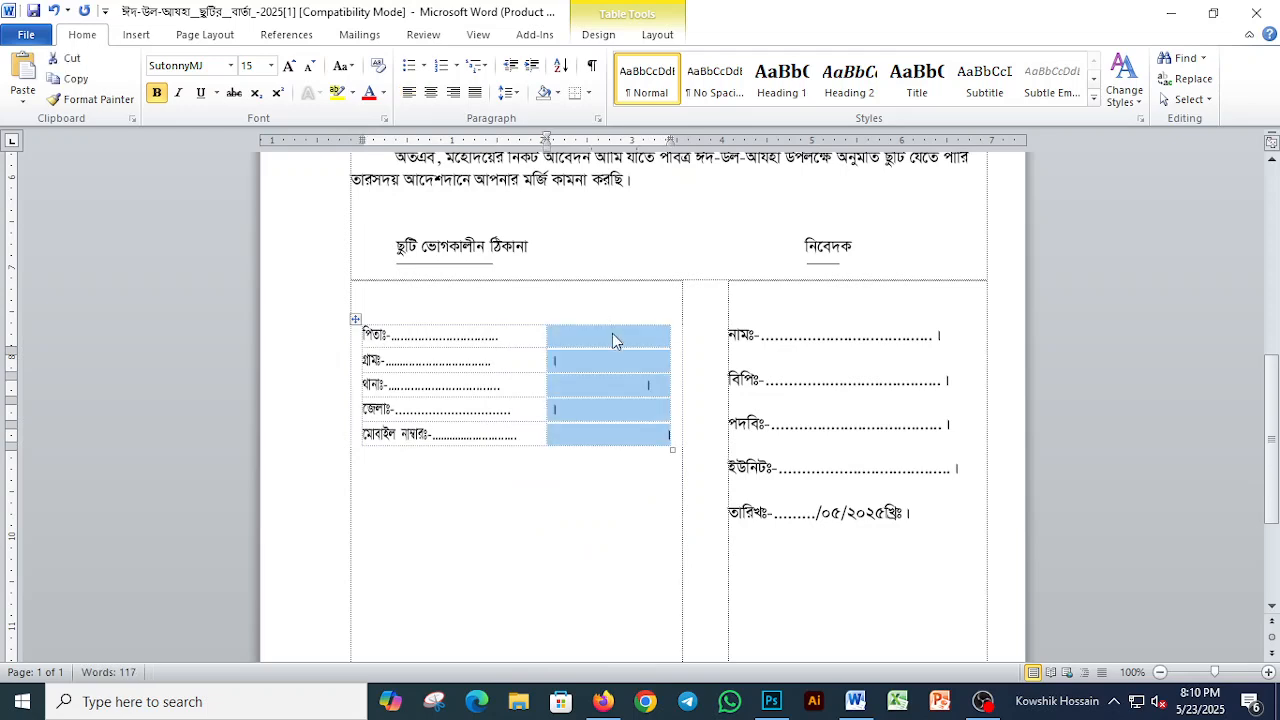
pyautogui.rightClick(617, 340)
pyautogui.click(763, 468)
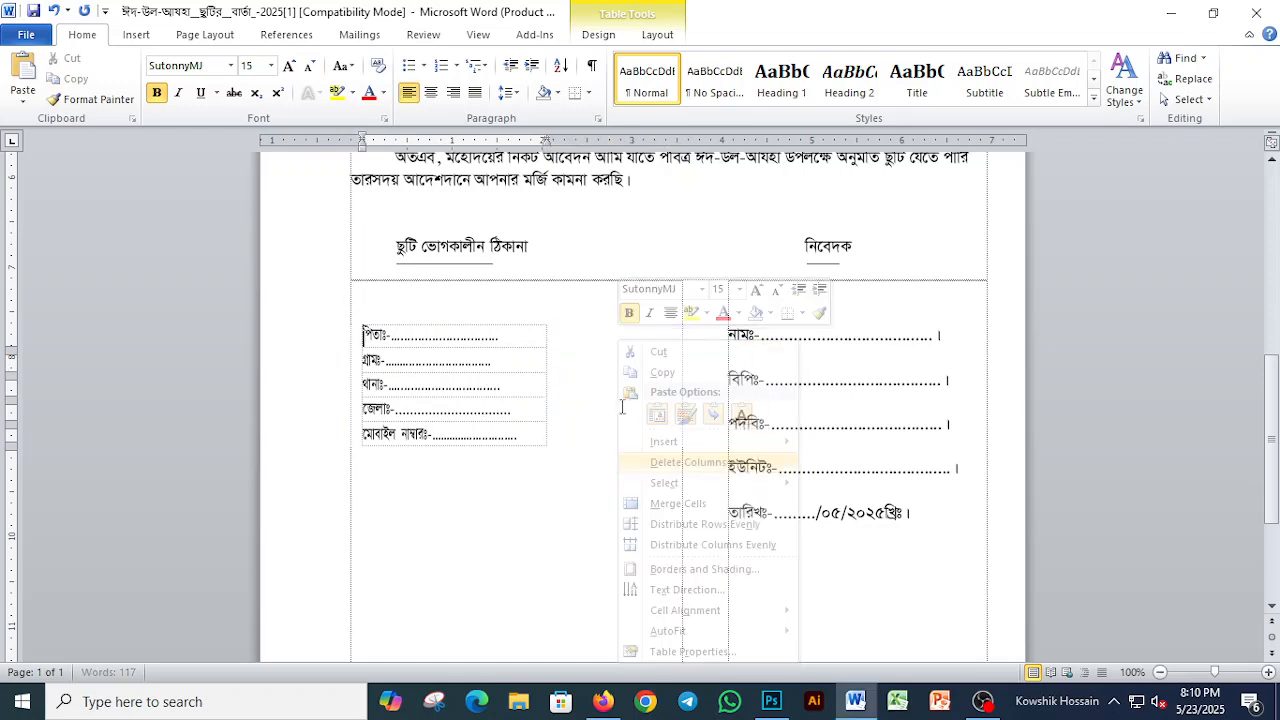
# Step: Widen the remaining column of the address table to nearly fill its surrounding cell
pyautogui.moveTo(546, 360); pyautogui.dragTo(652, 374)
pyautogui.click(551, 341)
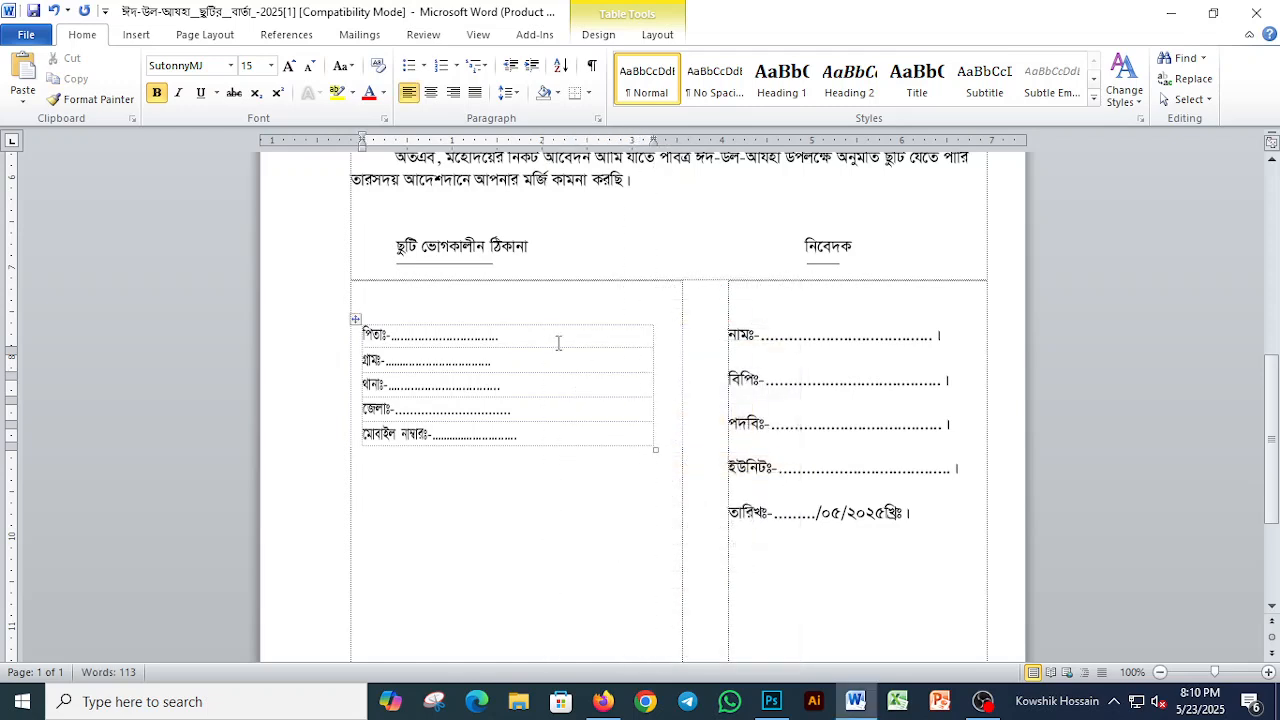
pyautogui.hotkey('shift', 'Down')
pyautogui.hotkey('shift', 'Down')
pyautogui.hotkey('shift', 'Down')
pyautogui.hotkey('shift', 'Down')
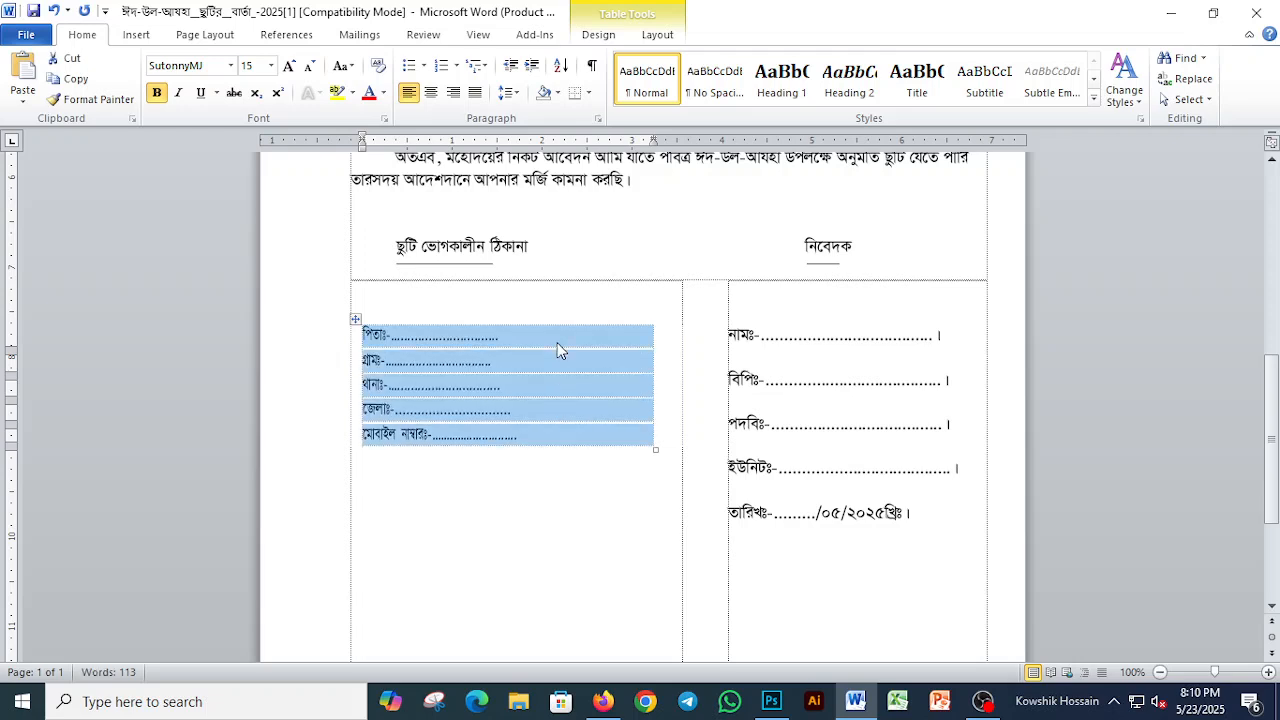
pyautogui.click(560, 368)
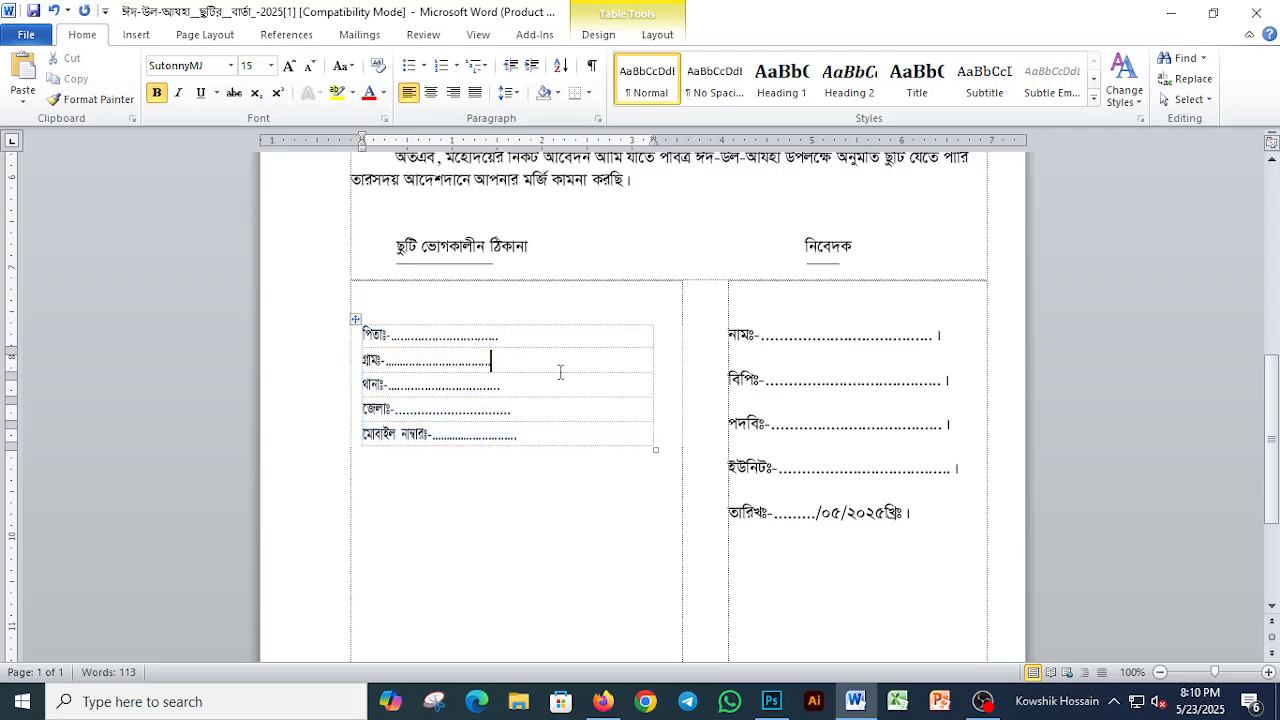
# Step: Remove the closing punctuation marks from the applicant's name, BP, rank and unit lines
pyautogui.click(766, 348)
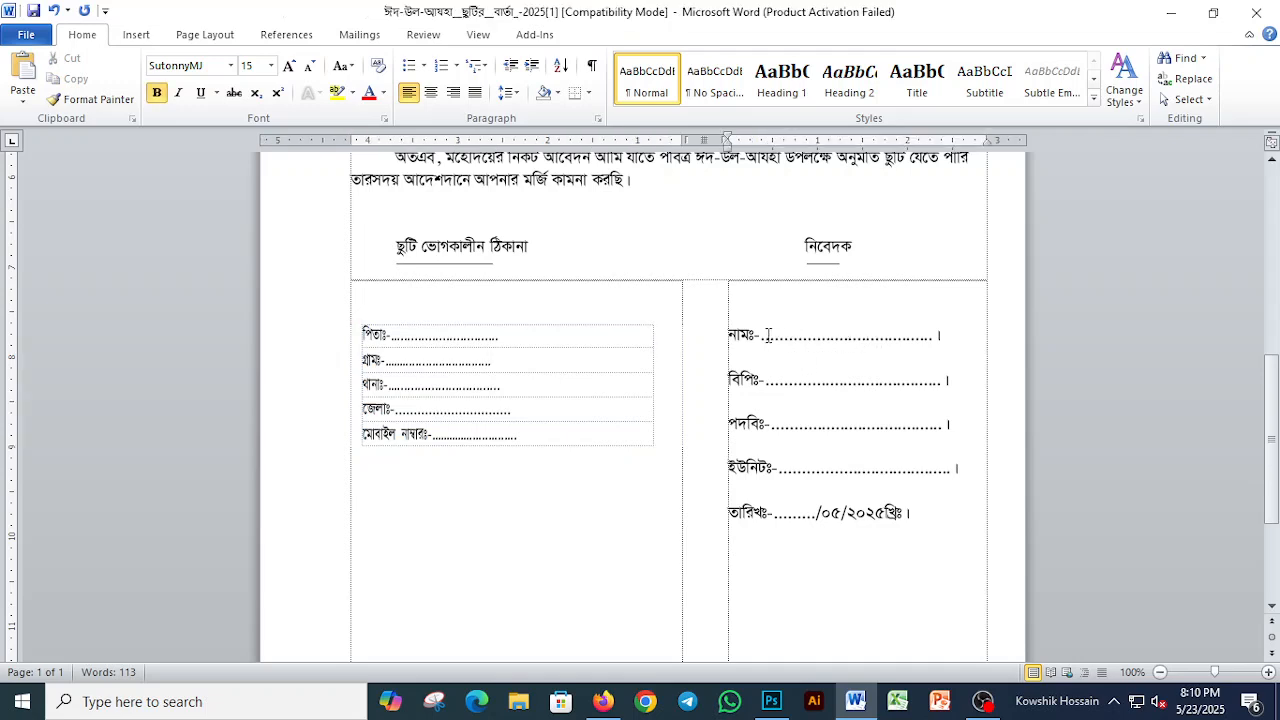
pyautogui.click(765, 335)
pyautogui.press('End')
pyautogui.press('BackSpace')
pyautogui.press('Down')
pyautogui.press('End')
pyautogui.press('BackSpace')
pyautogui.press('Down')
pyautogui.press('Down')
pyautogui.press('End')
pyautogui.hotkey('shift', 'Left')
pyautogui.hotkey('shift', 'Left')
pyautogui.press('BackSpace')
# Step: Extend the dotted lines of the applicant's name, BP, rank and unit fields with more dots
pyautogui.press('Down')
pyautogui.hotkey('shift', 'End')
pyautogui.press('BackSpace')
pyautogui.press('Down')
pyautogui.press('Up')
# Step: Delete the blank lines between the applicant's name, BP, rank, unit and date fields
pyautogui.press('Up')
pyautogui.write('........')
pyautogui.press('Down')
pyautogui.write('..........')
pyautogui.press('Down')
pyautogui.write('.......')
pyautogui.press('Down')
pyautogui.write('........')
pyautogui.press('Up')
pyautogui.press('Up')
pyautogui.press('Up')
pyautogui.hotkey('shift', 'Home')
pyautogui.press('Delete')
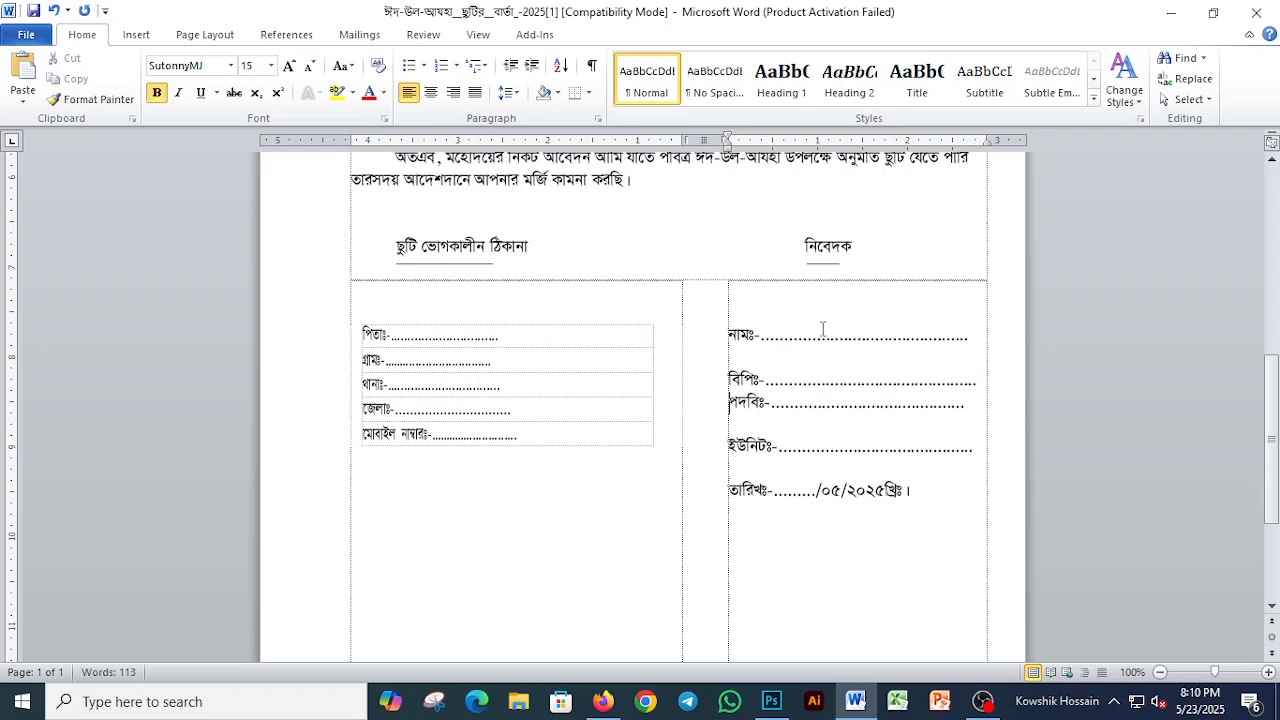
pyautogui.press('BackSpace')
pyautogui.press('Down')
pyautogui.press('Down')
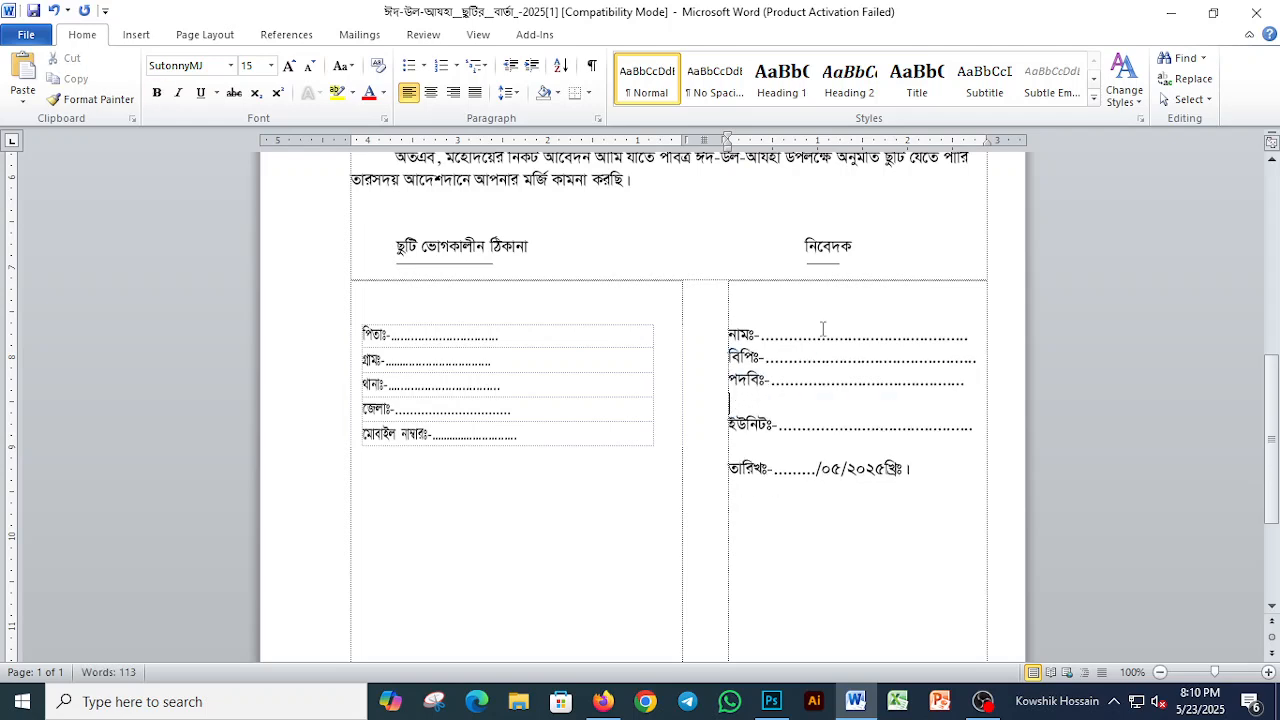
pyautogui.press('BackSpace')
pyautogui.press('Down')
pyautogui.press('Delete')
# Step: Apply double line spacing to the applicant's five field lines
pyautogui.press('Up')
pyautogui.press('Up')
pyautogui.press('Up')
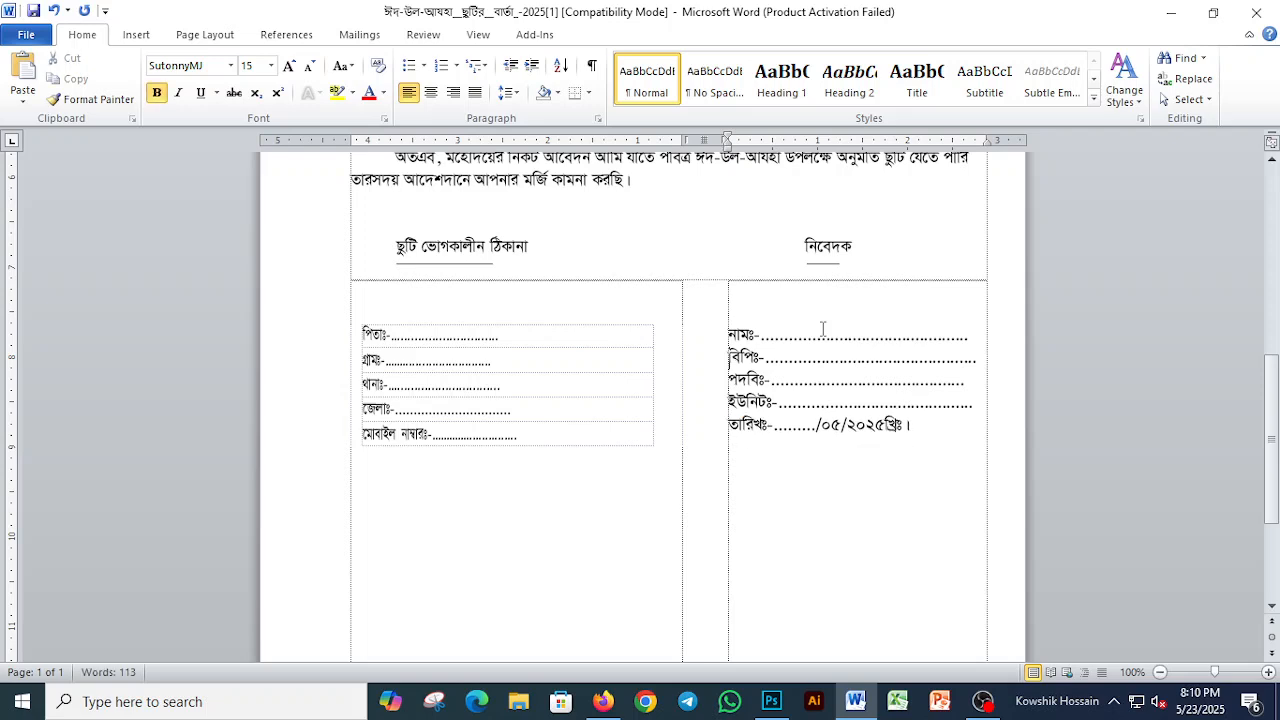
pyautogui.hotkey('shift', 'Down')
pyautogui.hotkey('shift', 'Down')
pyautogui.hotkey('shift', 'Down')
pyautogui.hotkey('shift', 'Down')
pyautogui.hotkey('shift', 'Down')
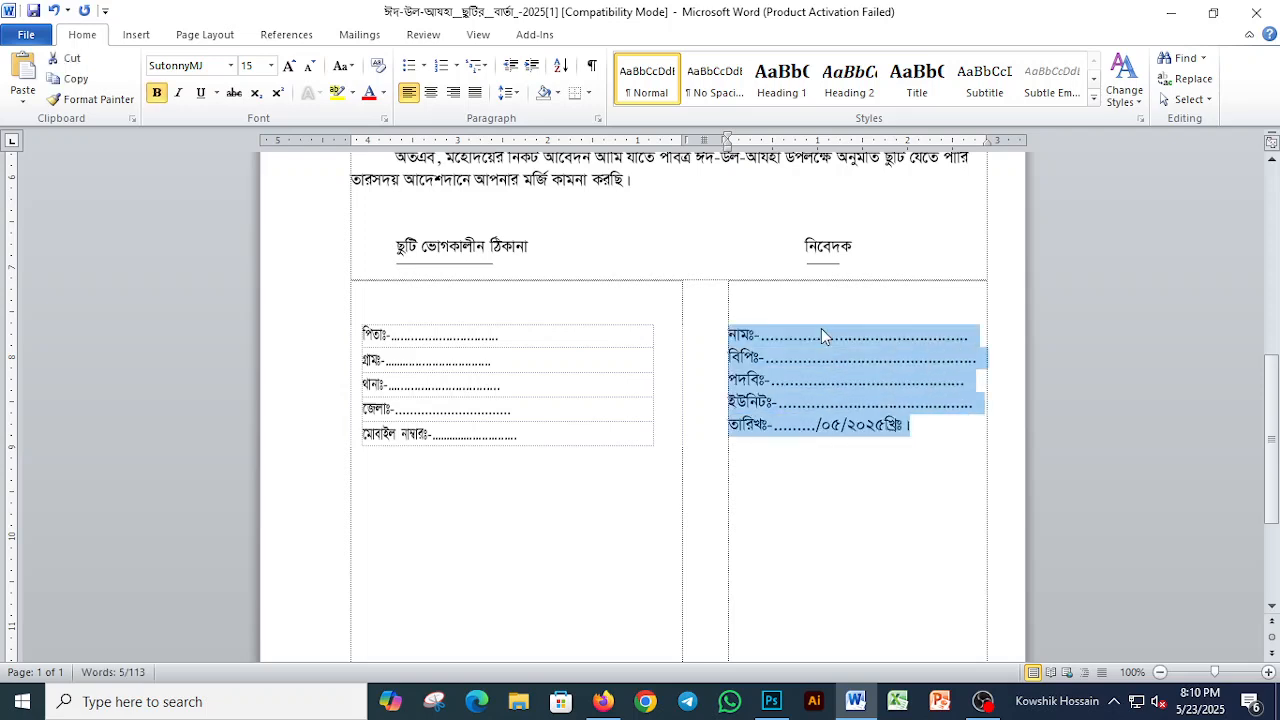
pyautogui.hotkey('ctrl', '2')
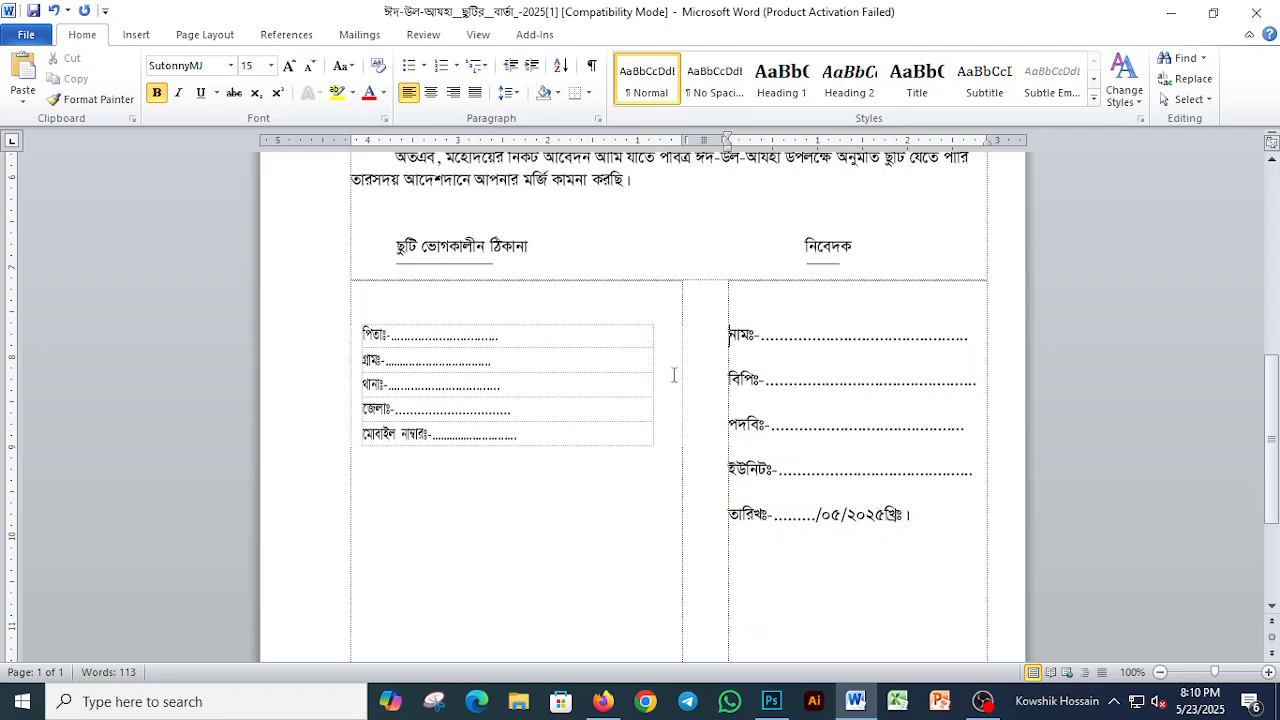
pyautogui.click(677, 368)
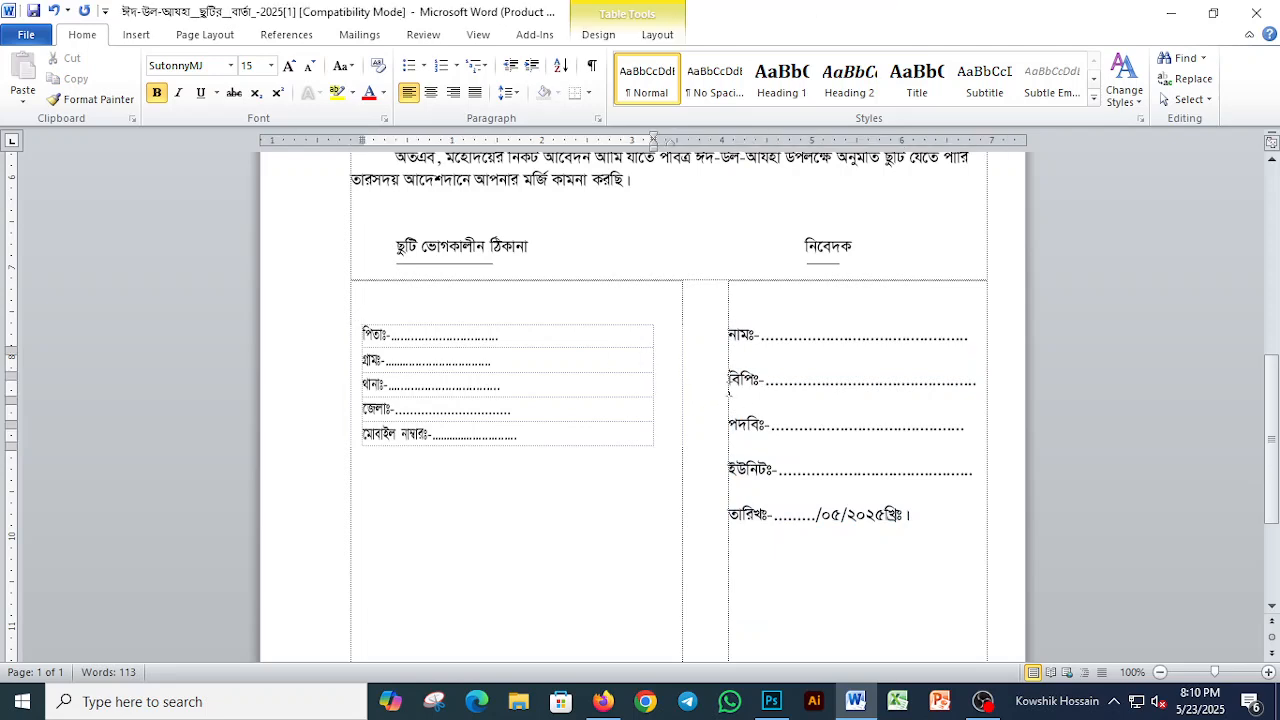
# Step: Extend the dotted lines in all five rows of the address table with more dots
pyautogui.click(501, 332)
pyautogui.write('............................')
pyautogui.click(492, 358)
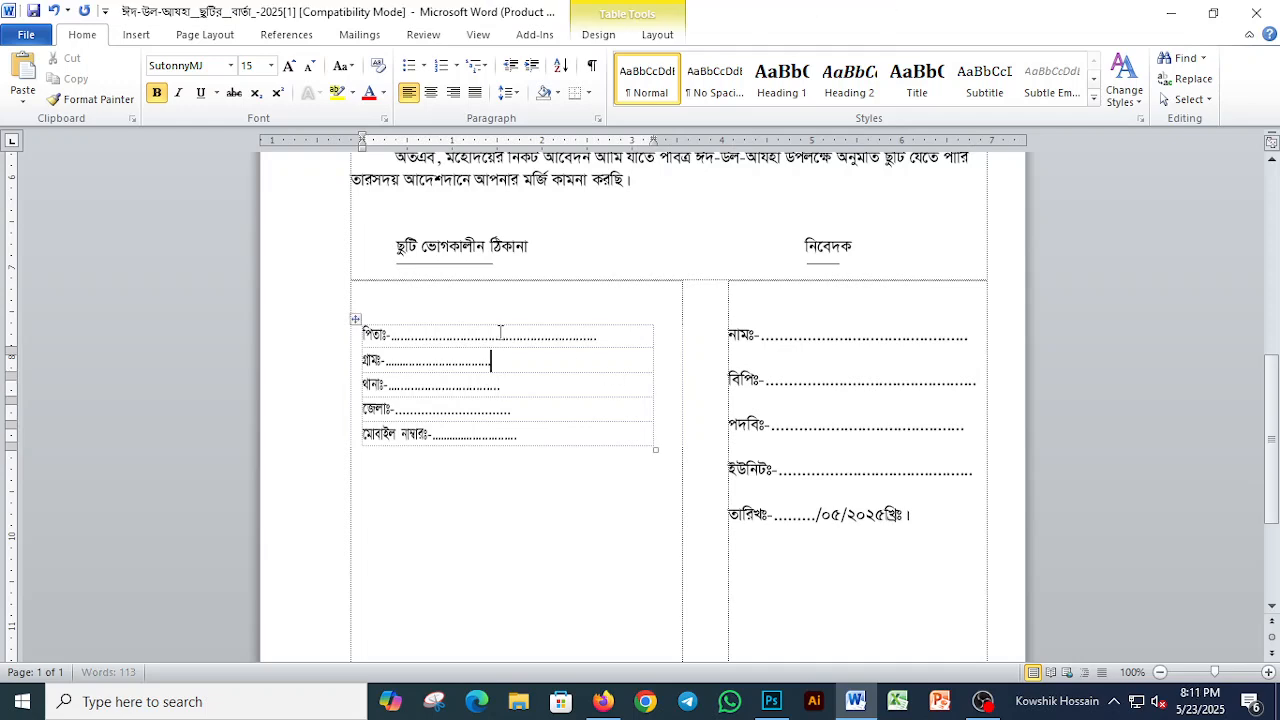
pyautogui.write('...............')
pyautogui.click(501, 385)
pyautogui.write('.')
pyautogui.press('Down')
pyautogui.write('...............')
pyautogui.press('Down')
pyautogui.write('.....')
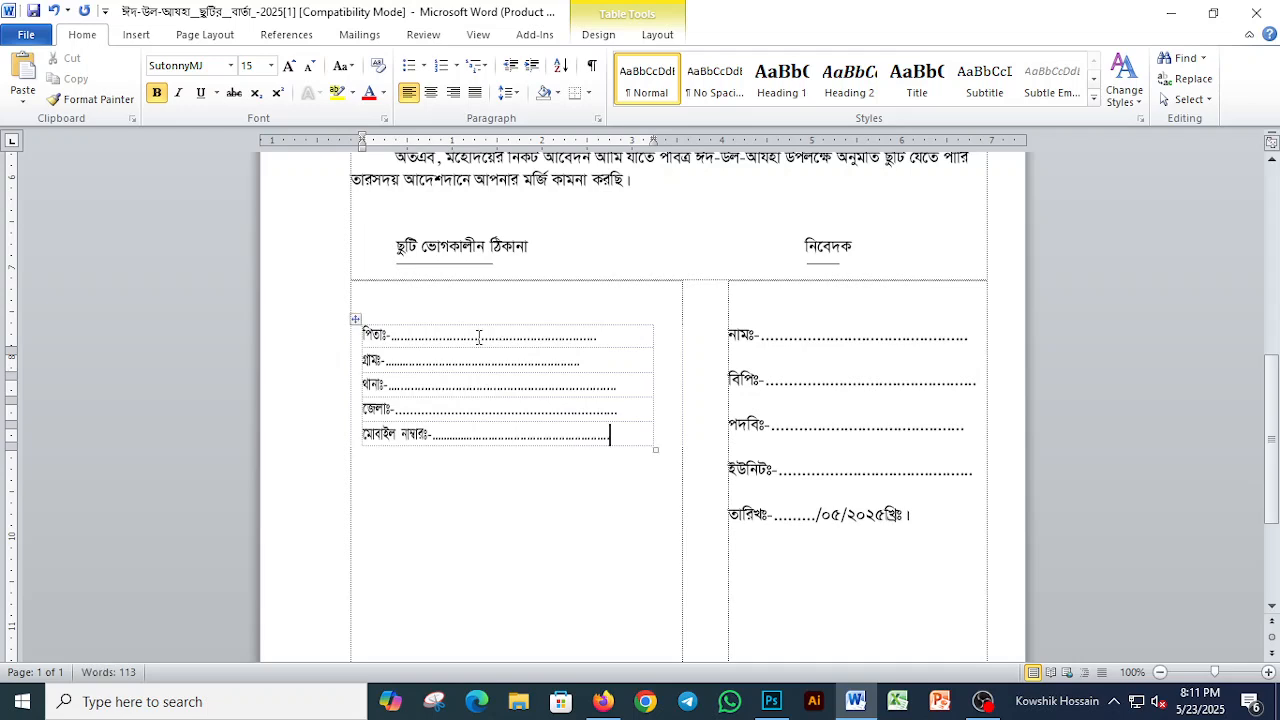
# Step: Apply double line spacing to the whole address table
pyautogui.click(355, 318)
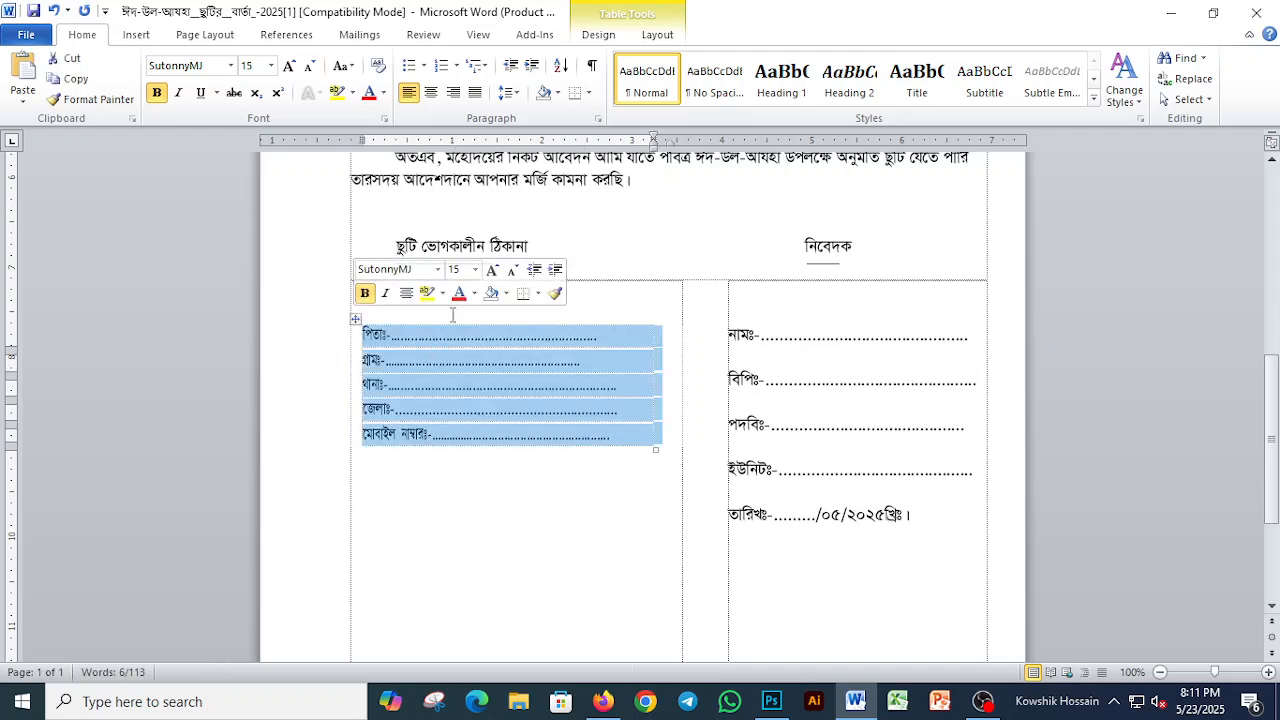
pyautogui.hotkey('ctrl', '2')
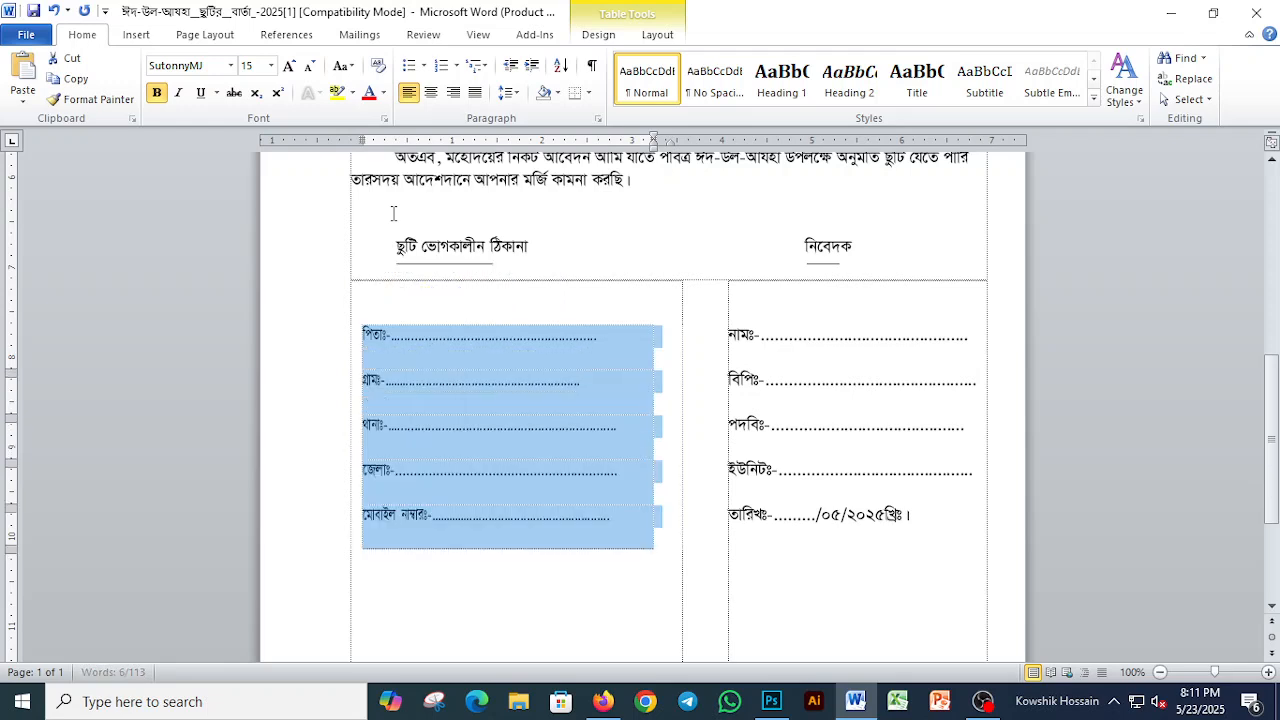
pyautogui.press('Left')
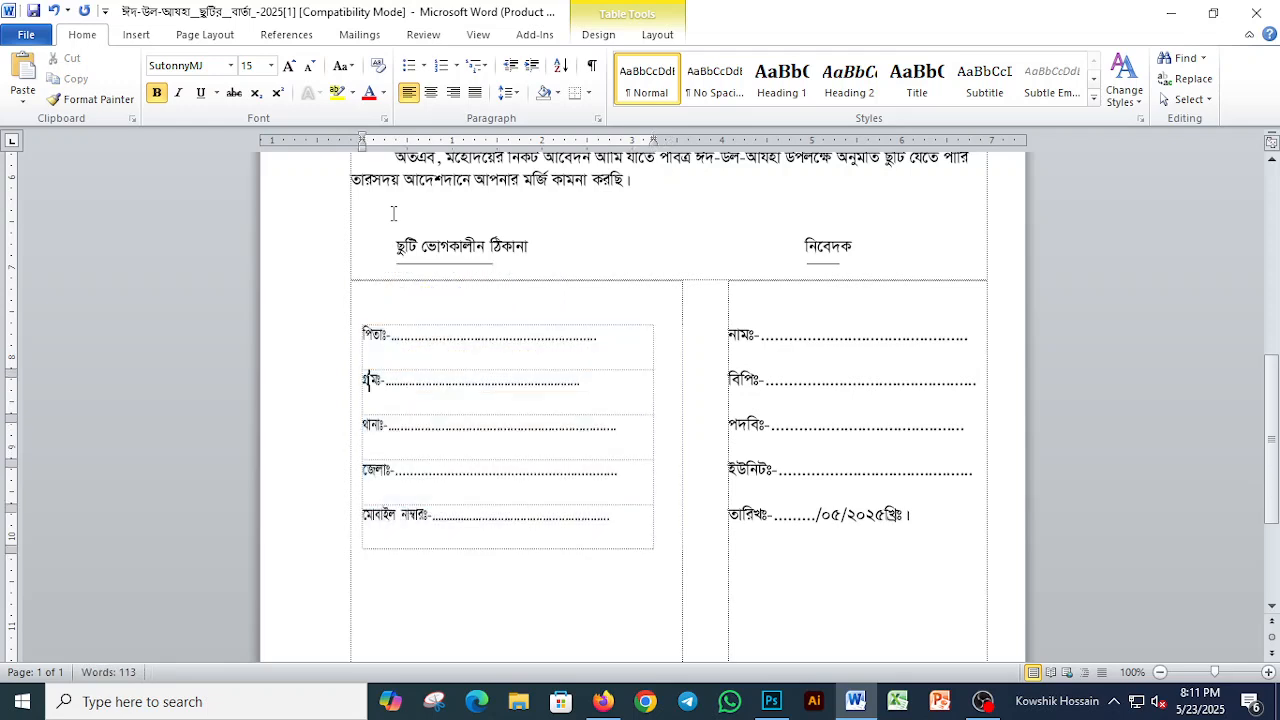
# Step: Try single and 1.5 line spacing on the address table rows, and return them to double spacing
pyautogui.press('Up')
pyautogui.hotkey('shift', 'Down')
pyautogui.hotkey('shift', 'Down')
pyautogui.hotkey('shift', 'Down')
pyautogui.hotkey('shift', 'Down')
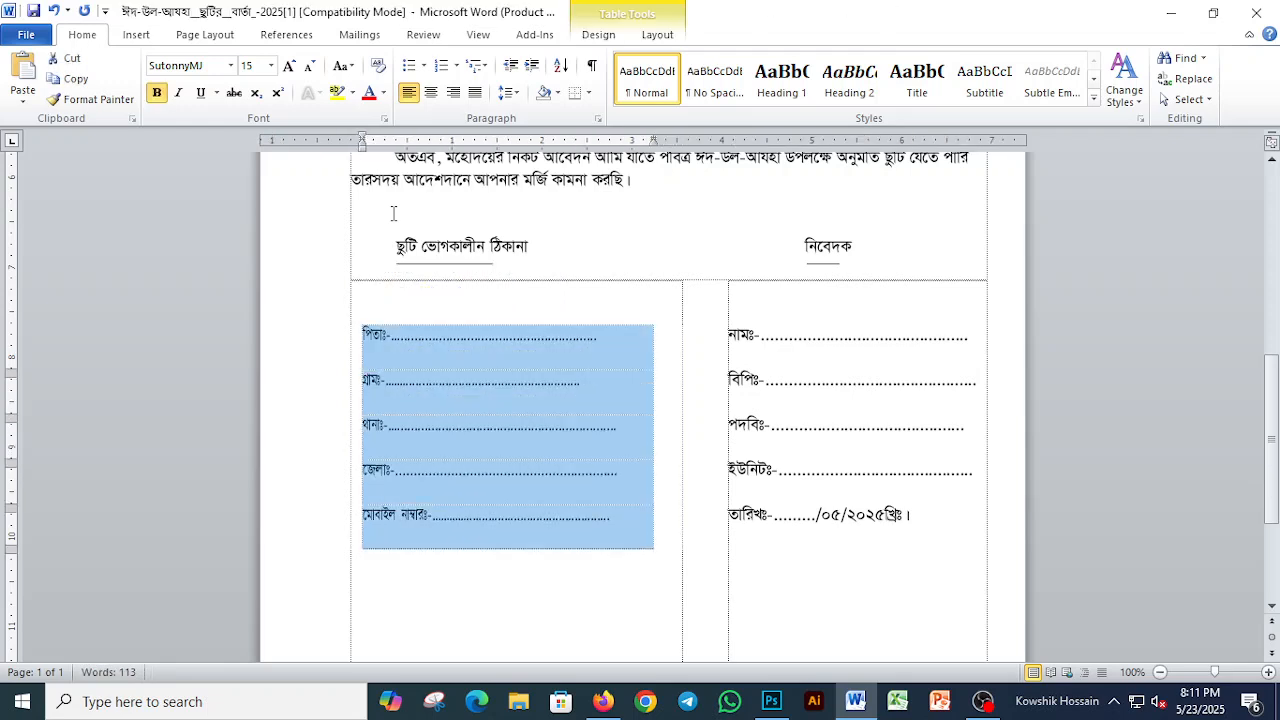
pyautogui.hotkey('ctrl', '1')
pyautogui.hotkey('ctrl', '5')
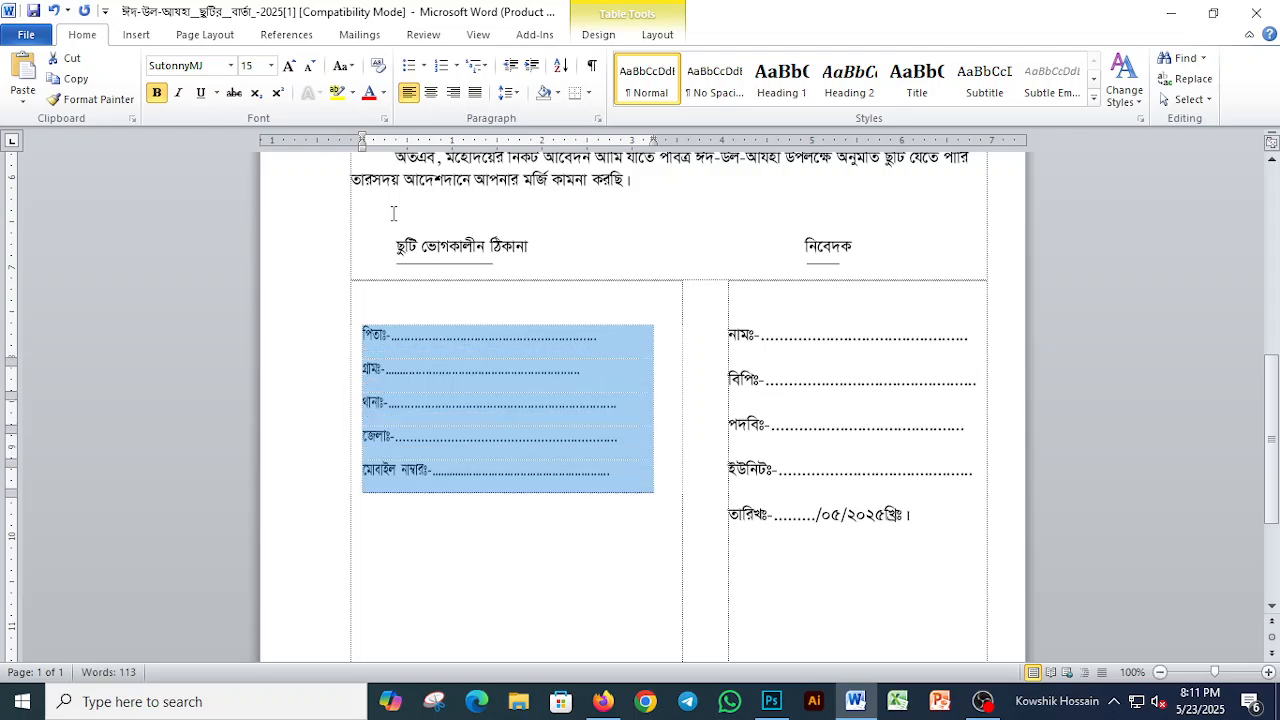
pyautogui.hotkey('ctrl', '2')
pyautogui.press('Left')
# Step: Insert a blank line above the address and applicant headings
pyautogui.click(393, 213)
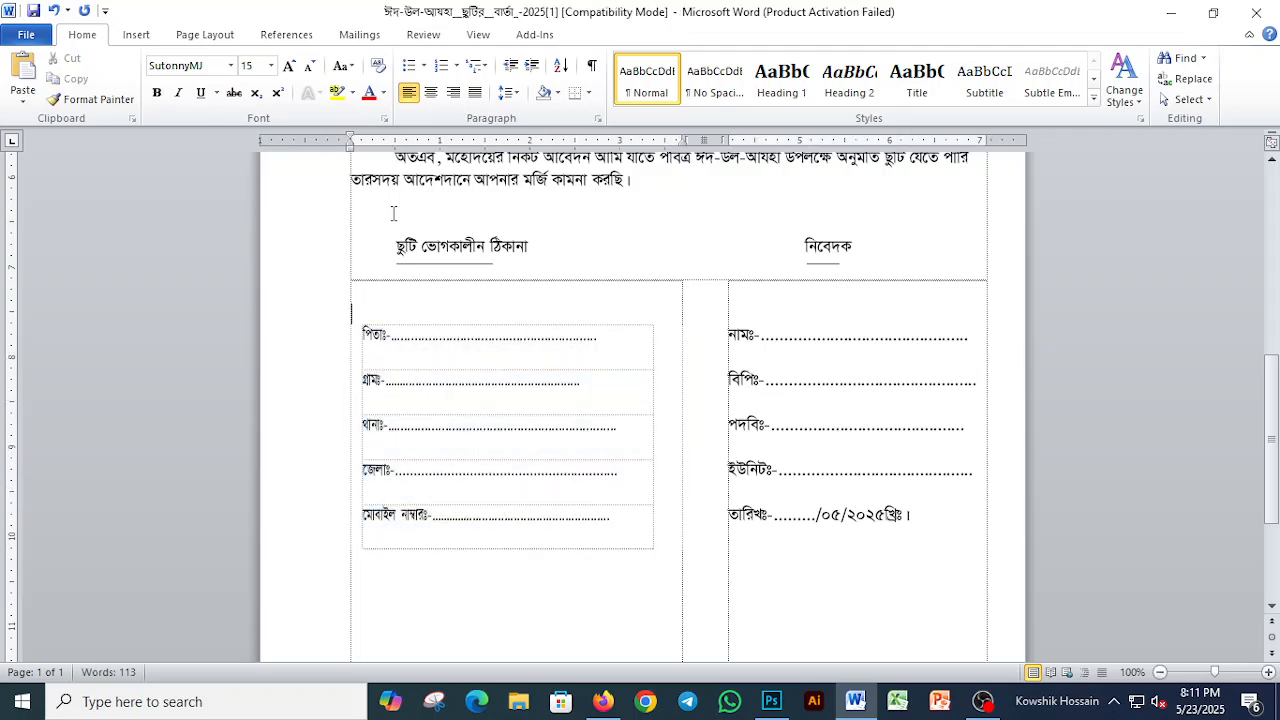
pyautogui.press('Return')
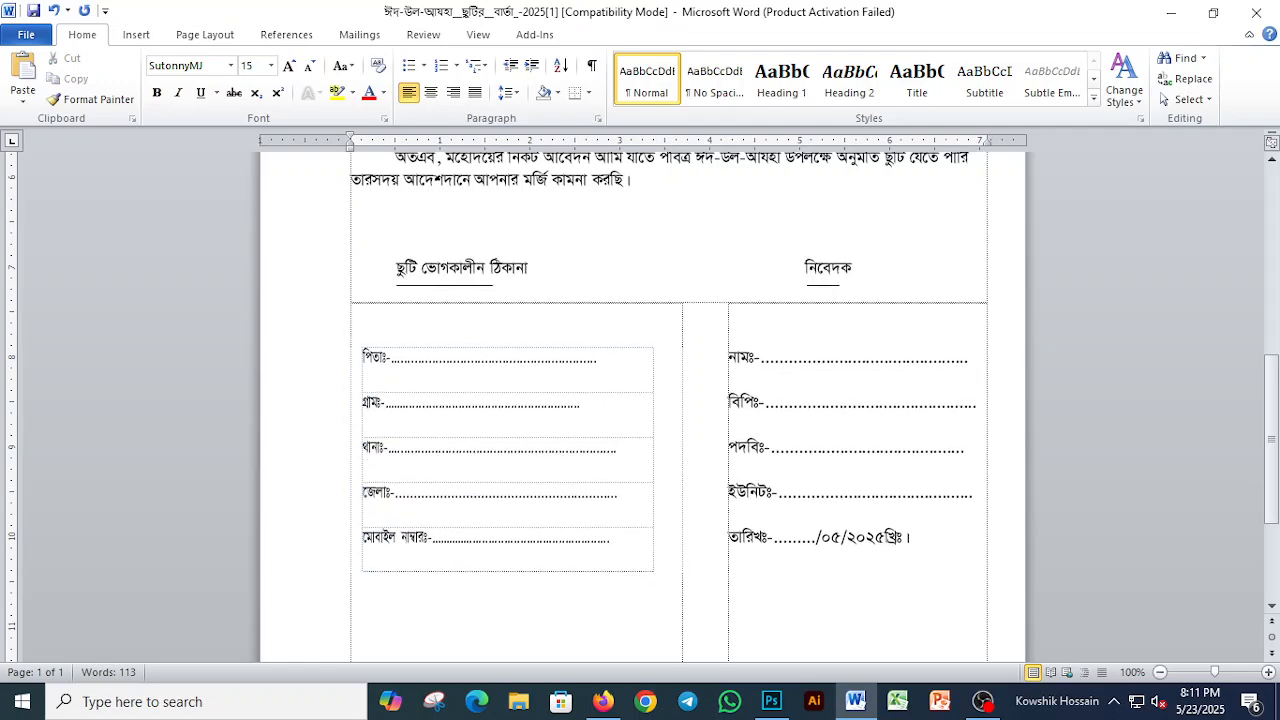
# Step: Try moving the leave details table up and to the left, and undo the move
pyautogui.scroll(6, 903, 299)
pyautogui.scroll(1, 903, 299)
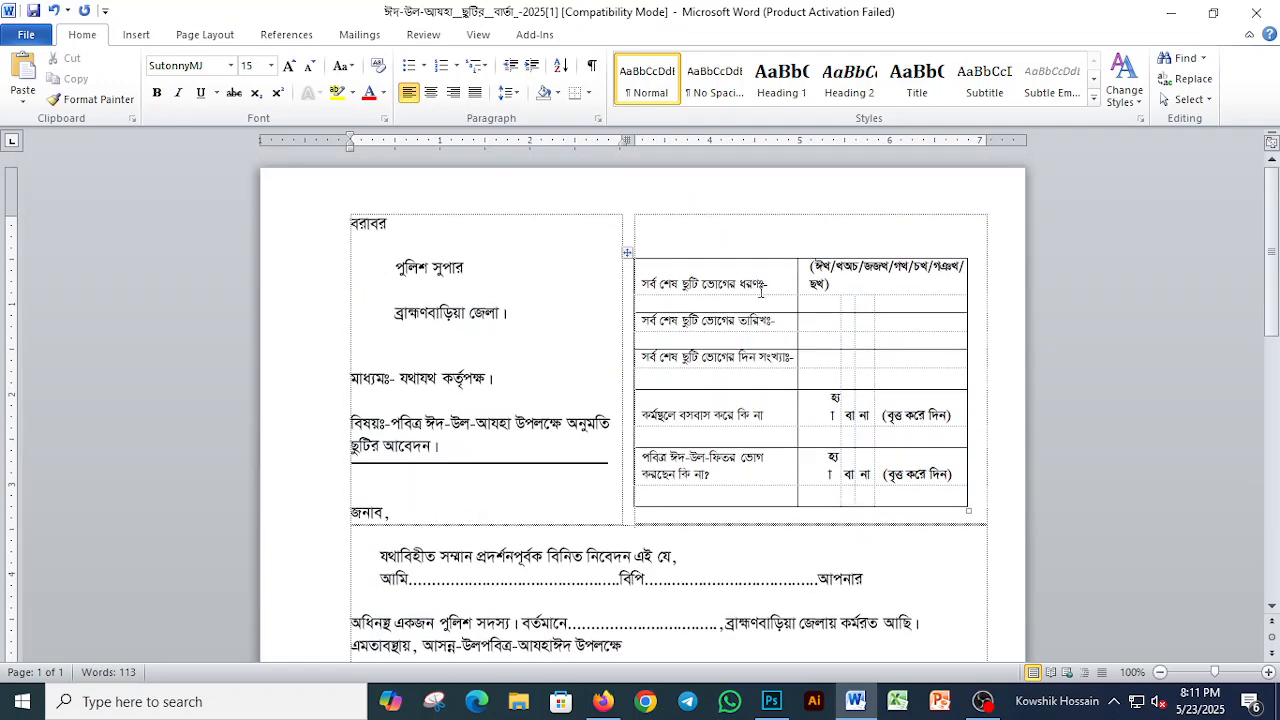
pyautogui.moveTo(627, 252); pyautogui.dragTo(613, 236)
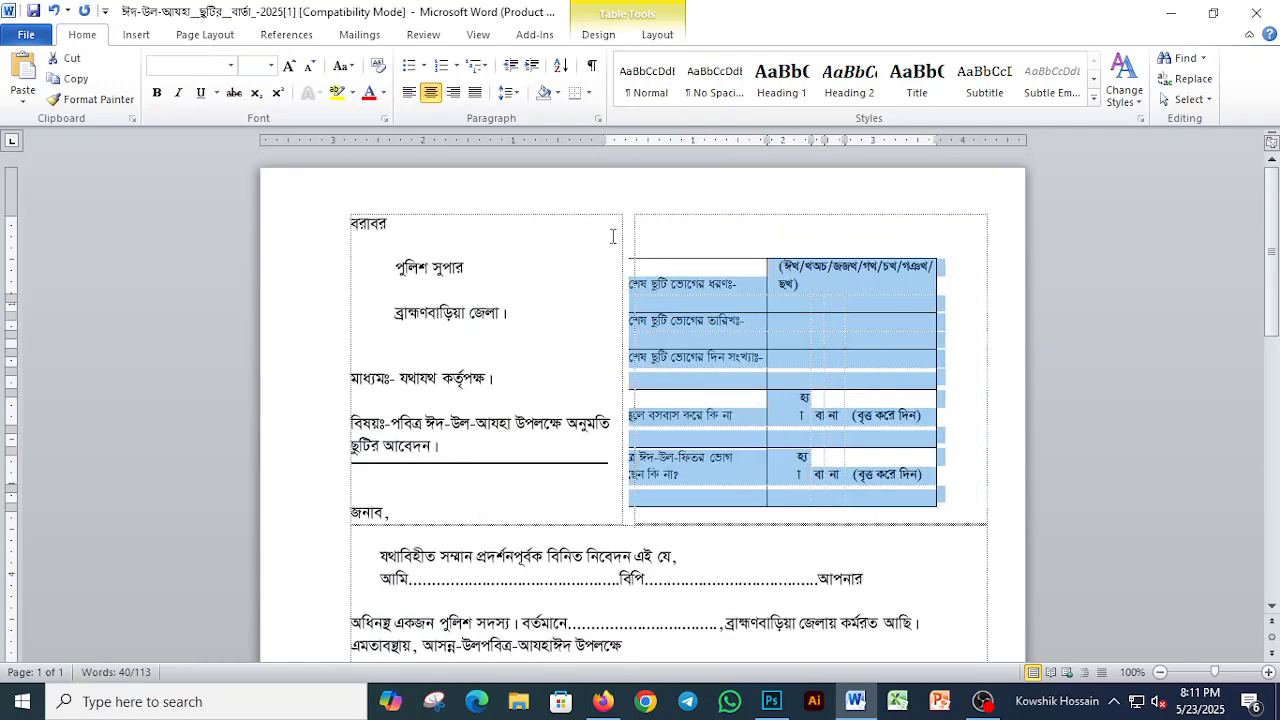
pyautogui.click(614, 273)
pyautogui.hotkey('ctrl', 'z')
pyautogui.click(611, 269)
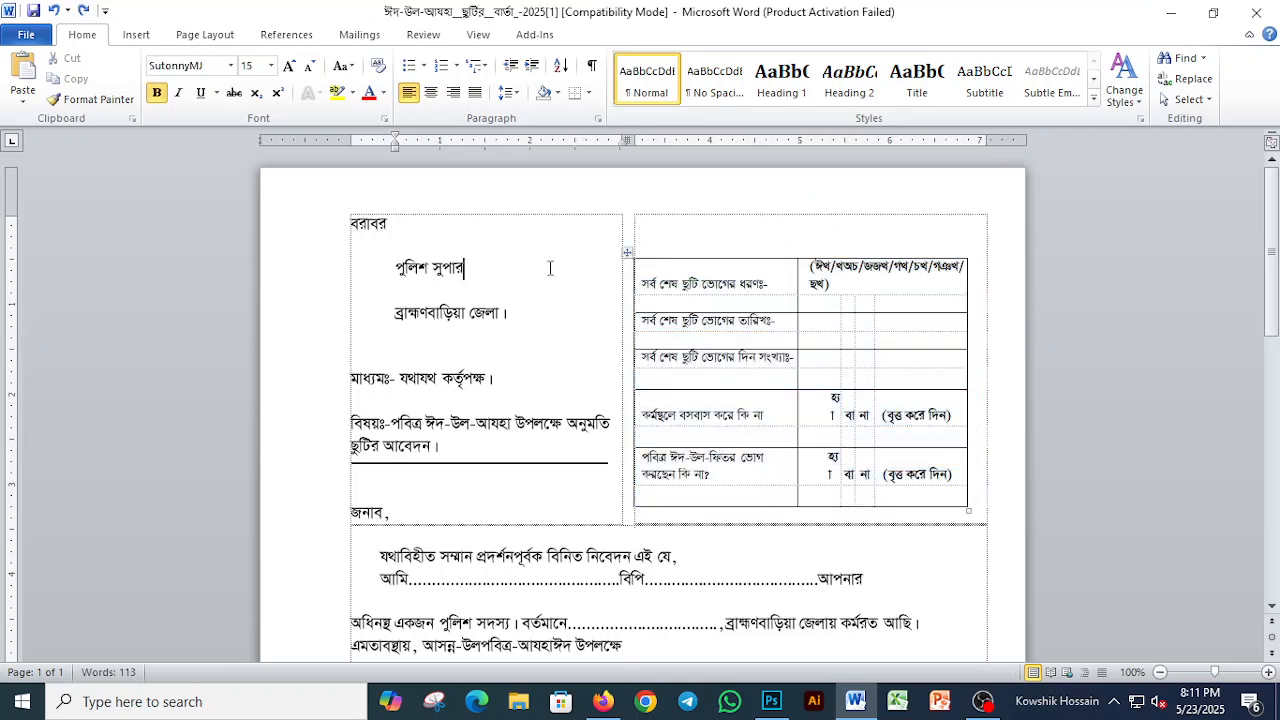
# Step: Delete the surplus blank lines between the addressee lines, the through-authority line and the subject line
pyautogui.click(465, 242)
pyautogui.press('Delete')
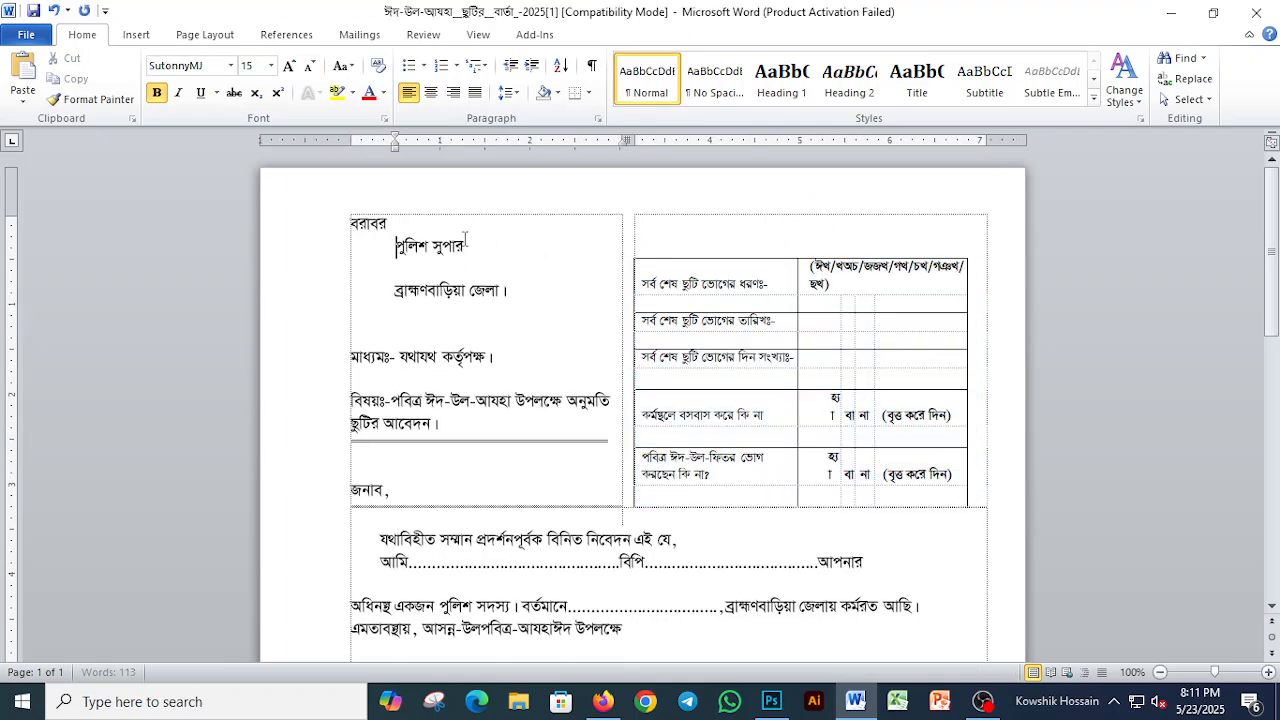
pyautogui.press('Down')
pyautogui.press('Delete')
pyautogui.press('Down')
pyautogui.press('Delete')
pyautogui.press('Down')
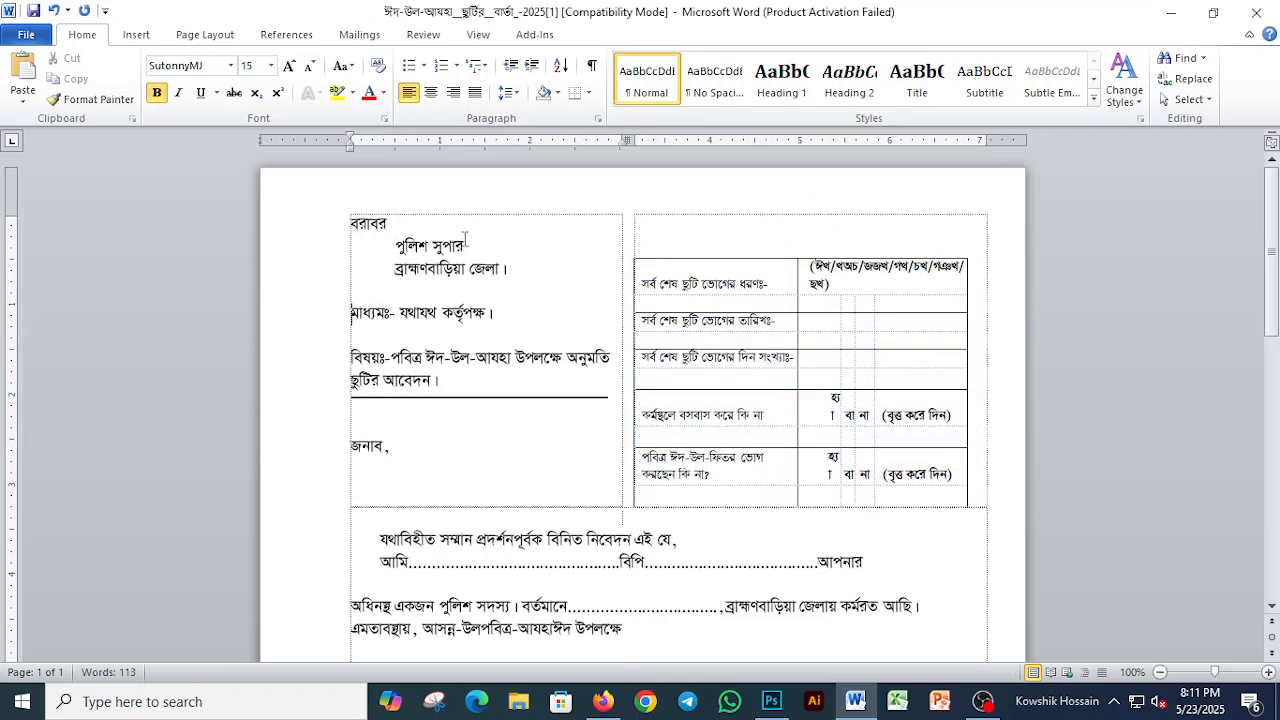
pyautogui.press('Delete')
# Step: Delete the surplus blank lines below the salutation and above the leave details table
pyautogui.press('Down')
pyautogui.press('Down')
pyautogui.press('Down')
pyautogui.press('Down')
pyautogui.press('Delete')
pyautogui.press('Delete')
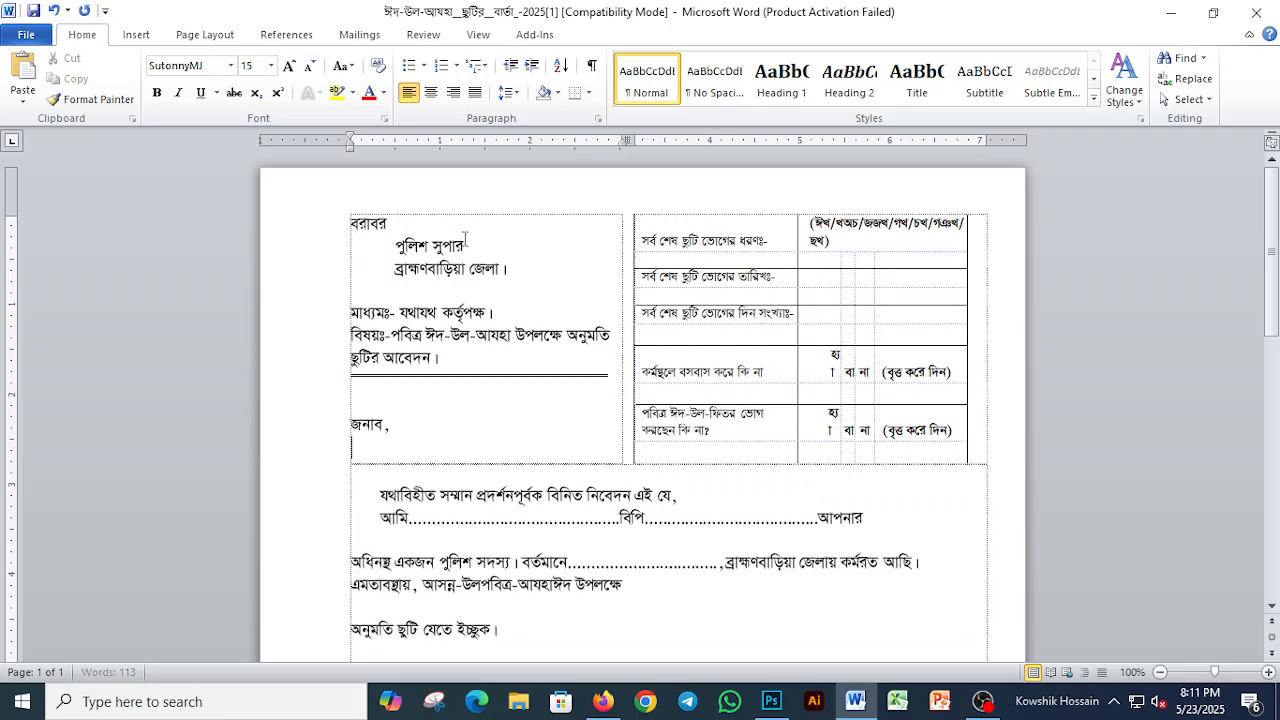
pyautogui.press('Delete')
pyautogui.hotkey('ctrl', 'z')
# Step: Change the font of the leave type codes in the leave details table's first row to Times New Roman
pyautogui.click(856, 280)
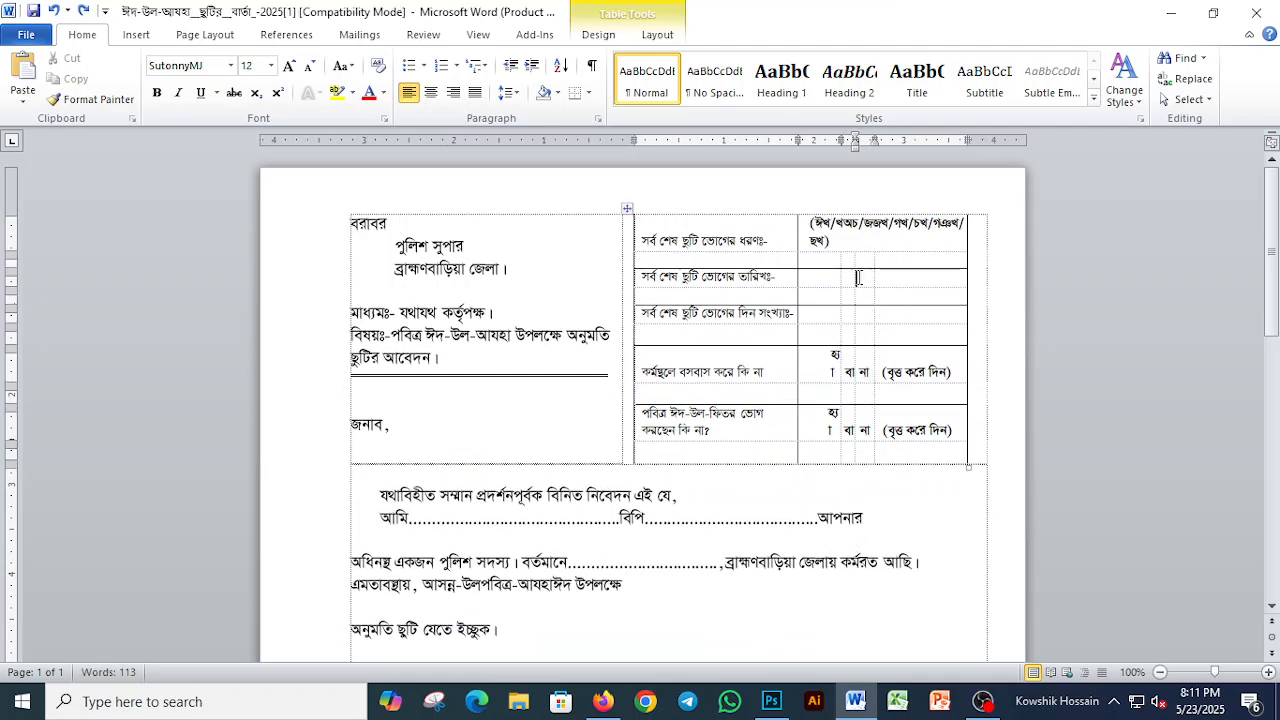
pyautogui.click(810, 228)
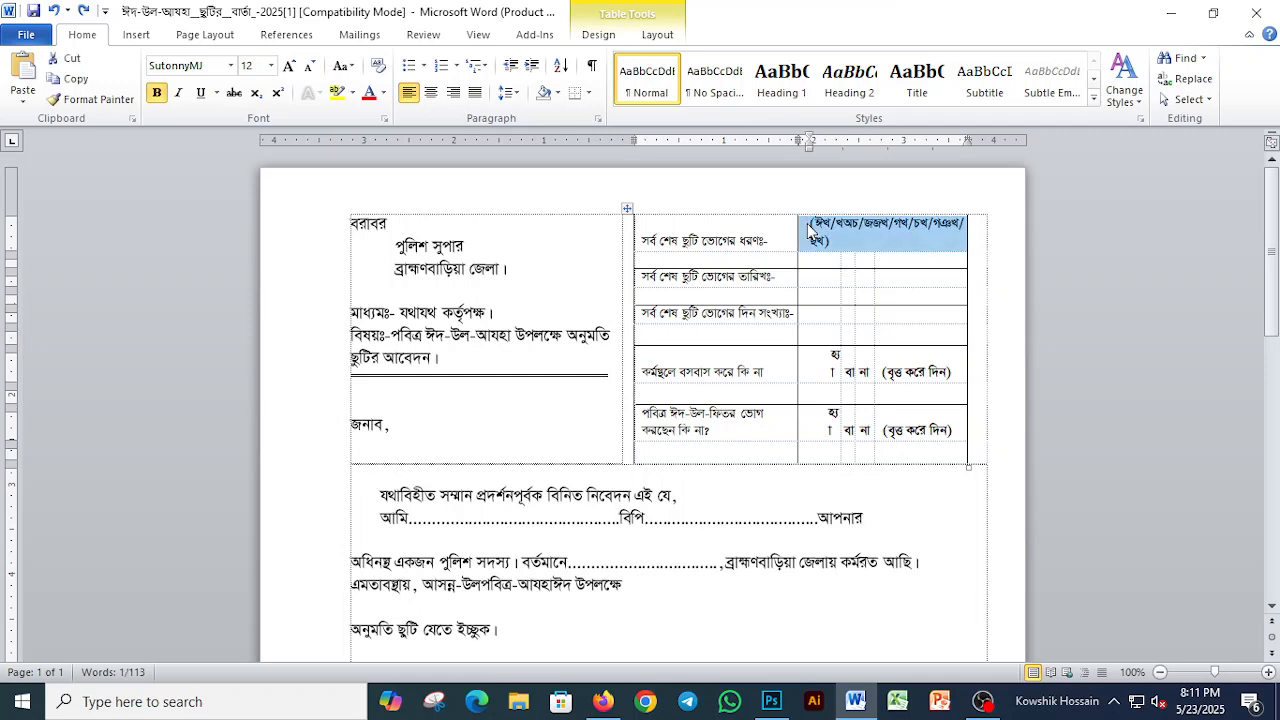
pyautogui.press('F4')
pyautogui.click(810, 224)
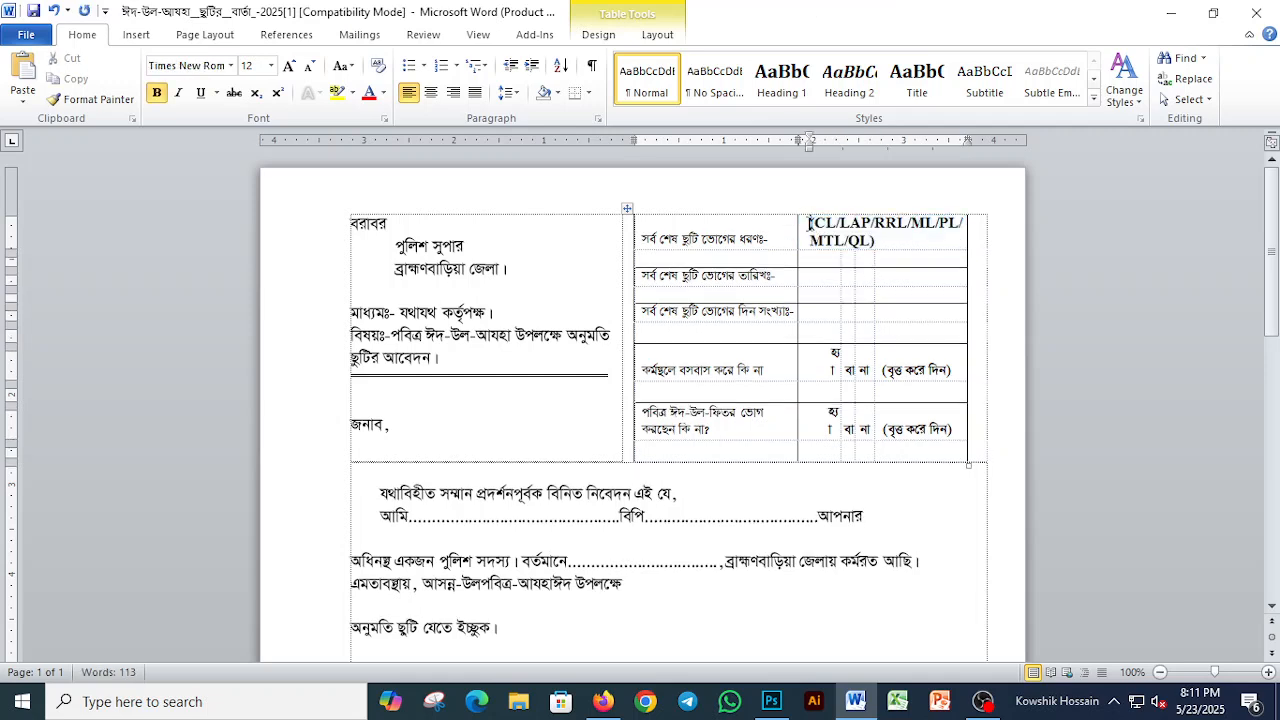
# Step: Try deleting the leave details table and adding a blank line, and undo both changes
pyautogui.click(627, 208)
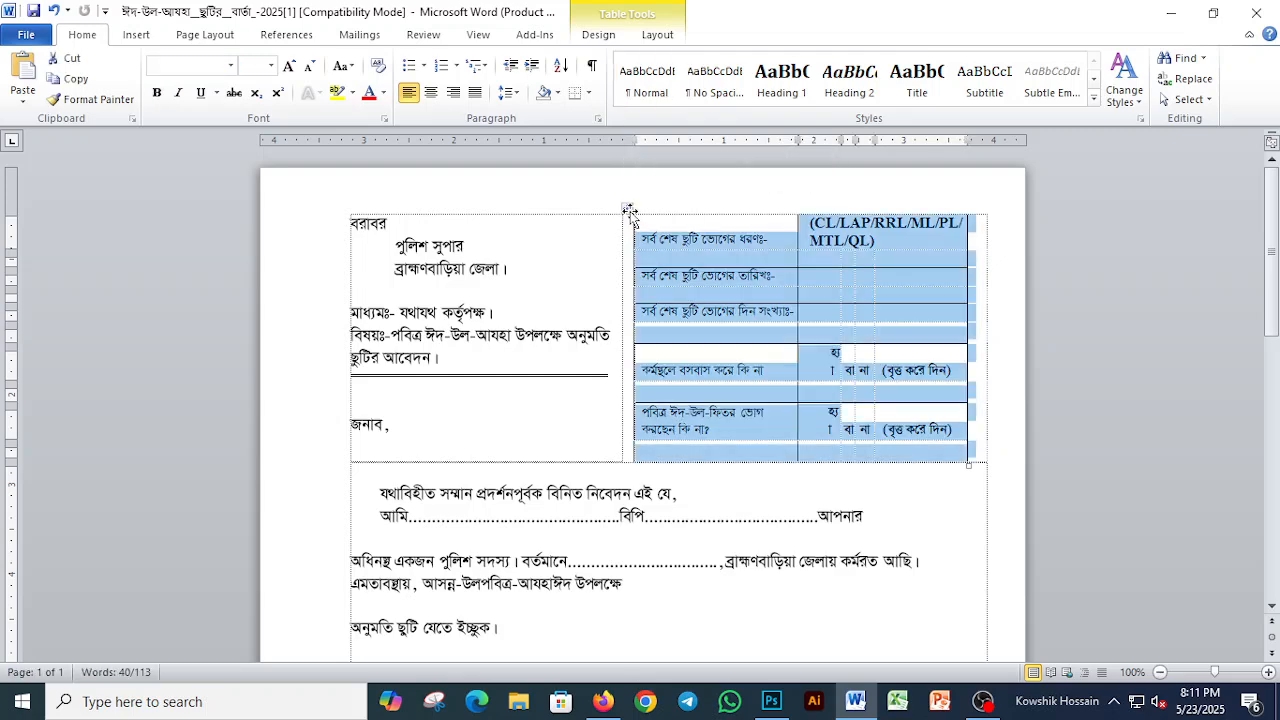
pyautogui.press('BackSpace')
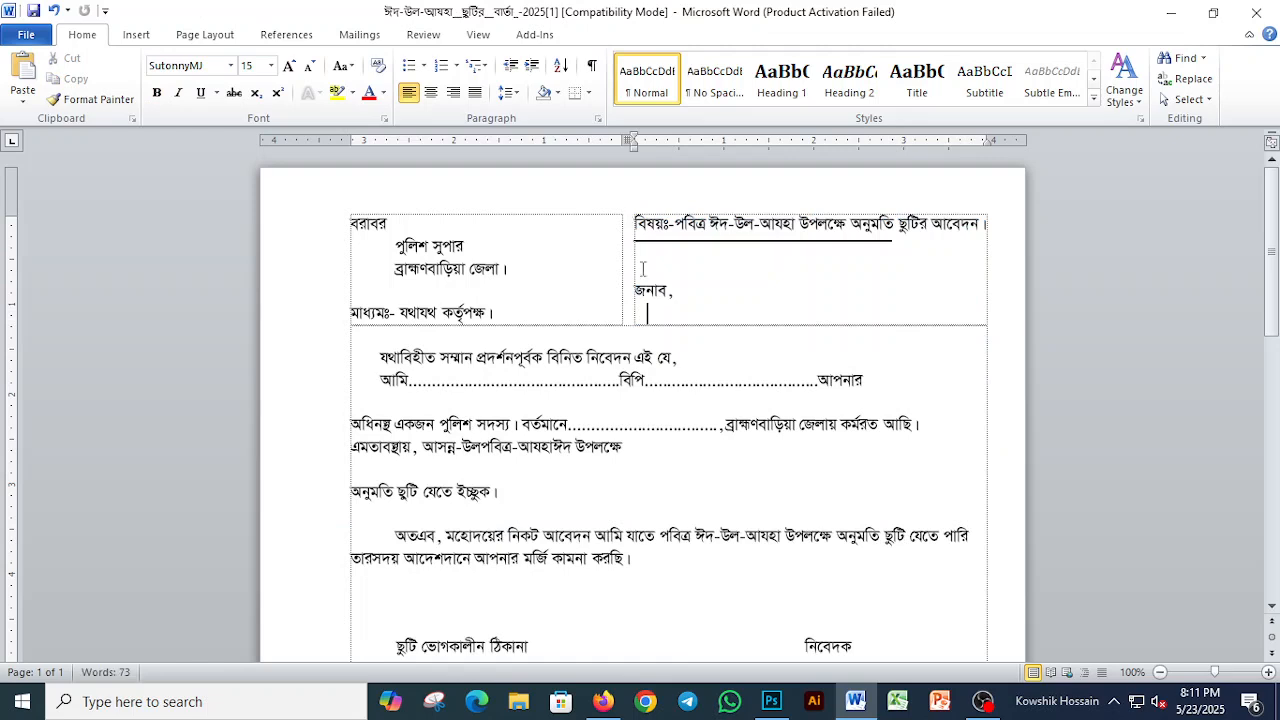
pyautogui.press('Up')
pyautogui.press('Home')
pyautogui.press('Return')
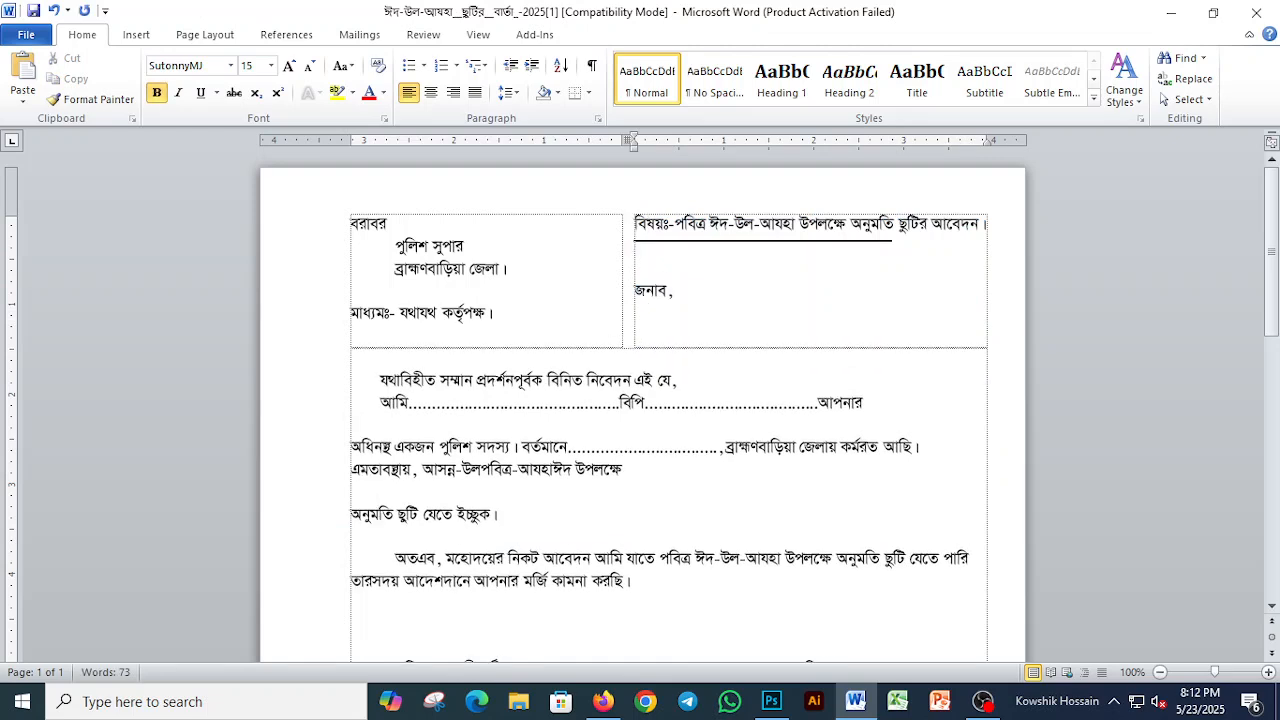
pyautogui.hotkey('ctrl', 'z')
pyautogui.hotkey('ctrl', 'z')
pyautogui.press('Down')
pyautogui.press('Down')
pyautogui.press('Down')
pyautogui.press('Down')
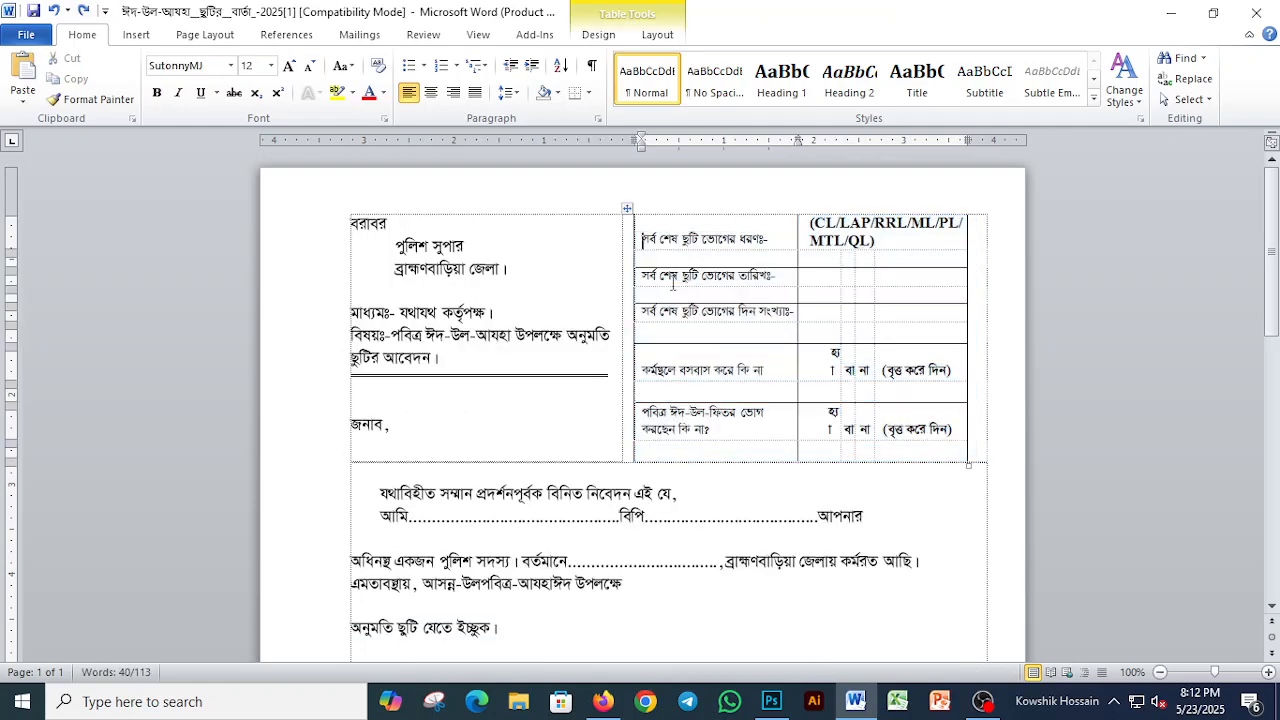
pyautogui.press('Down')
pyautogui.press('Down')
pyautogui.press('Down')
pyautogui.press('Down')
pyautogui.press('Down')
pyautogui.press('Down')
pyautogui.press('Down')
pyautogui.press('Down')
pyautogui.press('Down')
pyautogui.press('Down')
pyautogui.press('Down')
pyautogui.press('Down')
pyautogui.press('Down')
pyautogui.press('Down')
pyautogui.press('Down')
pyautogui.press('Down')
pyautogui.press('Down')
pyautogui.press('Down')
pyautogui.press('Down')
pyautogui.press('Up')
pyautogui.press('Up')
pyautogui.press('Up')
pyautogui.press('Up')
pyautogui.press('Up')
pyautogui.press('Up')
pyautogui.press('Up')
pyautogui.press('Up')
pyautogui.press('Up')
pyautogui.press('Up')
pyautogui.press('Up')
pyautogui.press('Up')
pyautogui.press('Up')
pyautogui.press('Up')
pyautogui.press('Up')
pyautogui.press('Up')
pyautogui.press('Up')
pyautogui.press('Up')
pyautogui.press('Up')
pyautogui.press('Up')
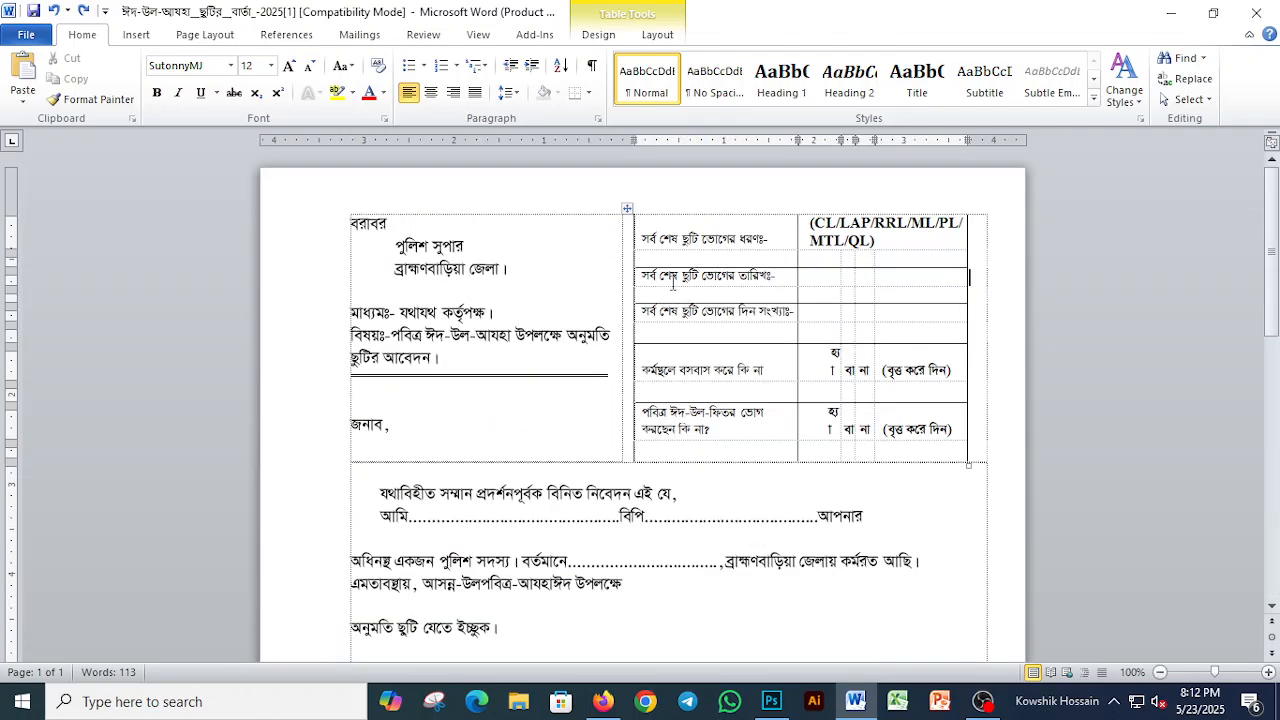
# Step: Create a new blank document and save it in Documents as Police Leave
pyautogui.click(548, 235)
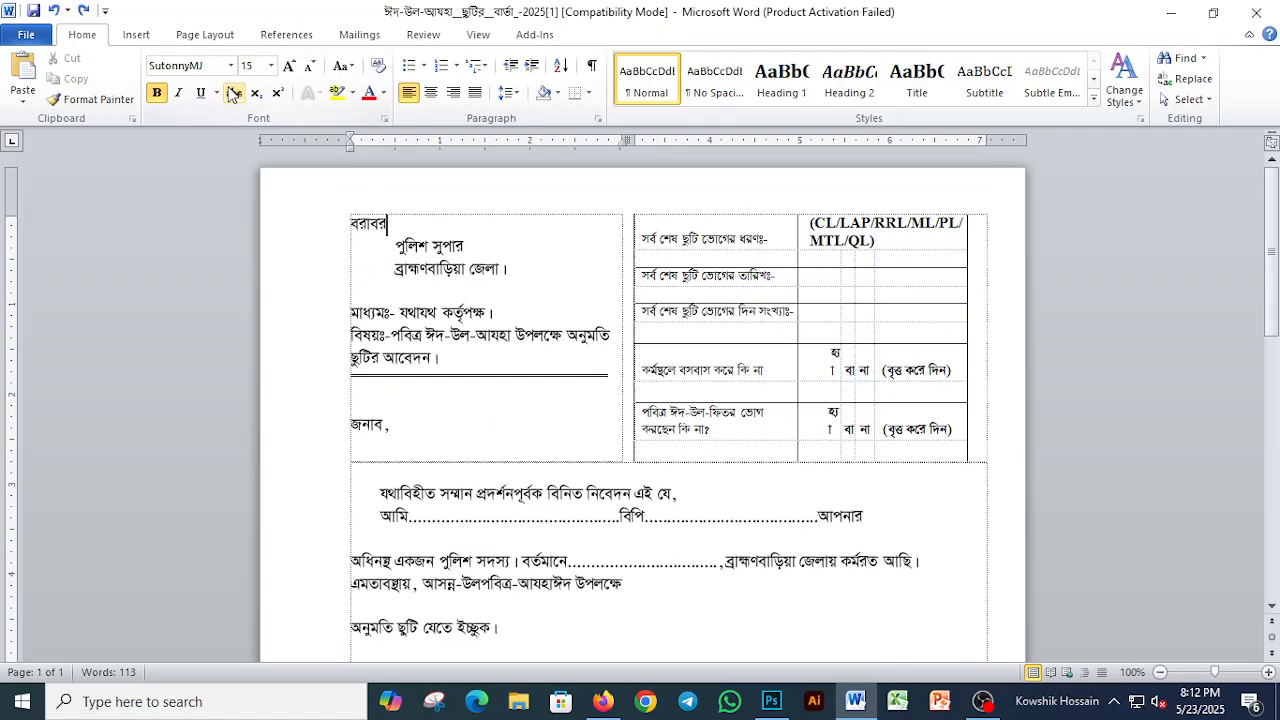
pyautogui.hotkey('ctrl', 'n')
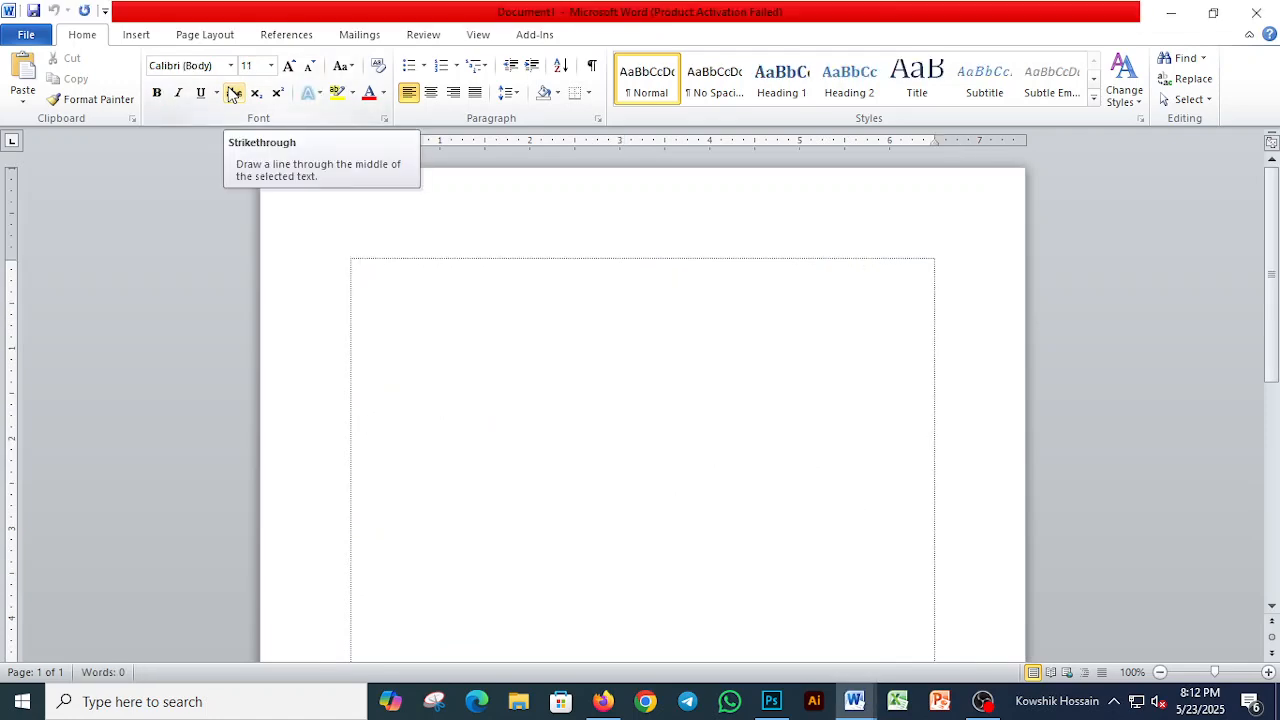
pyautogui.hotkey('ctrl', 's')
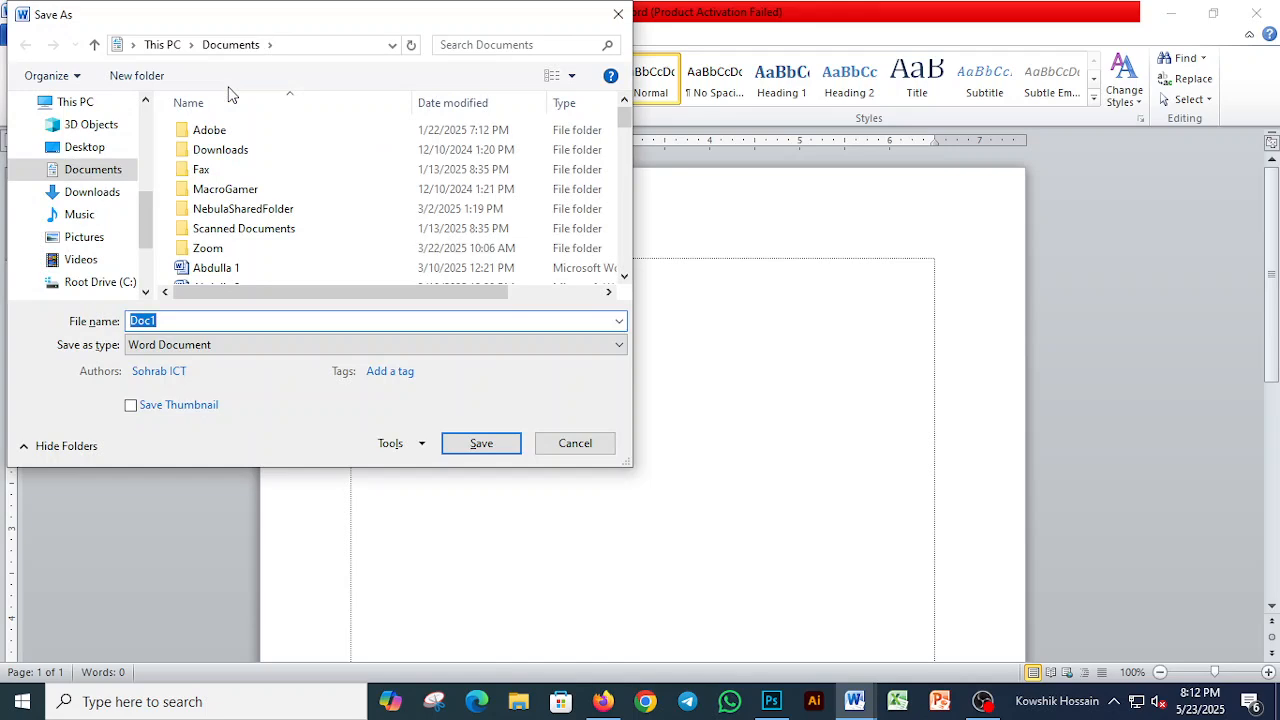
pyautogui.write('Ne')
pyautogui.press('BackSpace')
pyautogui.press('BackSpace')
pyautogui.write('New')
pyautogui.hotkey('ctrl', 'a')
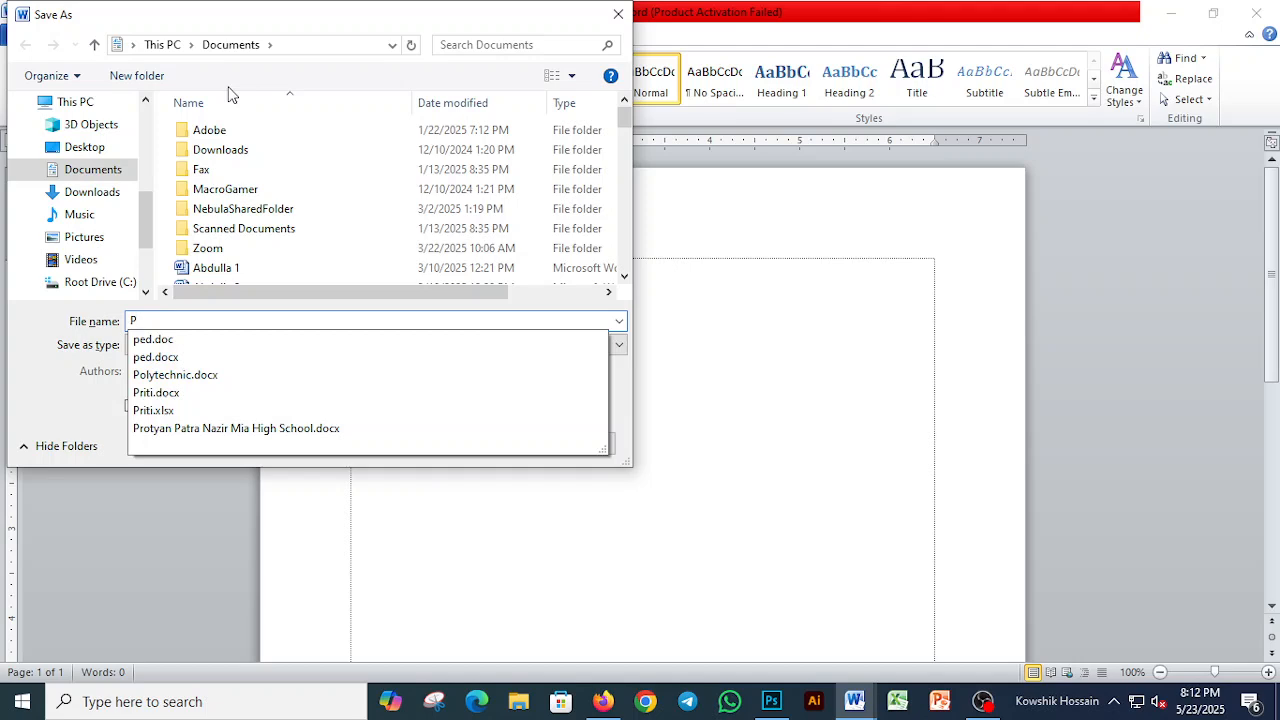
pyautogui.write('olice Leave')
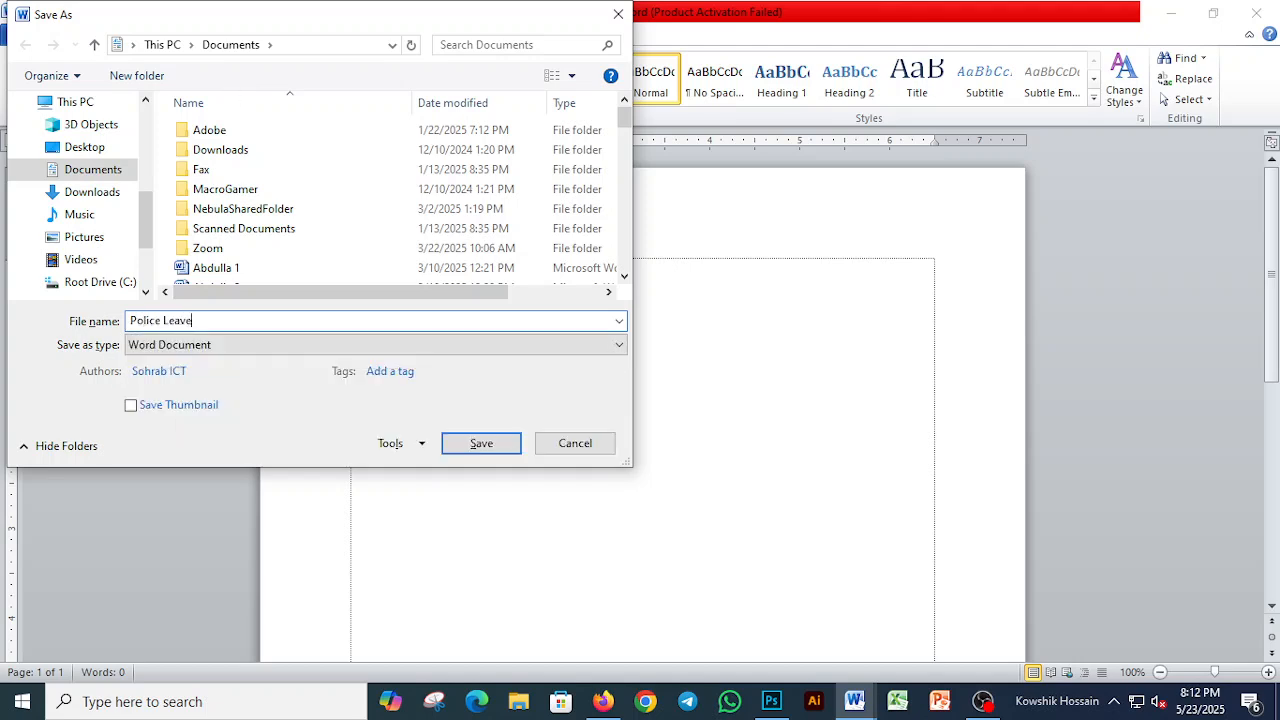
pyautogui.press('Return')
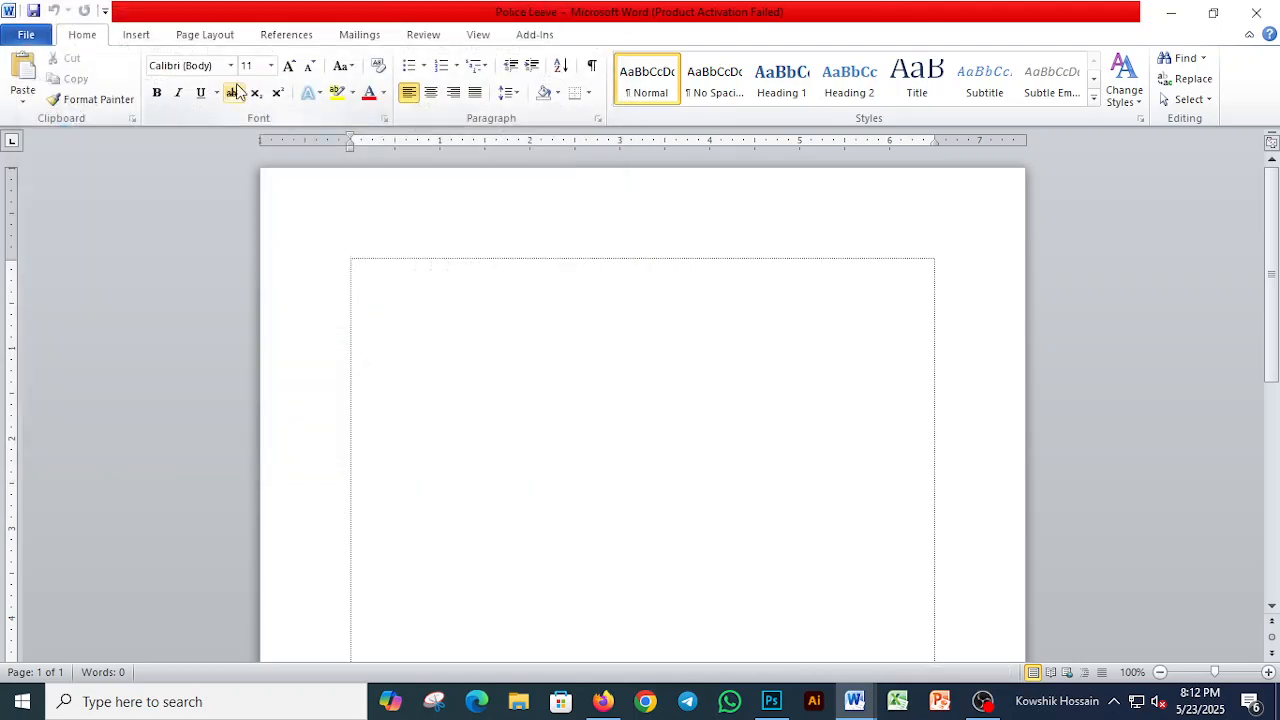
# Step: Copy the addressee, through-authority and subject lines from the converted document into the Police Leave document
pyautogui.hotkey('alt', 'Tab')
pyautogui.press('Home')
pyautogui.hotkey('shift', 'End')
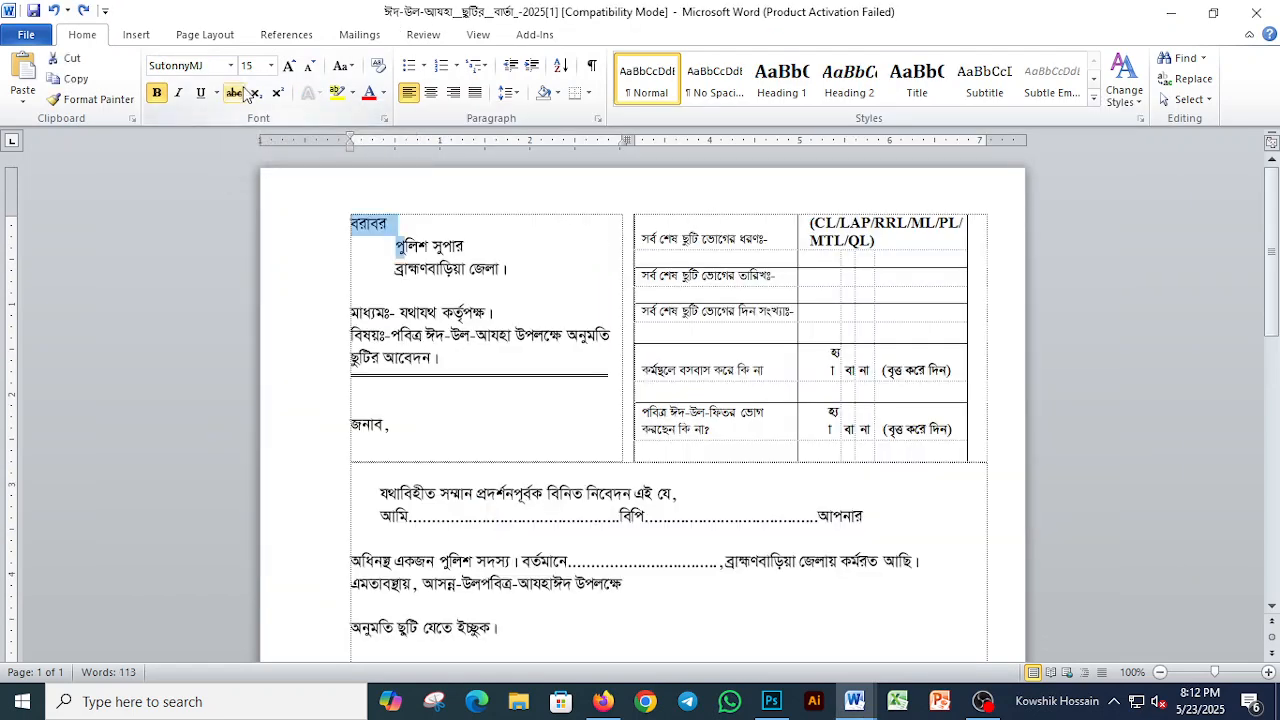
pyautogui.hotkey('shift', 'Down')
pyautogui.hotkey('shift', 'Down')
pyautogui.hotkey('shift', 'Down')
pyautogui.hotkey('shift', 'Down')
pyautogui.hotkey('shift', 'Down')
pyautogui.hotkey('shift', 'Down')
pyautogui.hotkey('ctrl', 'c')
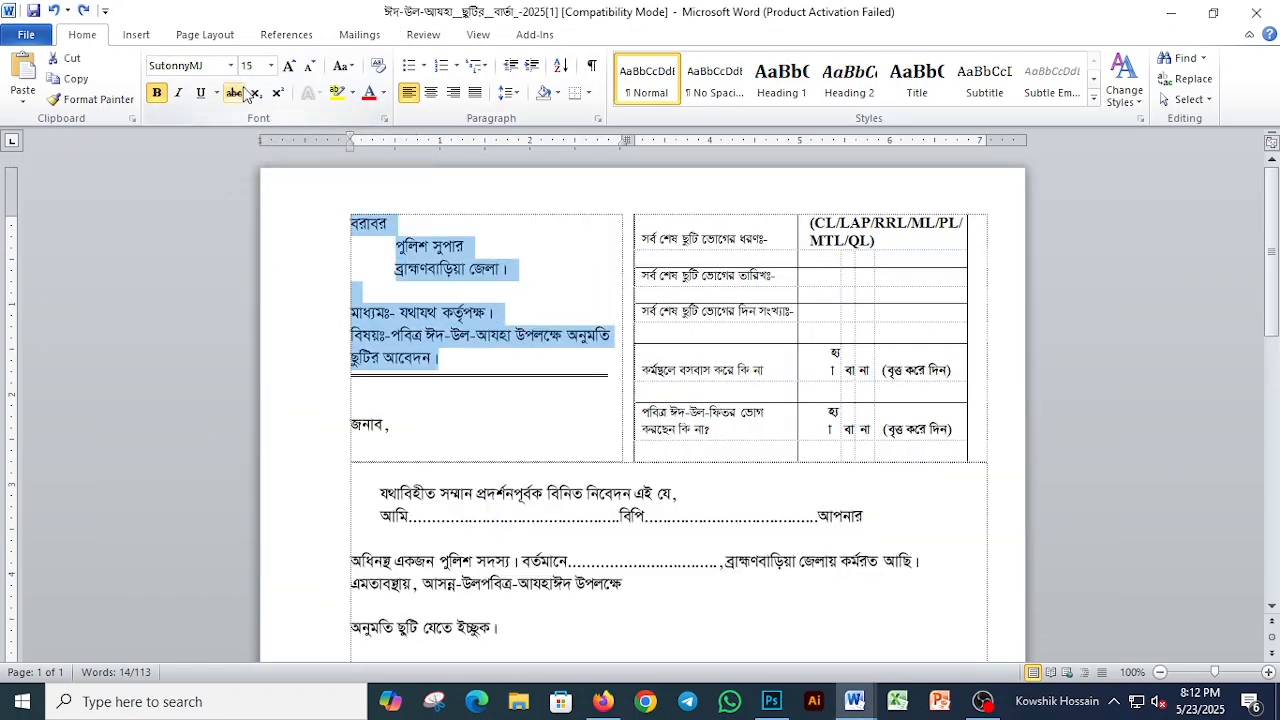
pyautogui.hotkey('alt', 'Tab')
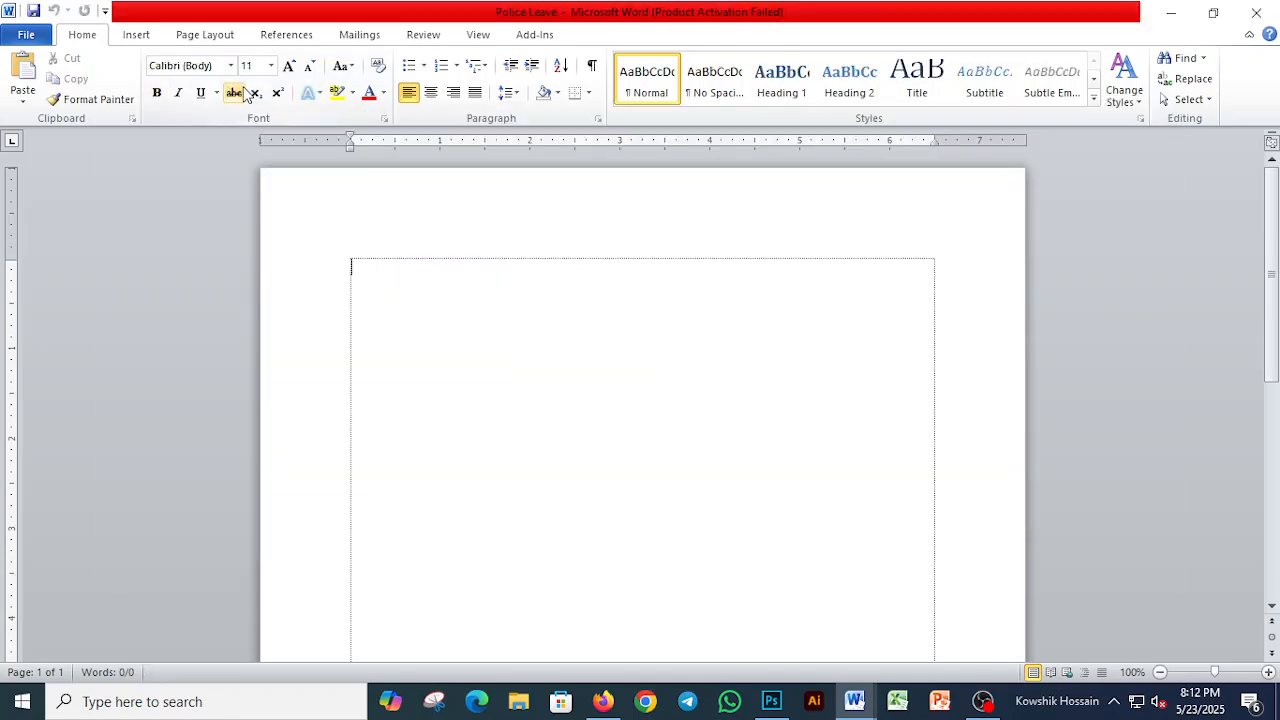
pyautogui.hotkey('ctrl', 'v')
# Step: In the converted document, move the salutation জনাব, out of the addressee column to just above the body text
pyautogui.hotkey('alt', 'Tab')
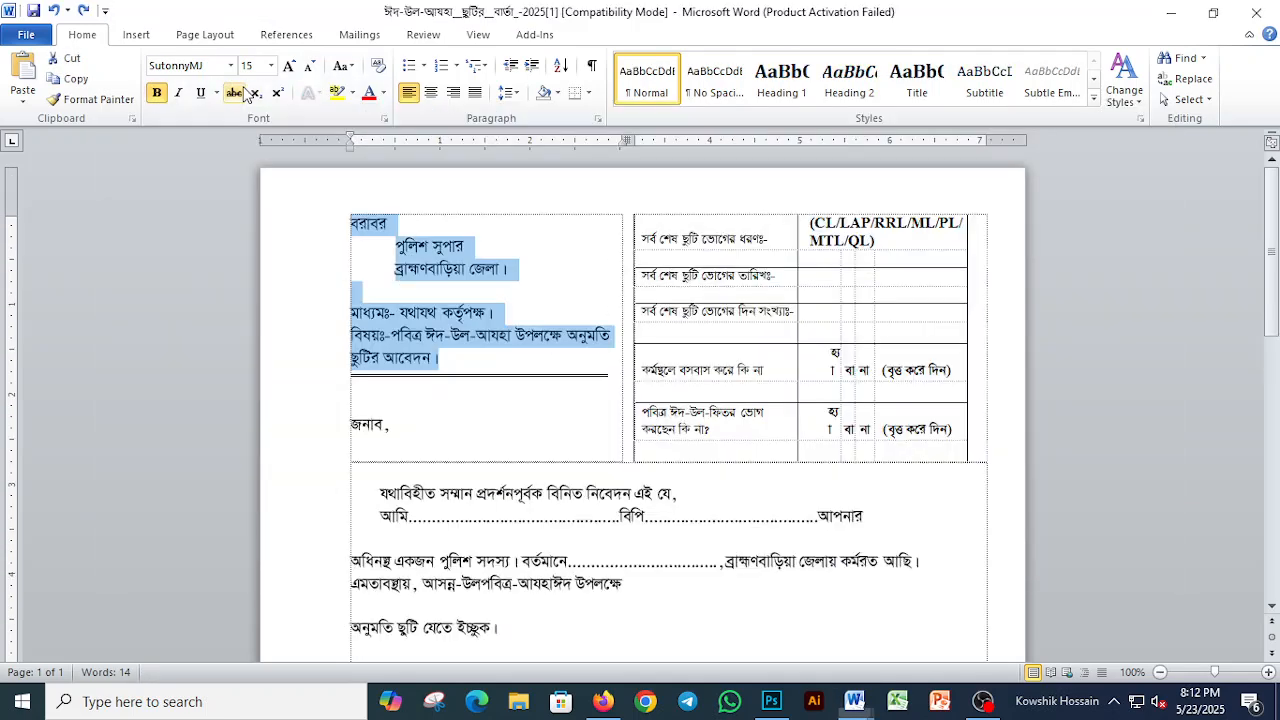
pyautogui.press('Left')
pyautogui.press('Down')
pyautogui.press('Down')
pyautogui.press('Down')
pyautogui.press('Down')
pyautogui.press('Down')
pyautogui.press('Down')
pyautogui.press('Down')
pyautogui.press('Down')
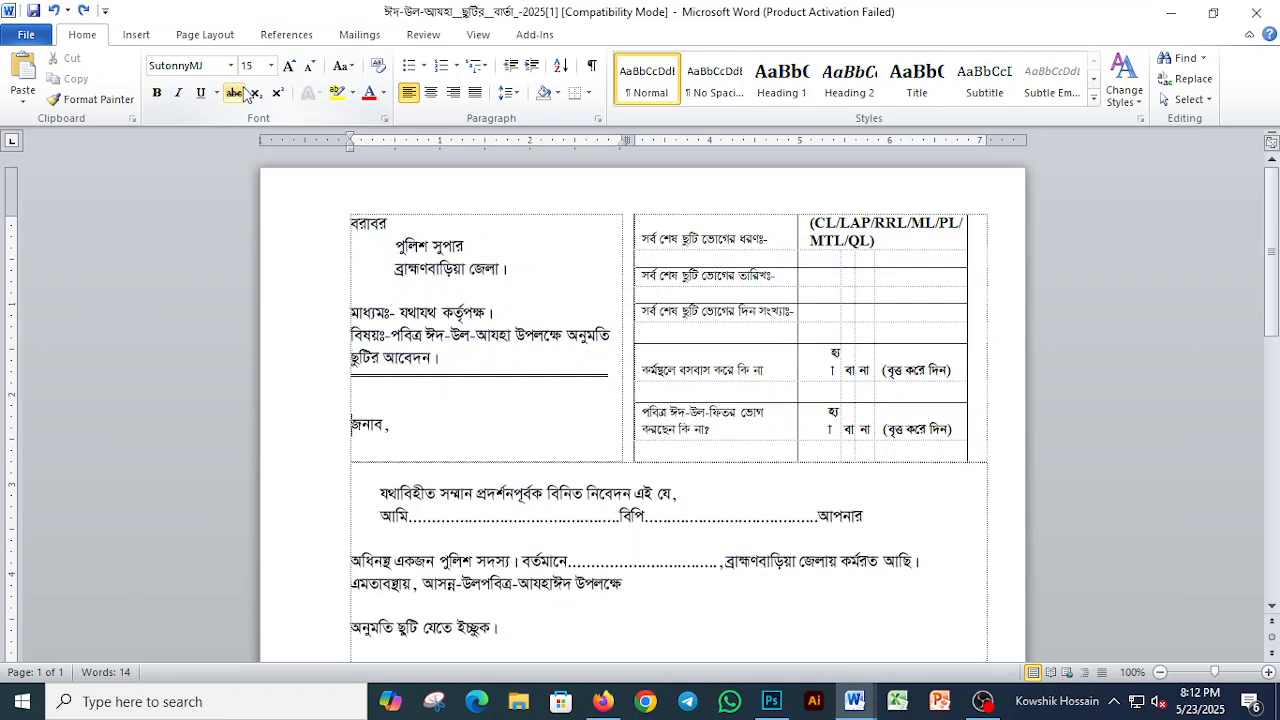
pyautogui.press('Return')
pyautogui.press('Return')
pyautogui.press('Return')
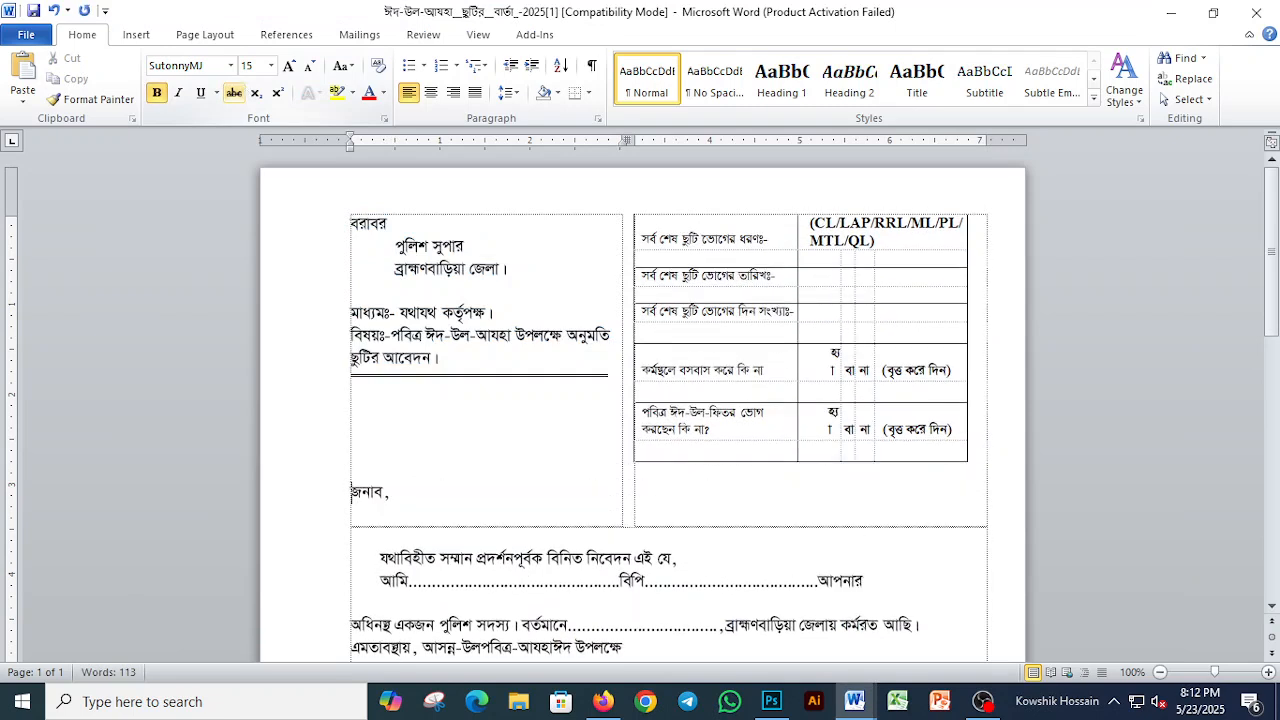
pyautogui.hotkey('shift', 'End')
pyautogui.hotkey('ctrl', 'x')
pyautogui.press('Down')
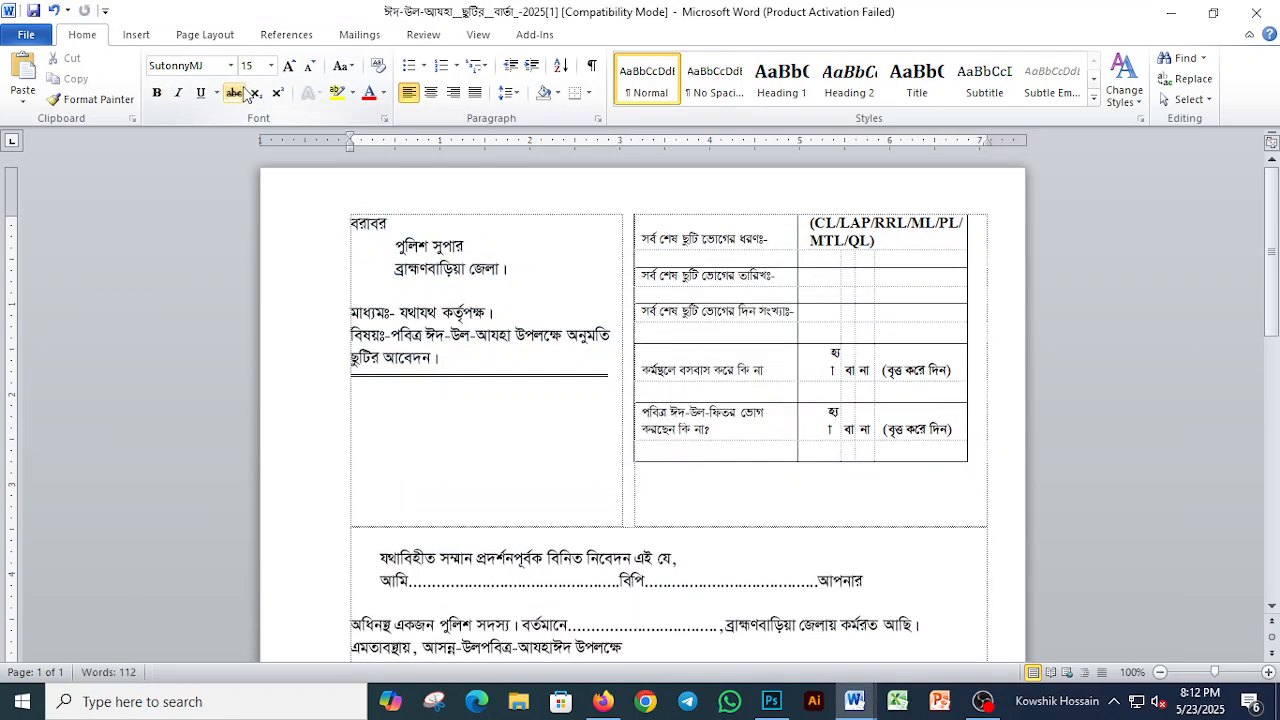
pyautogui.hotkey('ctrl', 'v')
# Step: Copy the salutation and body paragraphs into the Police Leave document, leaving a blank line below the subject
pyautogui.press('Home')
pyautogui.hotkey('shift', 'Down')
pyautogui.hotkey('shift', 'Down')
pyautogui.hotkey('shift', 'Down')
pyautogui.hotkey('shift', 'Down')
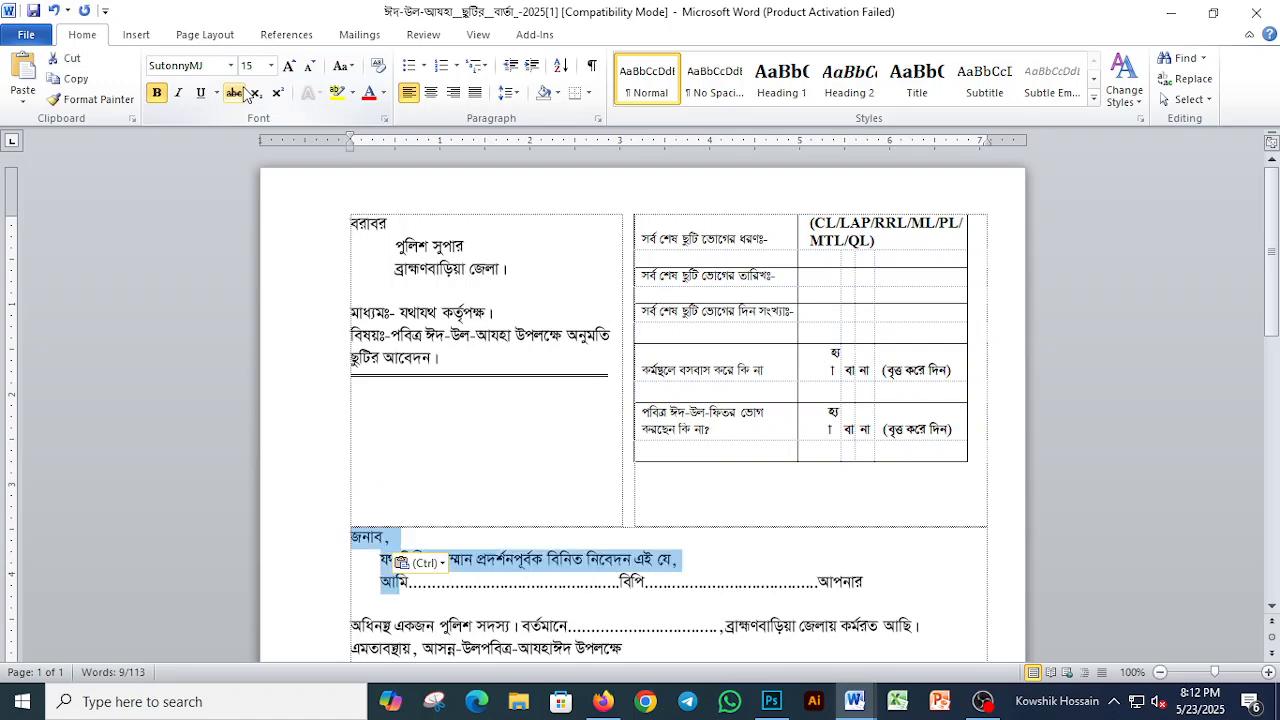
pyautogui.hotkey('shift', 'Down')
pyautogui.hotkey('shift', 'Down')
pyautogui.hotkey('shift', 'Down')
pyautogui.hotkey('shift', 'Down')
pyautogui.hotkey('shift', 'Down')
pyautogui.hotkey('shift', 'Down')
pyautogui.hotkey('shift', 'Down')
pyautogui.hotkey('shift', 'Down')
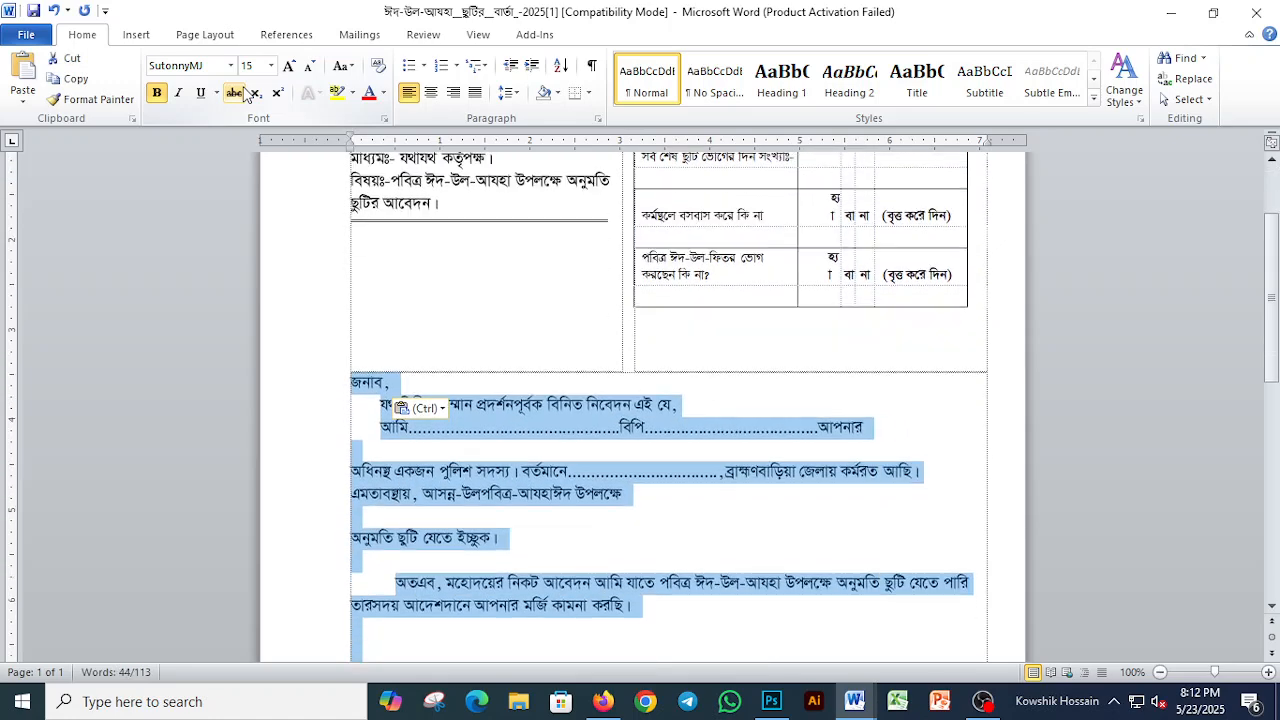
pyautogui.hotkey('shift', 'Down')
pyautogui.hotkey('shift', 'Down')
pyautogui.hotkey('shift', 'Up')
pyautogui.hotkey('alt', 'Tab')
pyautogui.press('Return')
pyautogui.press('Return')
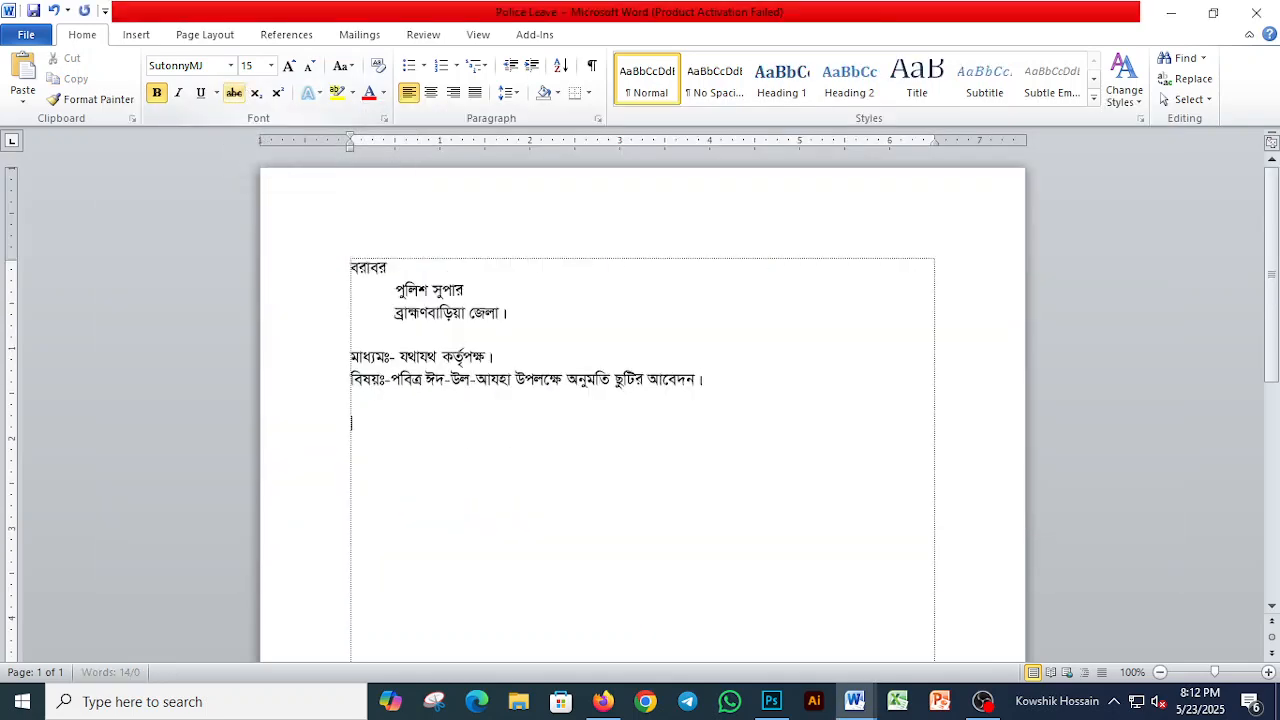
pyautogui.hotkey('ctrl', 'v')
pyautogui.press('Escape')
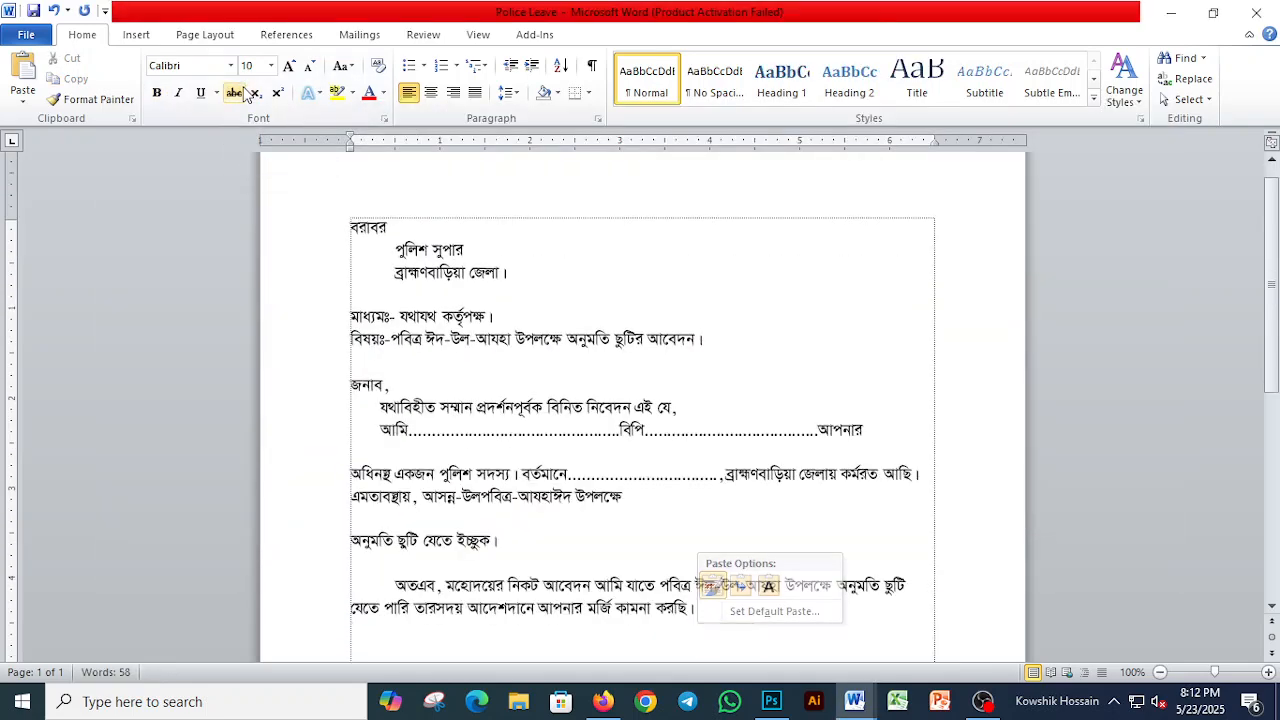
# Step: Copy the heading line ছুটি ভোগকালীন ঠিকানা and নিবেদক to the end of the Police Leave document
pyautogui.press('pagedown')
pyautogui.hotkey('alt', 'Tab')
pyautogui.press('Down')
pyautogui.press('Down')
pyautogui.press('Down')
pyautogui.press('Down')
pyautogui.press('Down')
pyautogui.press('Down')
pyautogui.press('Up')
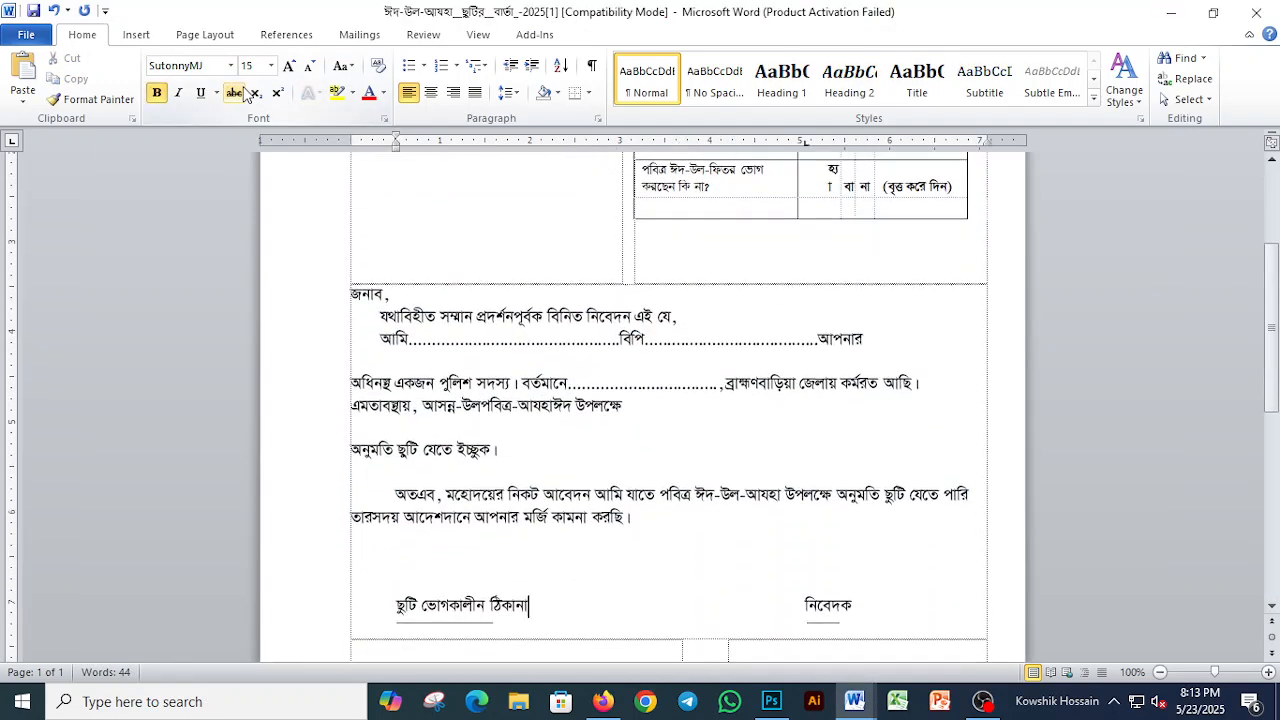
pyautogui.press('Home')
pyautogui.hotkey('shift', 'End')
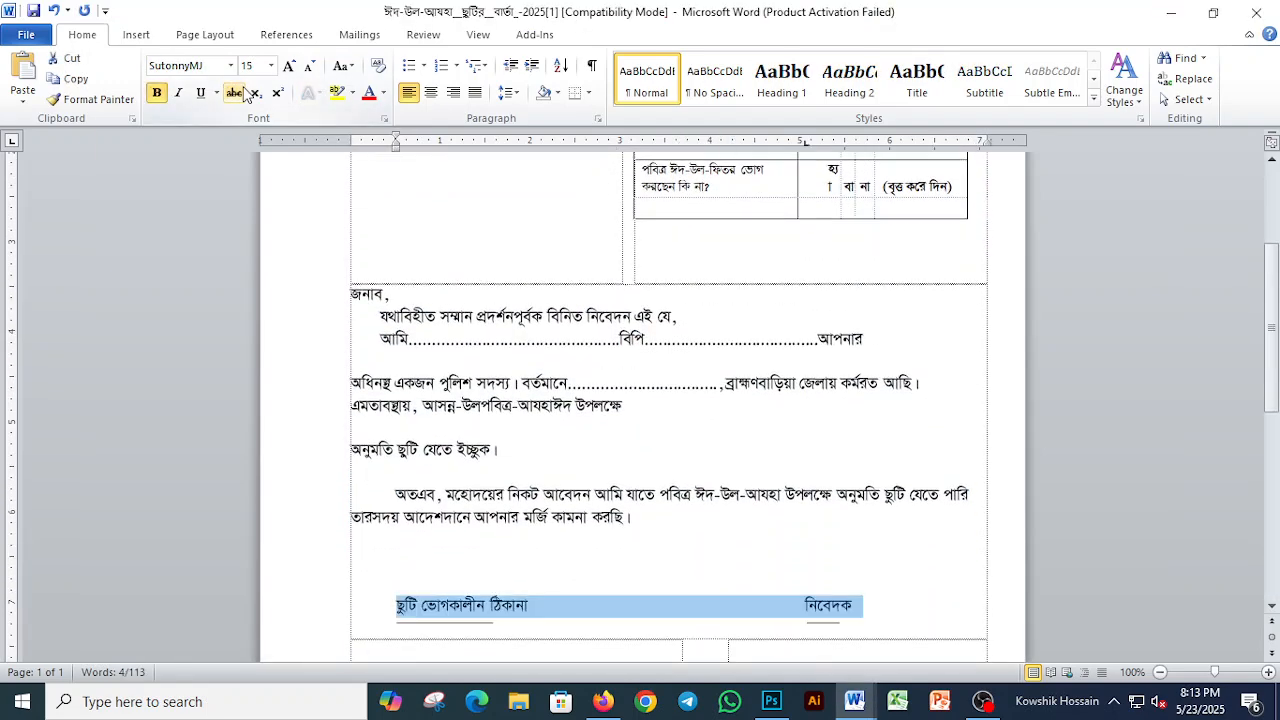
pyautogui.hotkey('alt', 'Tab')
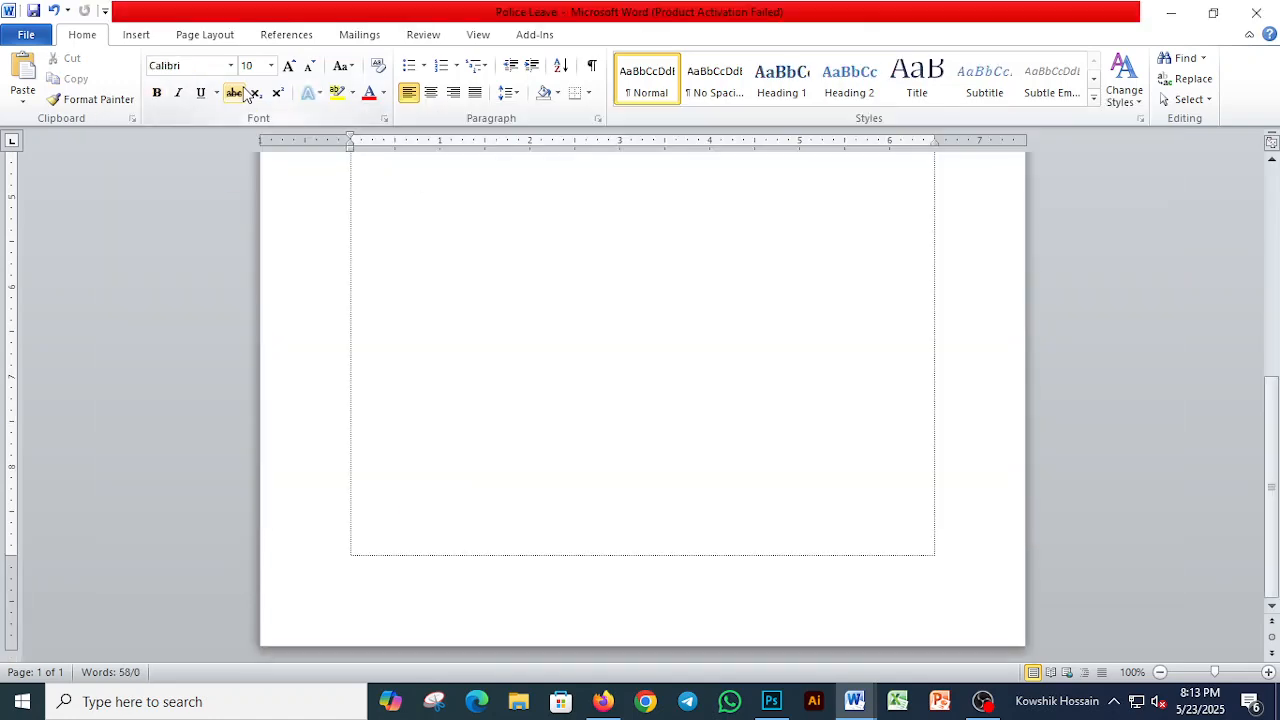
pyautogui.hotkey('ctrl', 'v')
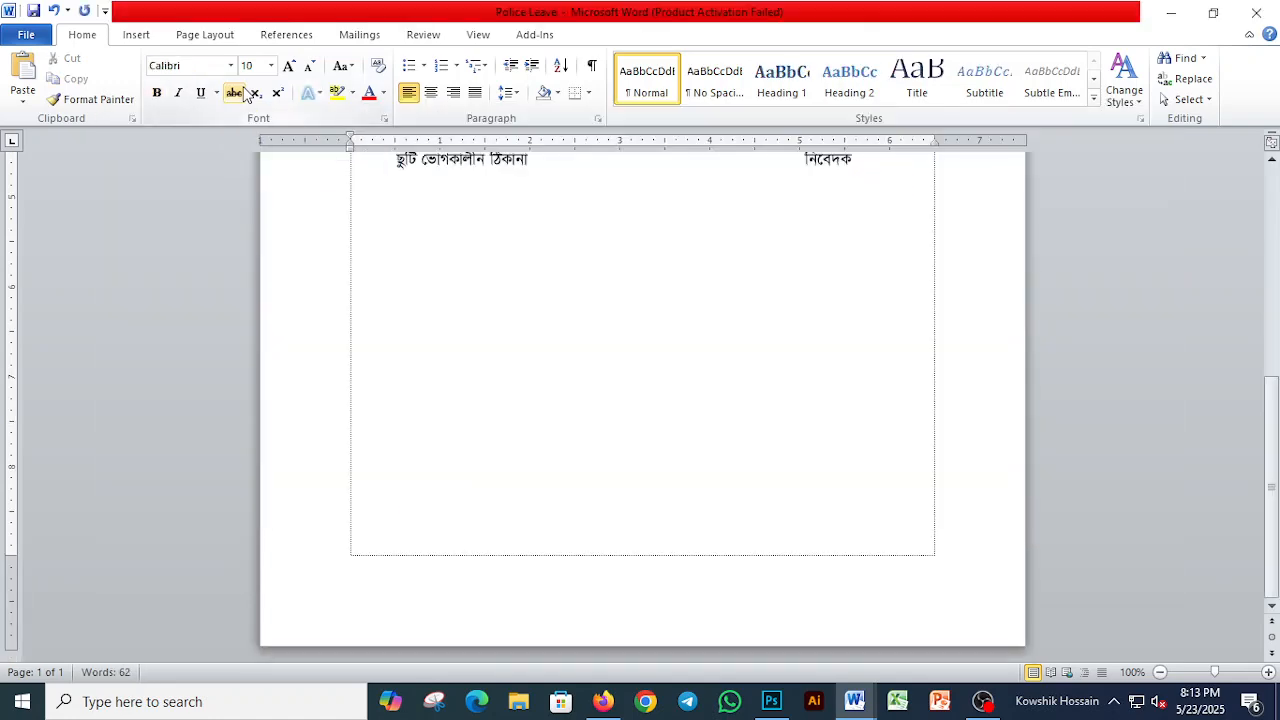
pyautogui.hotkey('alt', 'Tab')
pyautogui.scroll(-7, 491, 306)
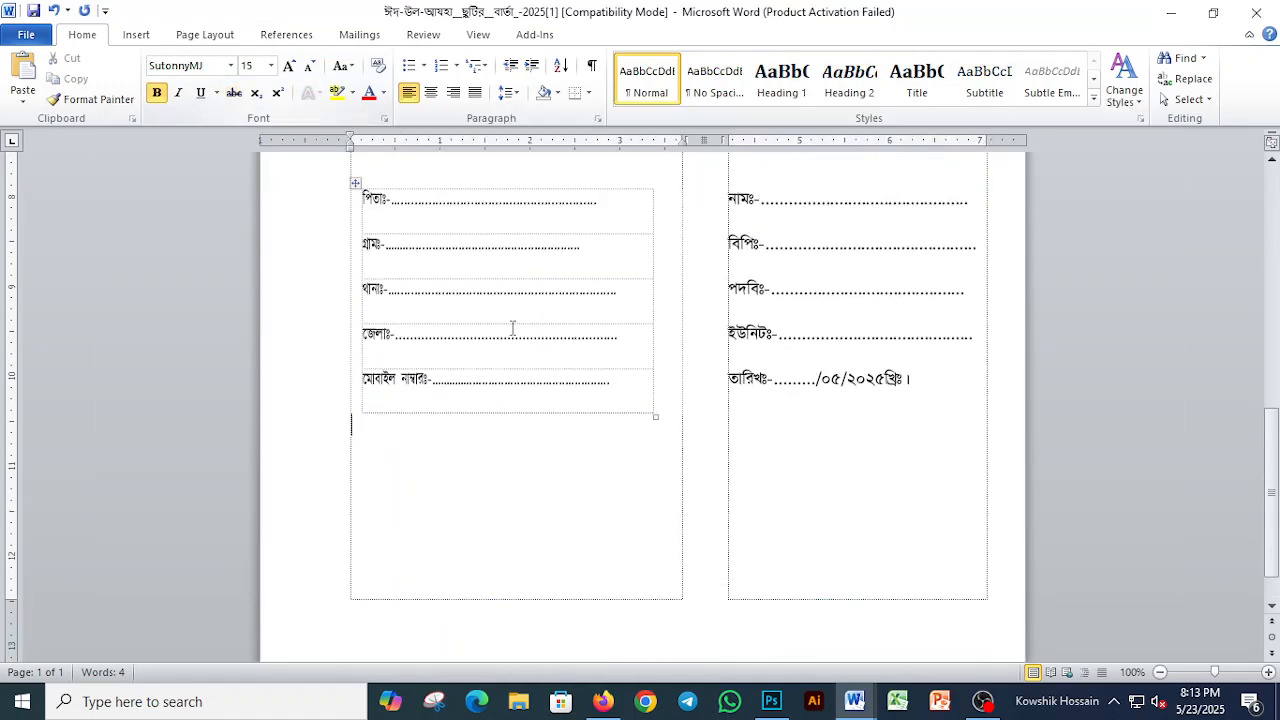
pyautogui.scroll(2, 491, 306)
pyautogui.click(404, 308)
pyautogui.click(358, 275)
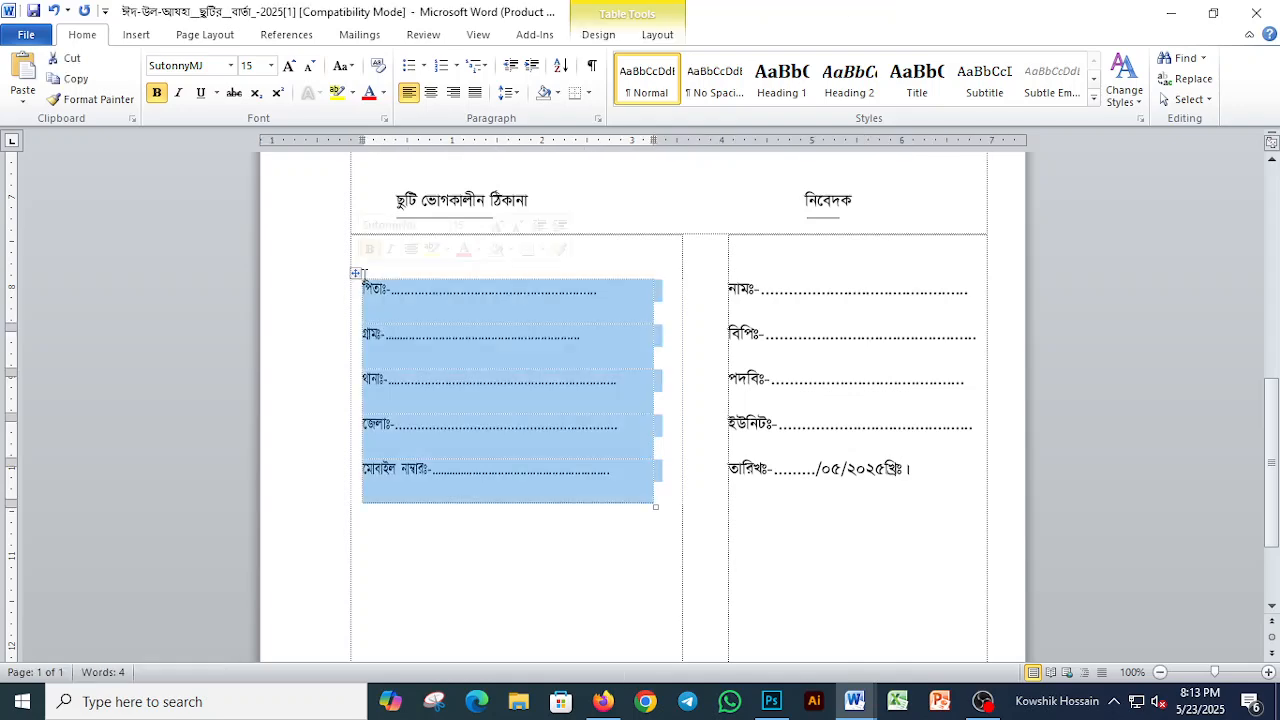
pyautogui.click(496, 306)
# Step: In the Police Leave document, insert three blank lines above the leave address and applicant heading line
pyautogui.hotkey('alt', 'Tab')
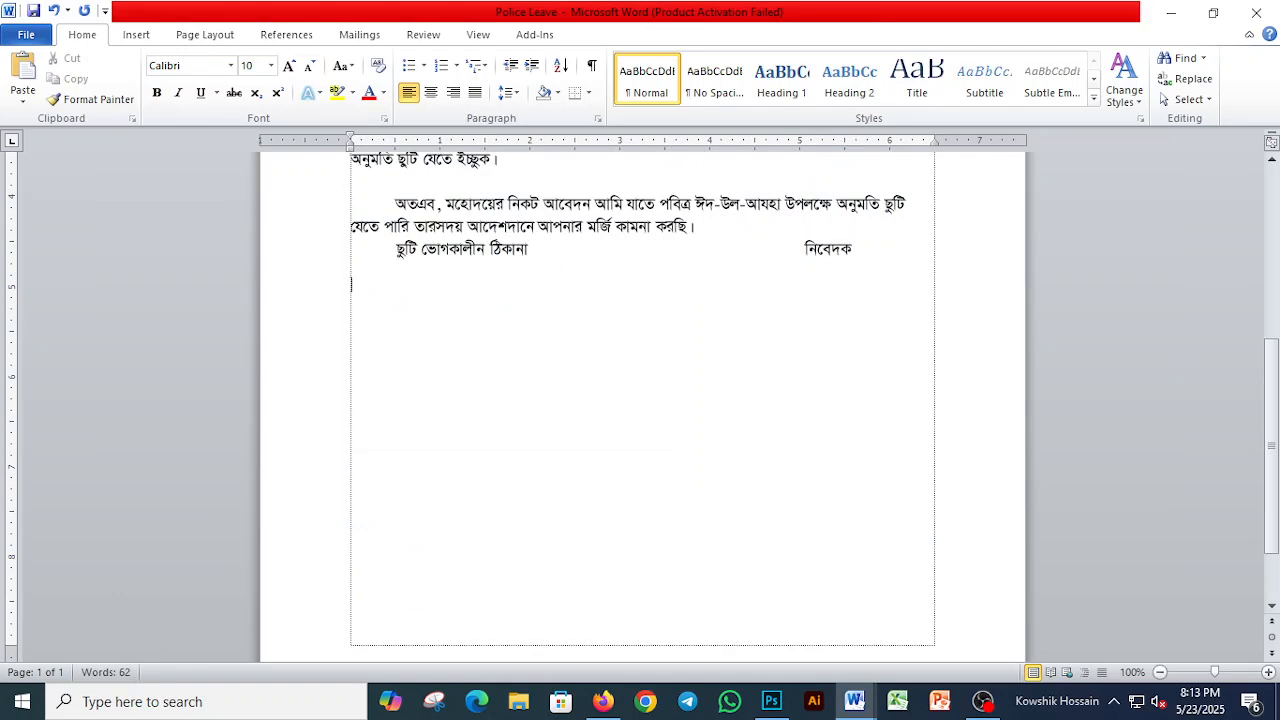
pyautogui.press('Up')
pyautogui.press('Return')
pyautogui.press('Return')
pyautogui.press('Return')
pyautogui.press('Down')
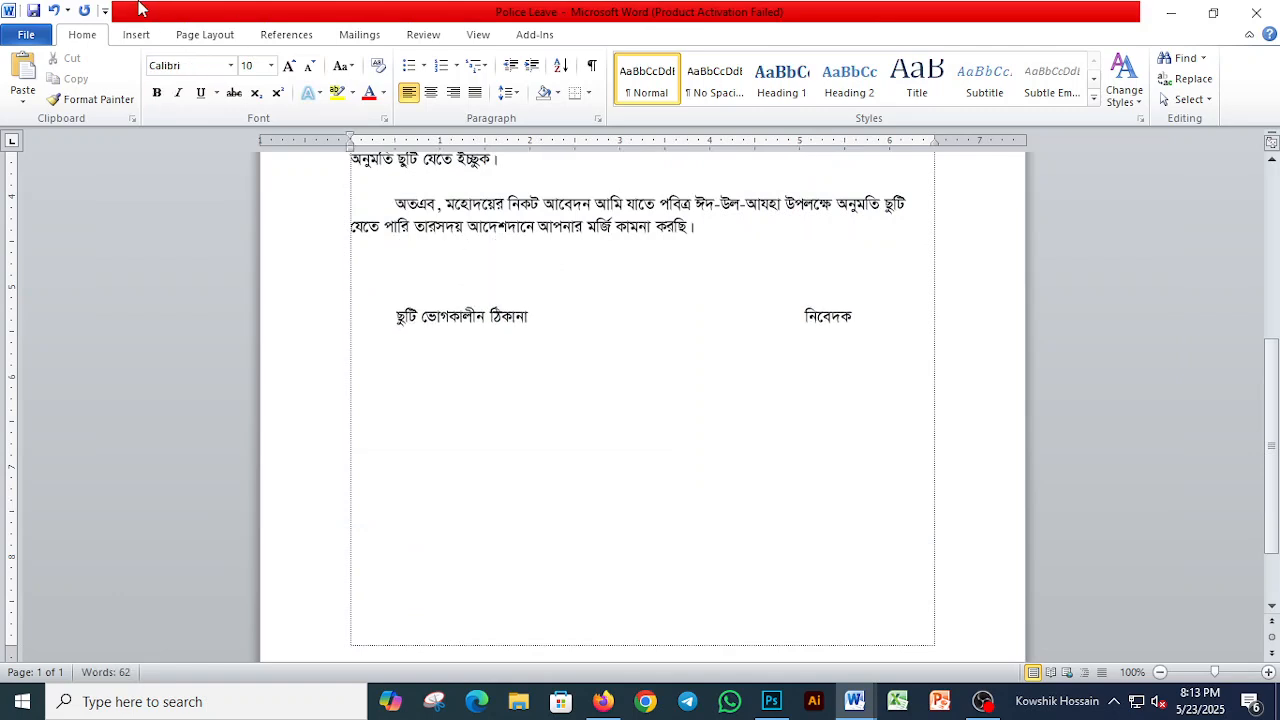
# Step: Insert a table with two columns and one row below the leave address and applicant headings
pyautogui.click(140, 36)
pyautogui.click(149, 78)
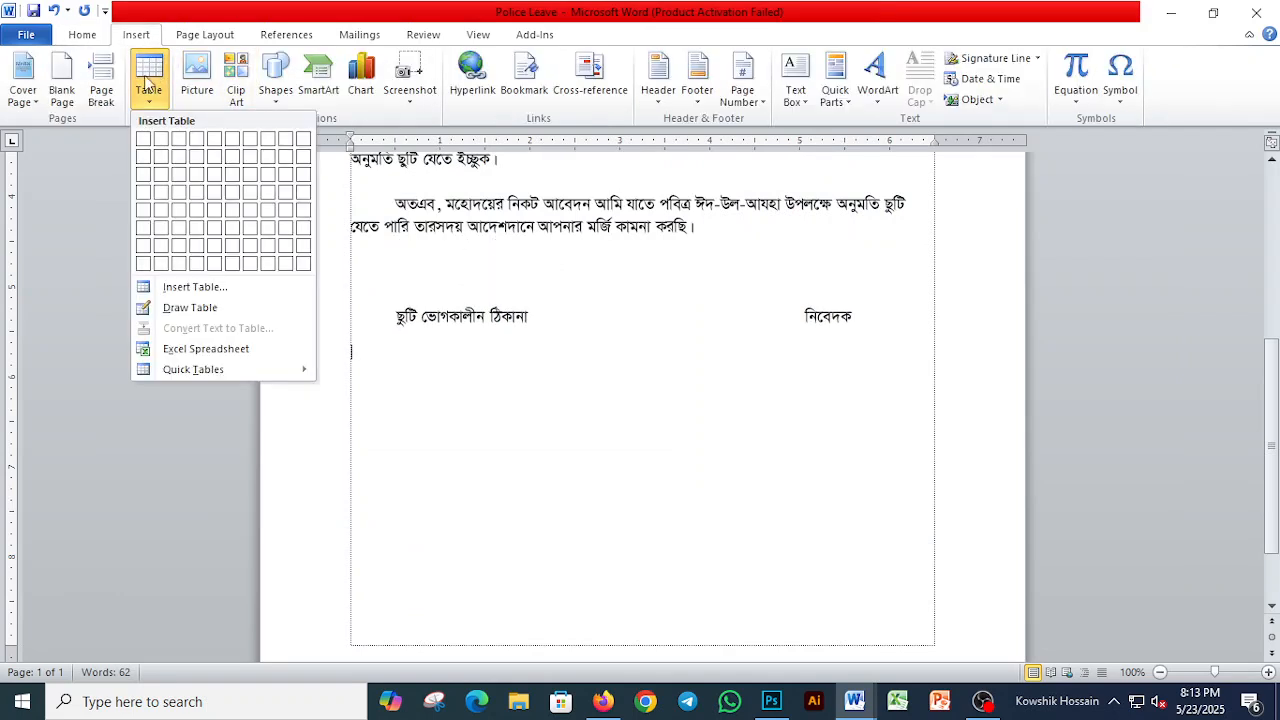
pyautogui.click(160, 140)
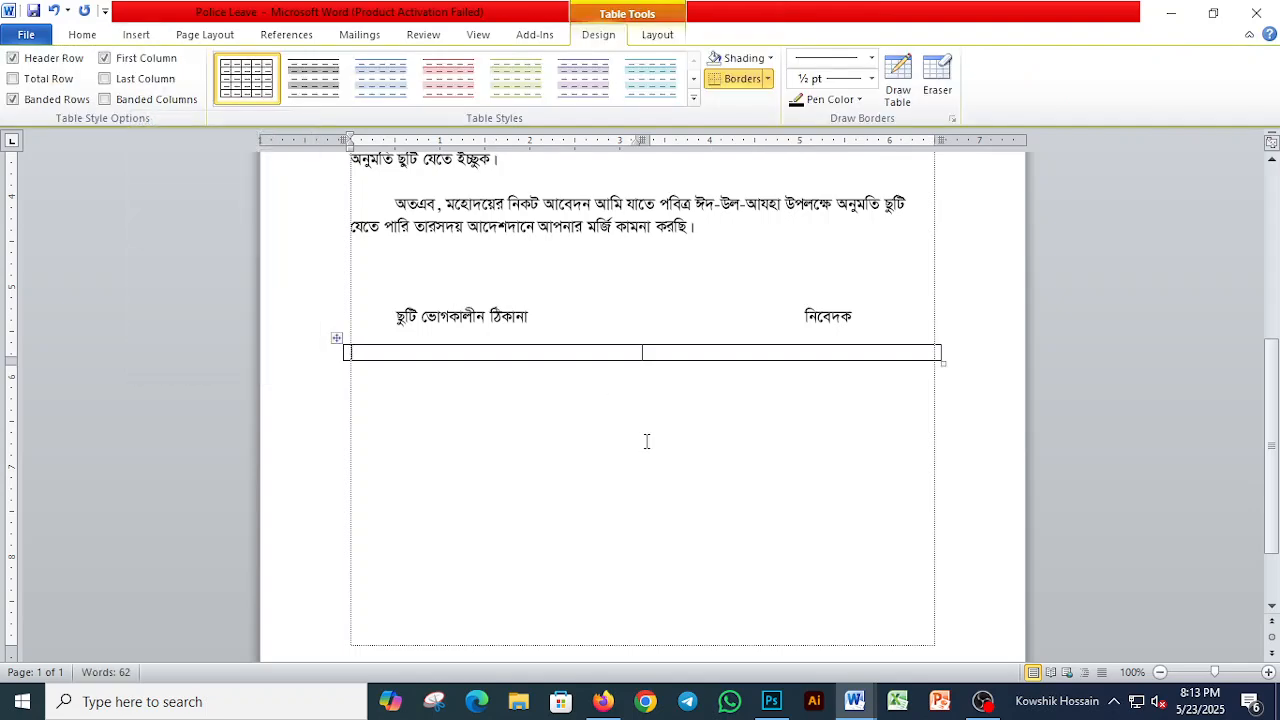
# Step: Copy the dotted পিতাঃ line from the converted document's address table into the first cell of the Police Leave table
pyautogui.hotkey('alt', 'Tab')
pyautogui.hotkey('shift', 'Down')
pyautogui.hotkey('shift', 'Down')
pyautogui.hotkey('shift', 'Down')
pyautogui.hotkey('shift', 'Down')
pyautogui.hotkey('shift', 'Down')
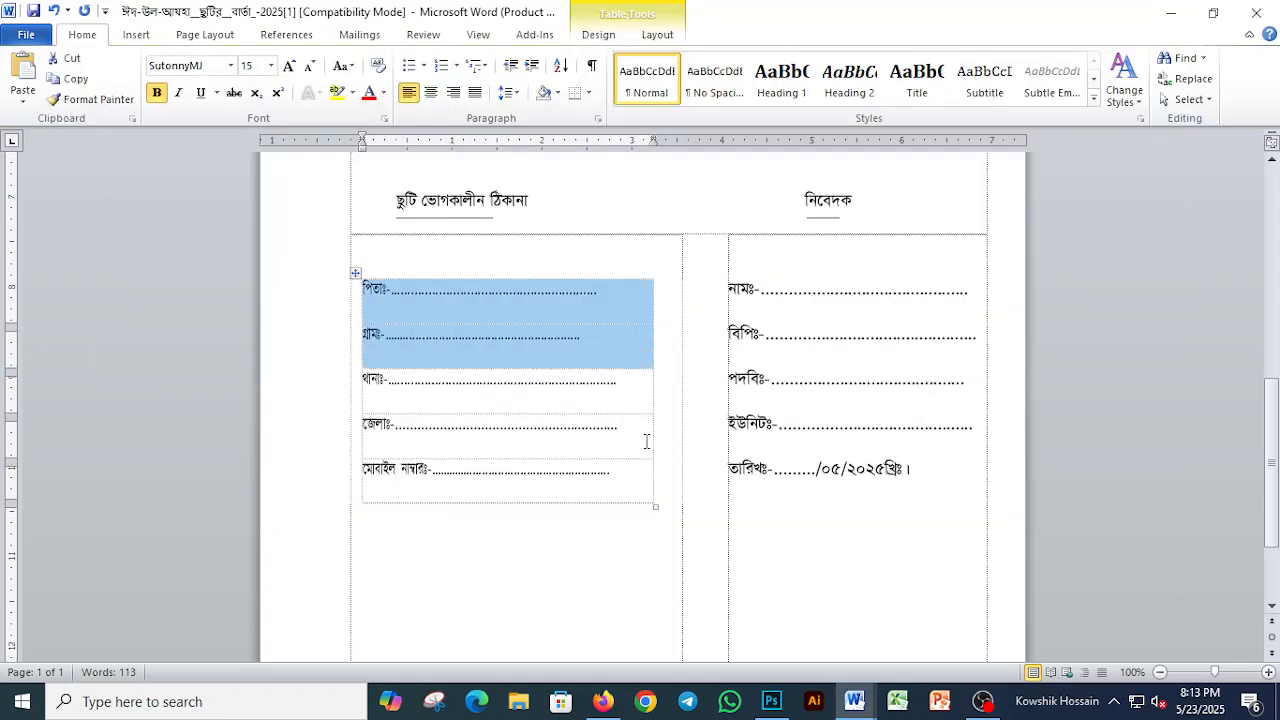
pyautogui.hotkey('shift', 'Up')
pyautogui.press('Left')
pyautogui.hotkey('shift', 'Down')
pyautogui.hotkey('shift', 'Left')
pyautogui.press('Left')
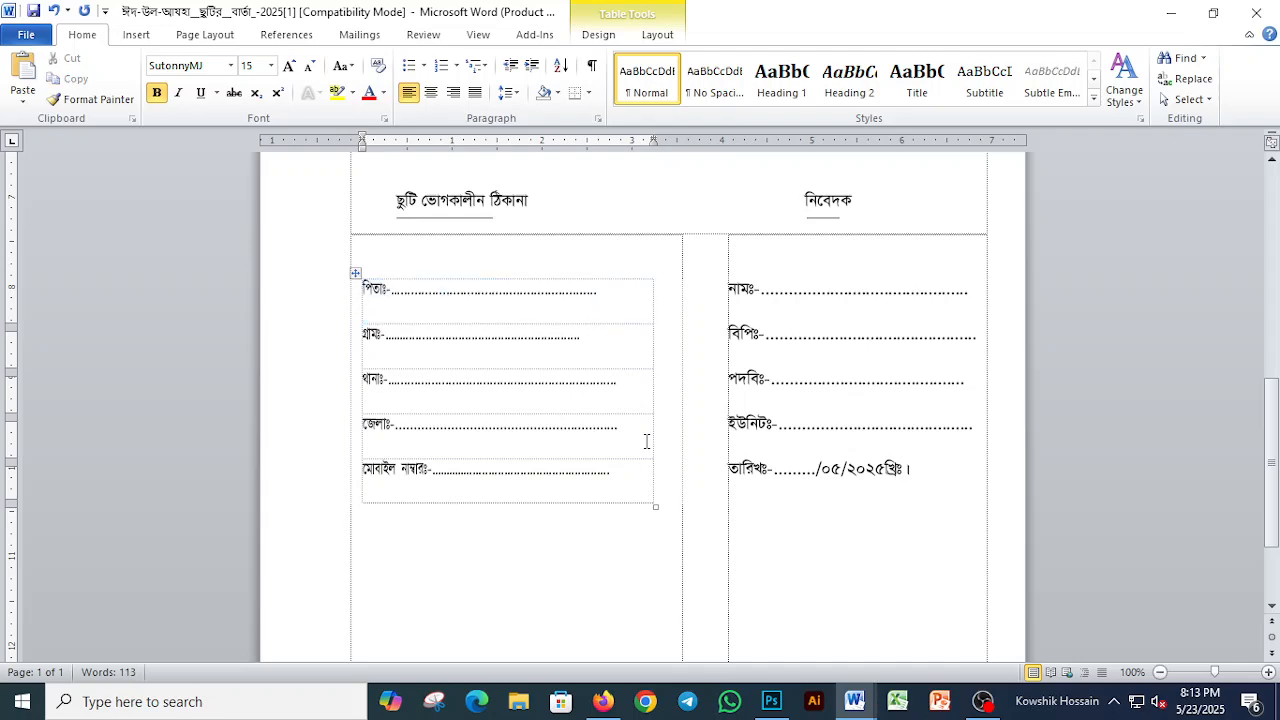
pyautogui.hotkey('shift', 'Down')
pyautogui.hotkey('shift', 'Left')
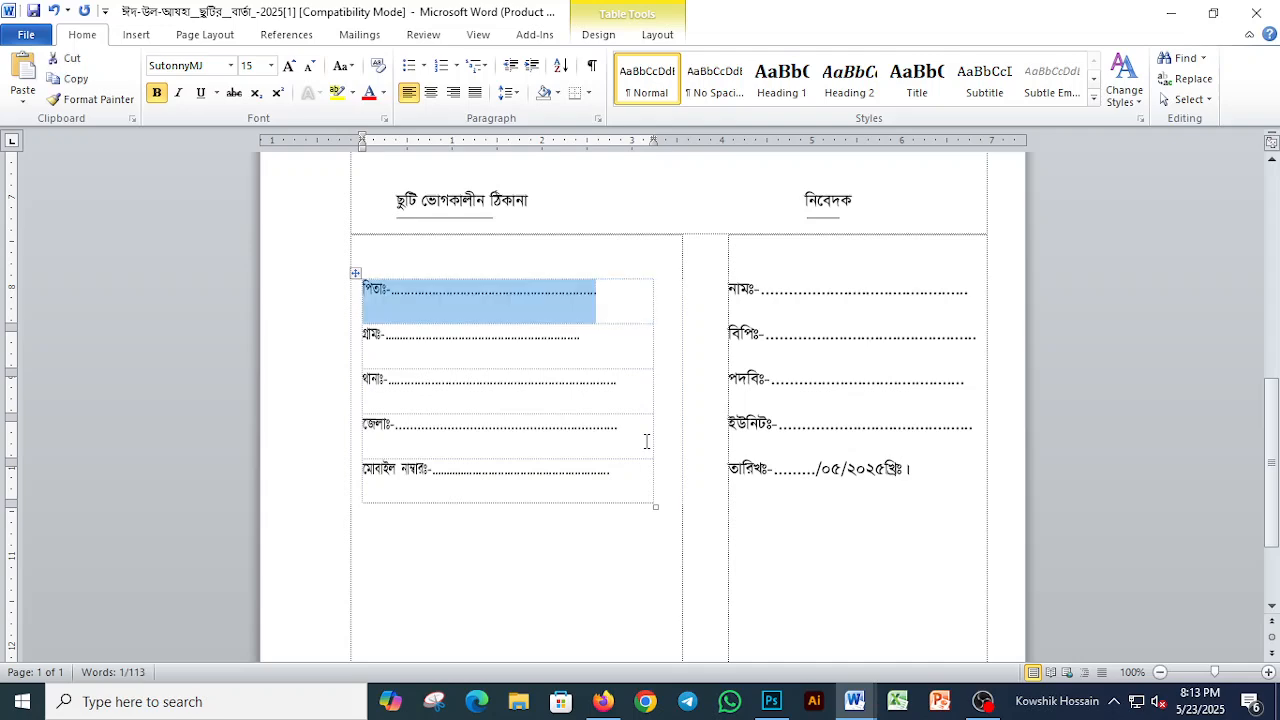
pyautogui.hotkey('alt', 'Tab')
pyautogui.hotkey('ctrl', 'v')
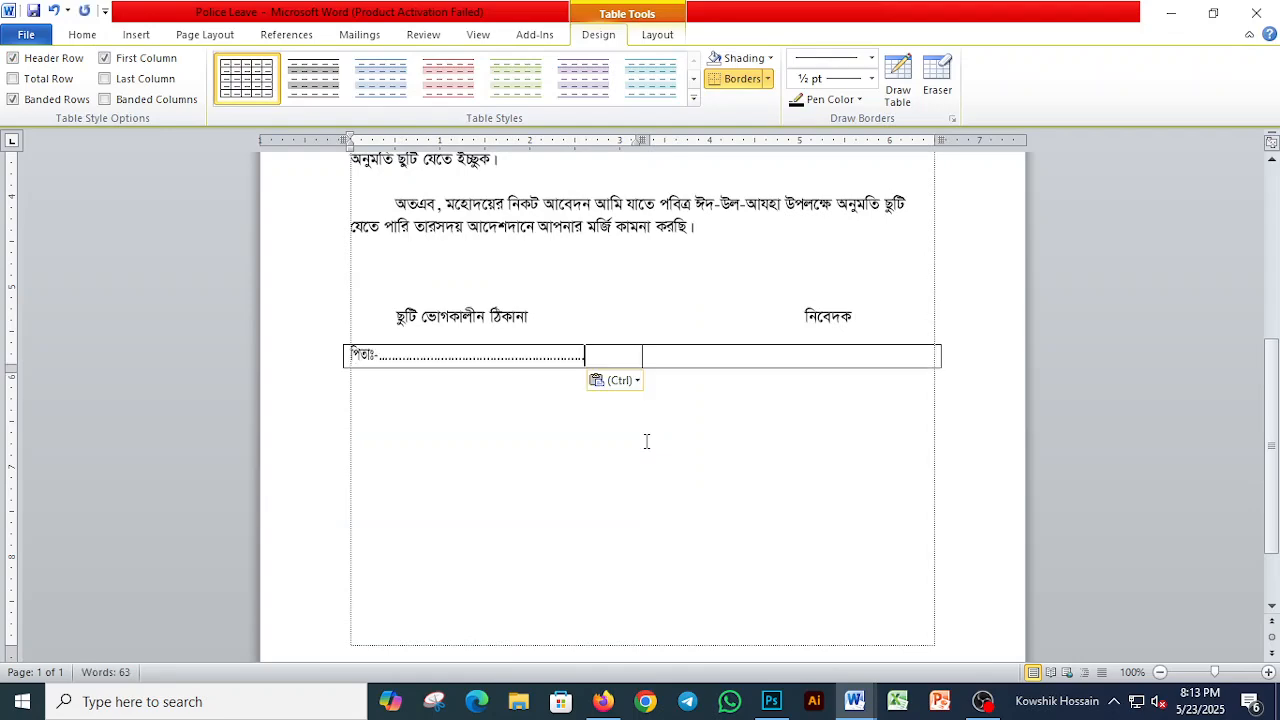
# Step: Copy the dotted গ্রামঃ line from the converted document onto a new line below পিতাঃ in the Police Leave table
pyautogui.hotkey('alt', 'Tab')
pyautogui.press('Down')
pyautogui.hotkey('shift', 'Home')
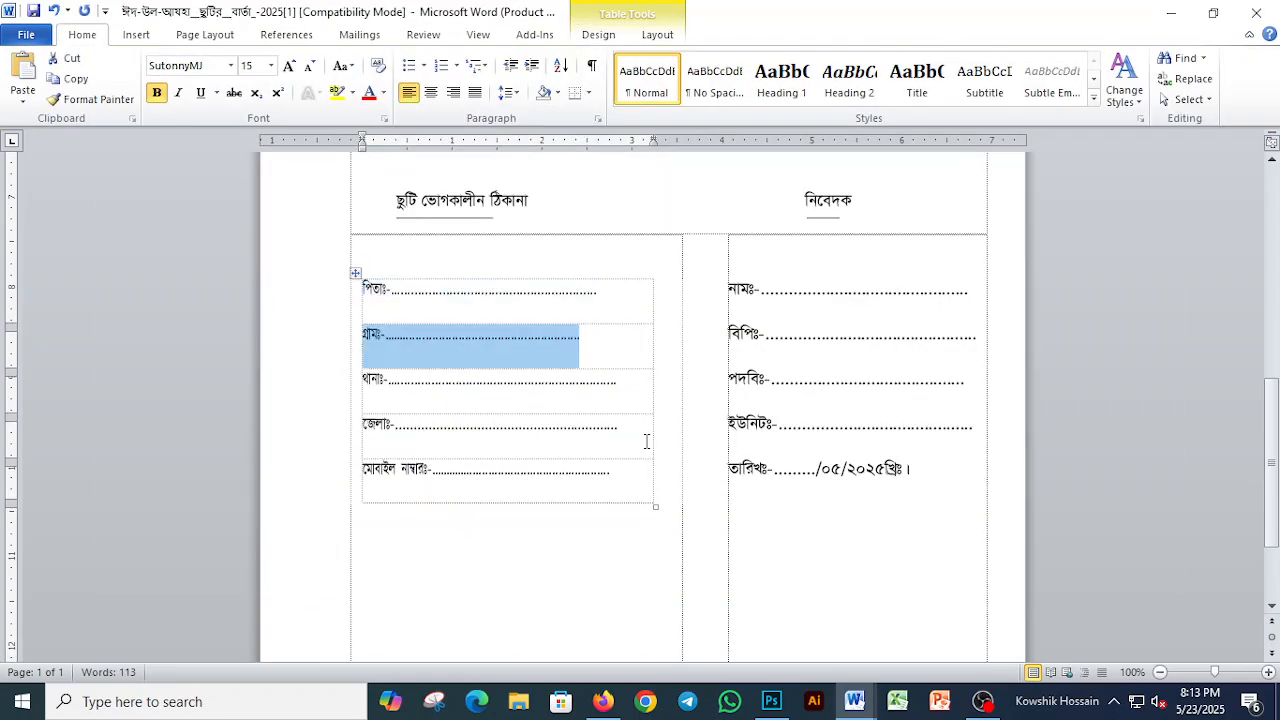
pyautogui.hotkey('alt', 'Tab')
pyautogui.press('Left')
pyautogui.press('Return')
pyautogui.hotkey('ctrl', 'v')
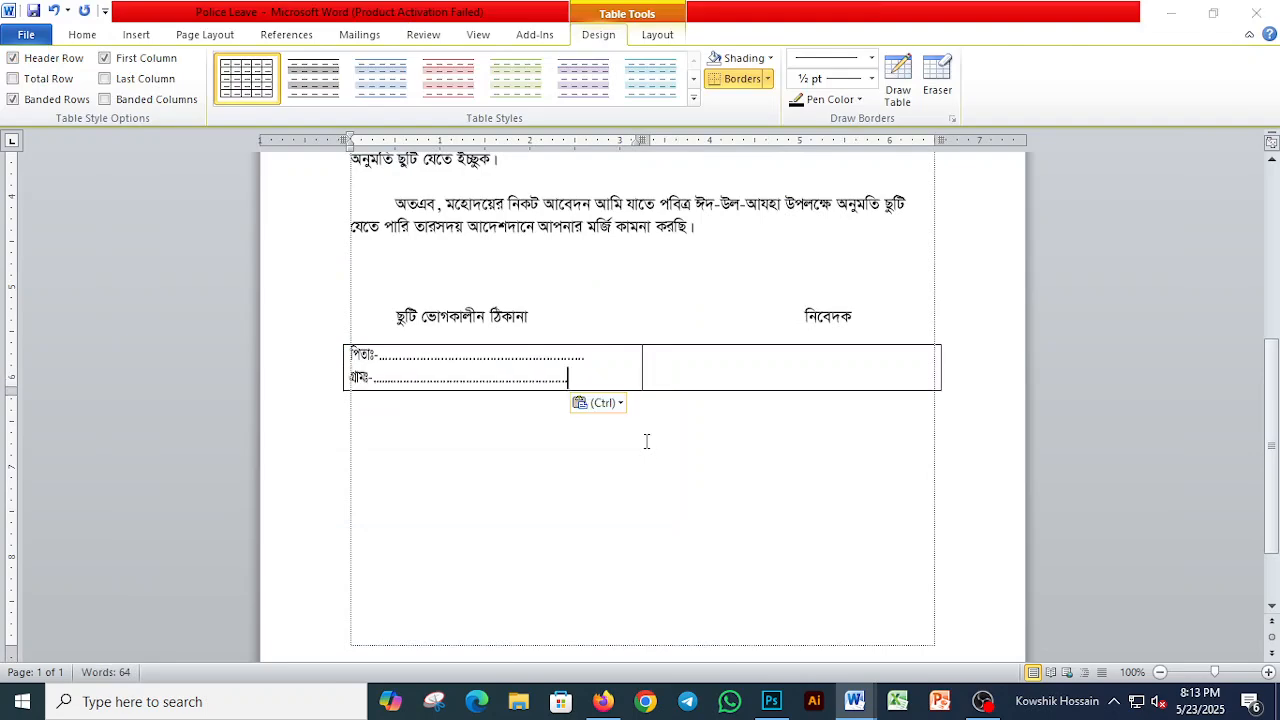
# Step: Copy the dotted থানাঃ line from the converted document onto a new line below গ্রামঃ in the Police Leave table
pyautogui.hotkey('alt', 'Tab')
pyautogui.press('Home')
pyautogui.hotkey('shift', 'End')
pyautogui.hotkey('shift', 'Left')
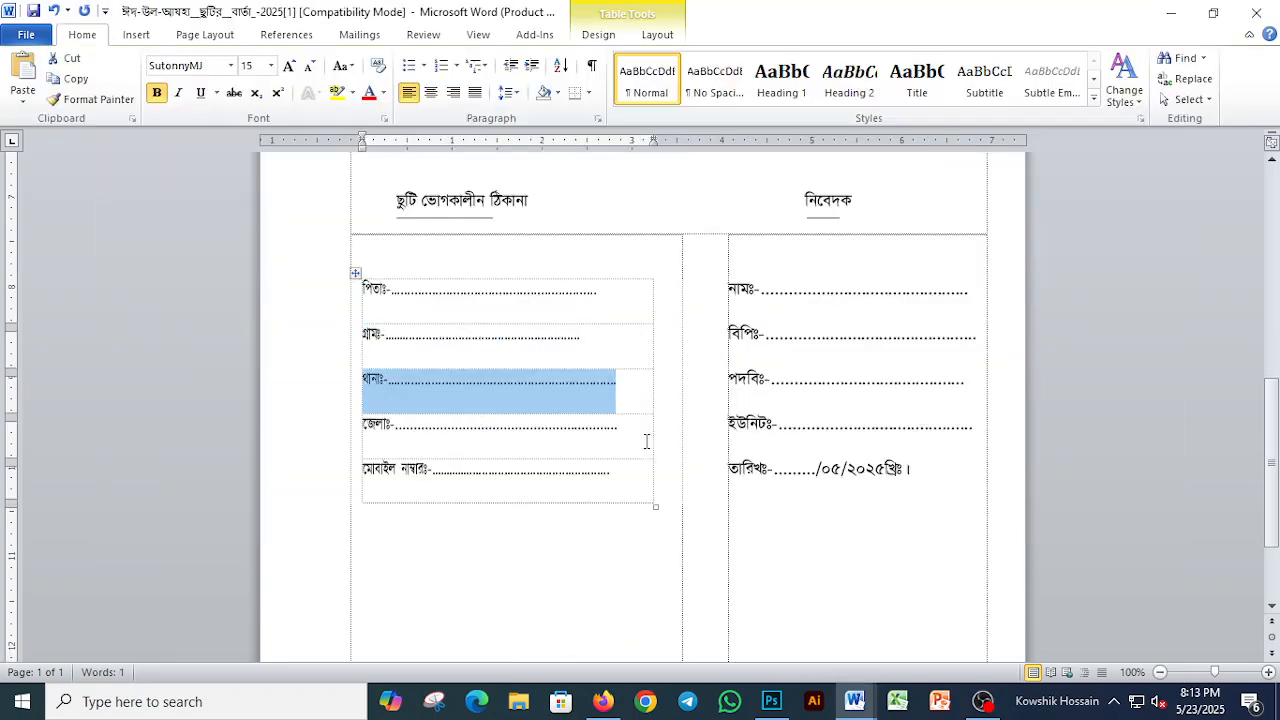
pyautogui.hotkey('alt', 'Tab')
pyautogui.press('Left')
pyautogui.press('Return')
pyautogui.hotkey('ctrl', 'v')
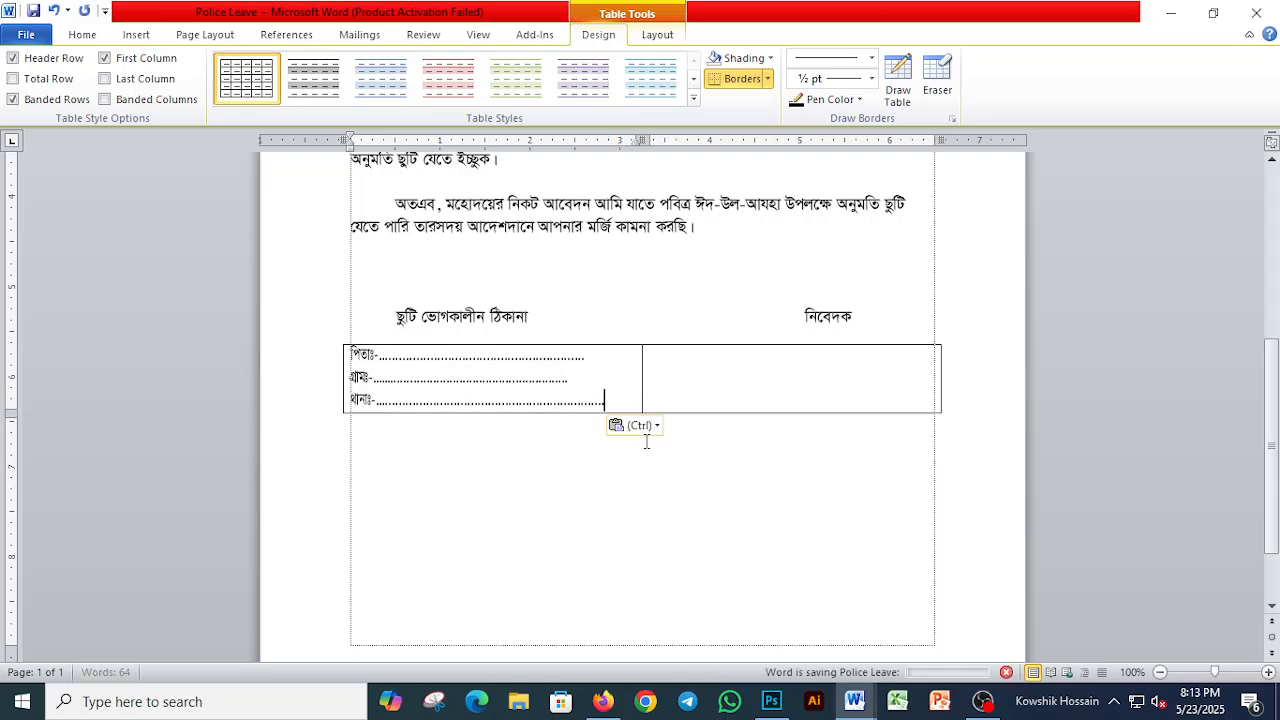
# Step: Close the Police Leave document and the converted leave document, discarding the changes made to the converted one
pyautogui.hotkey('ctrl', 'Home')
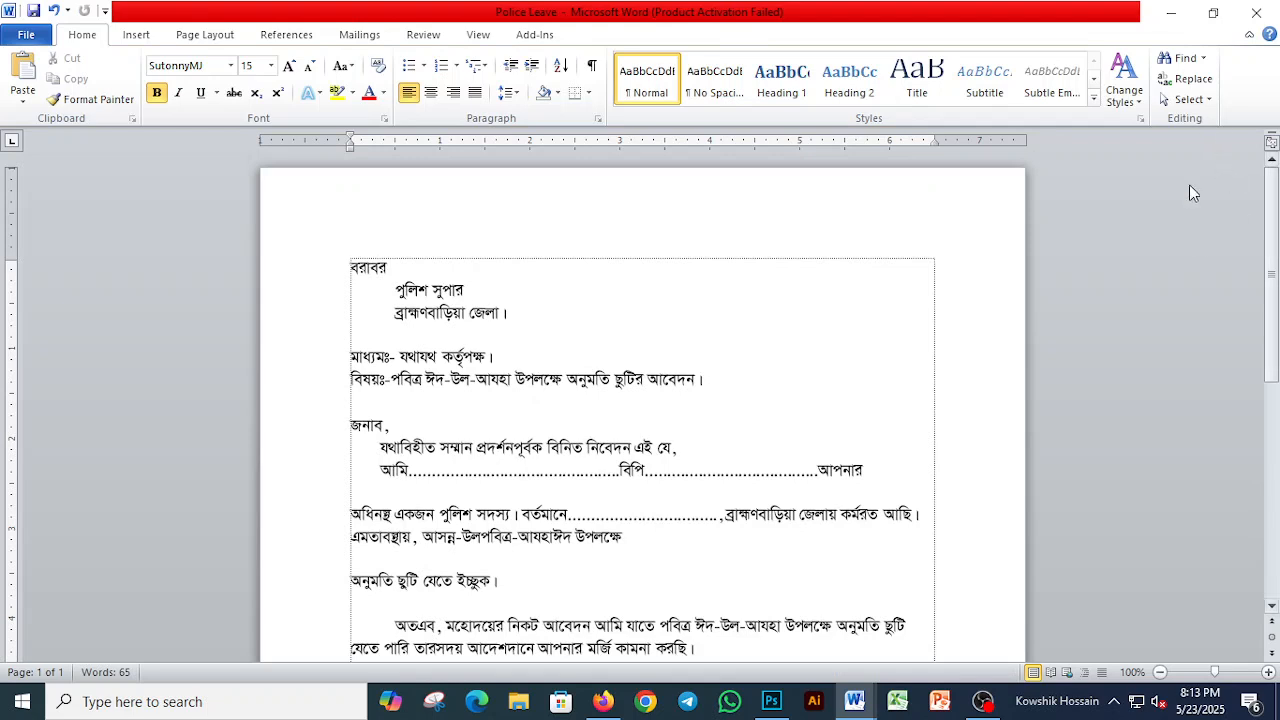
pyautogui.click(1256, 12)
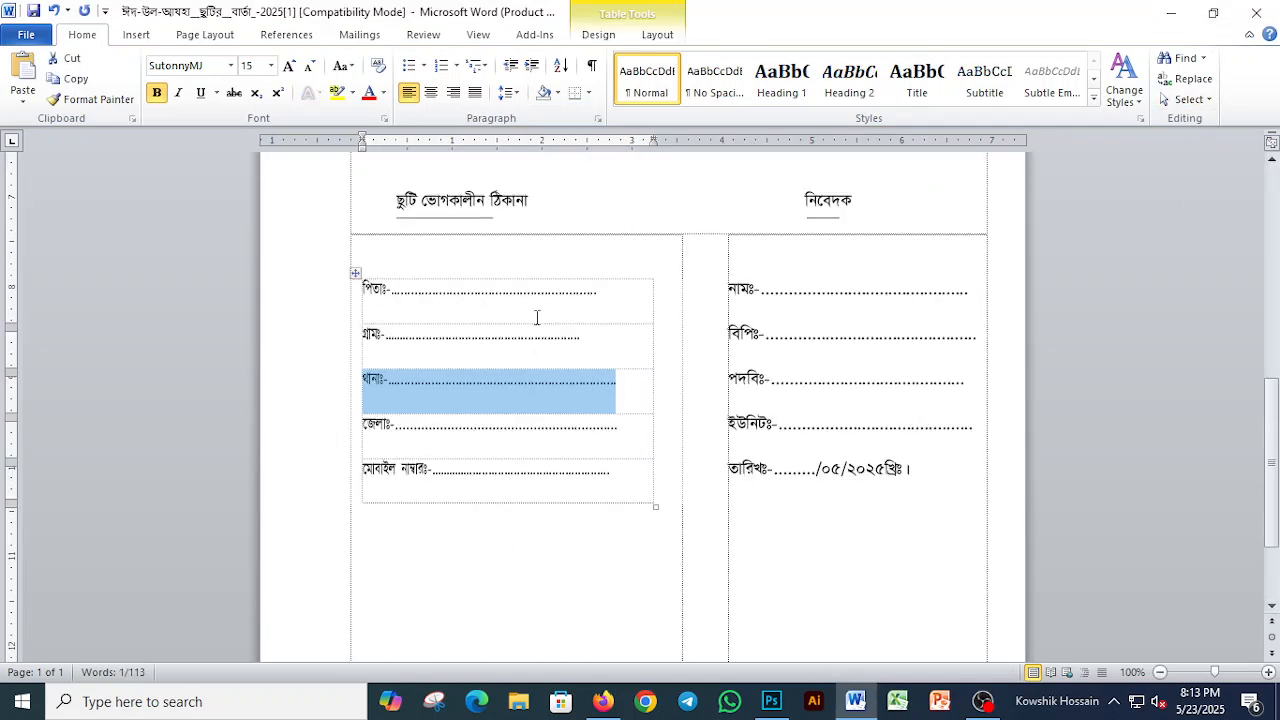
pyautogui.click(1256, 12)
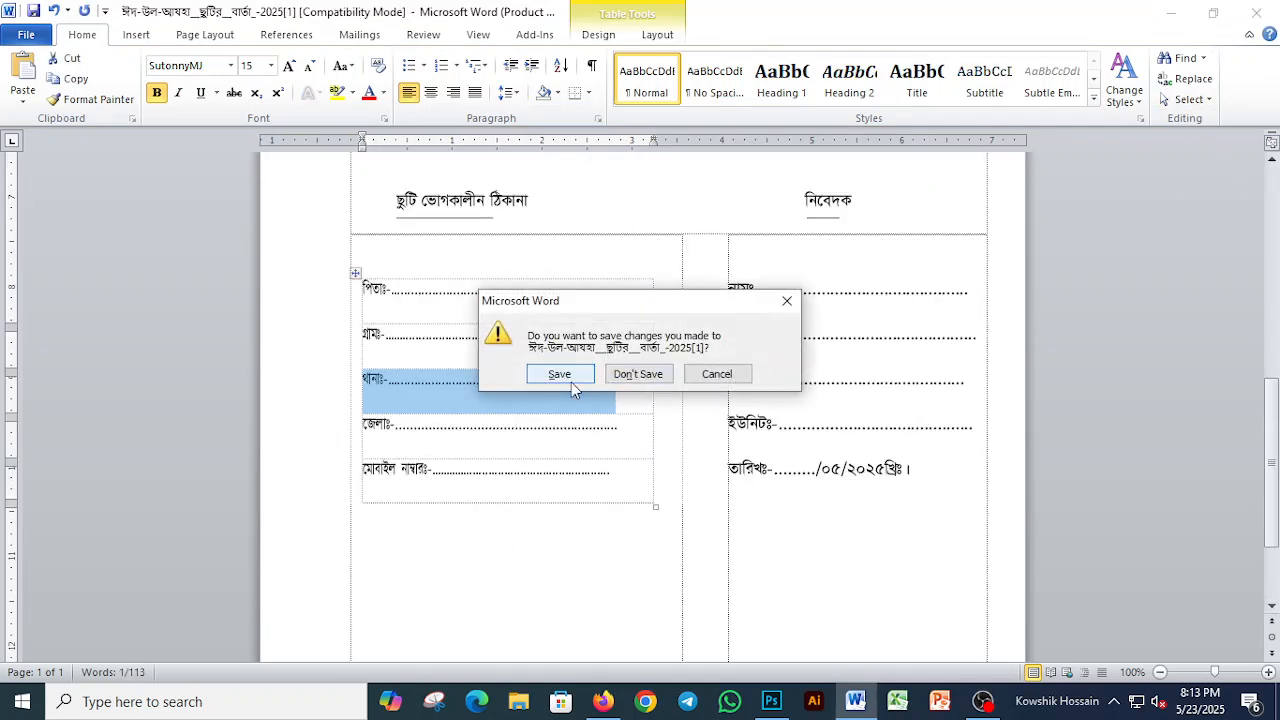
pyautogui.click(638, 374)
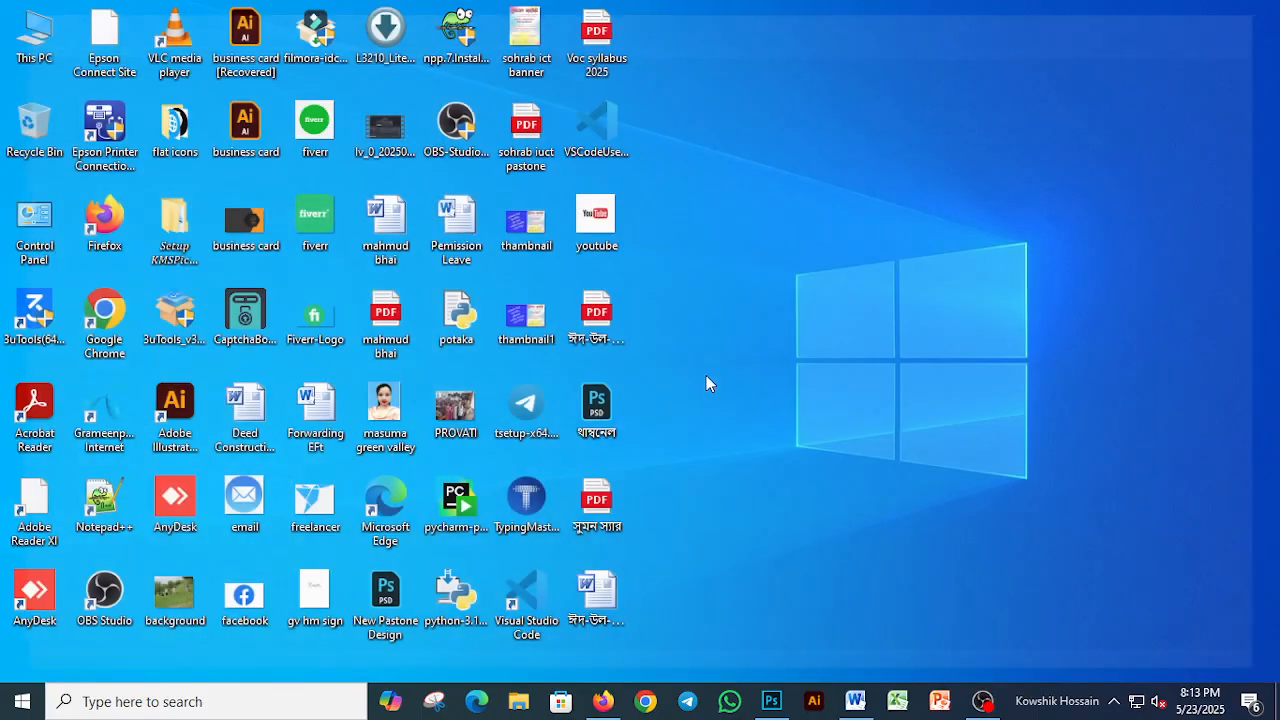